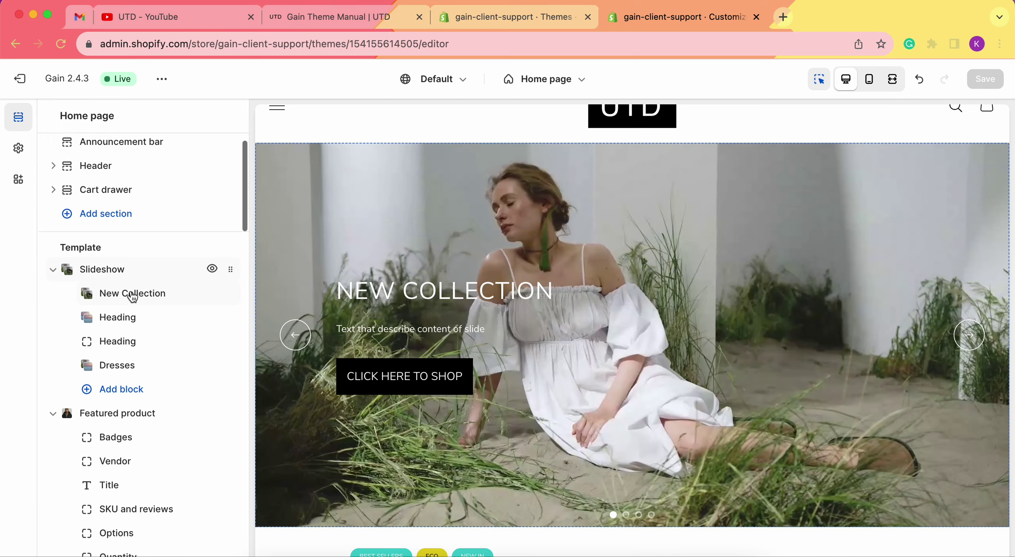
- Search the available sections for "feature" and add a Featured products section below Products bundle in the home page template
{"action": "scroll", "coordinate": [133, 297], "scroll_direction": "down", "scroll_amount": 3}
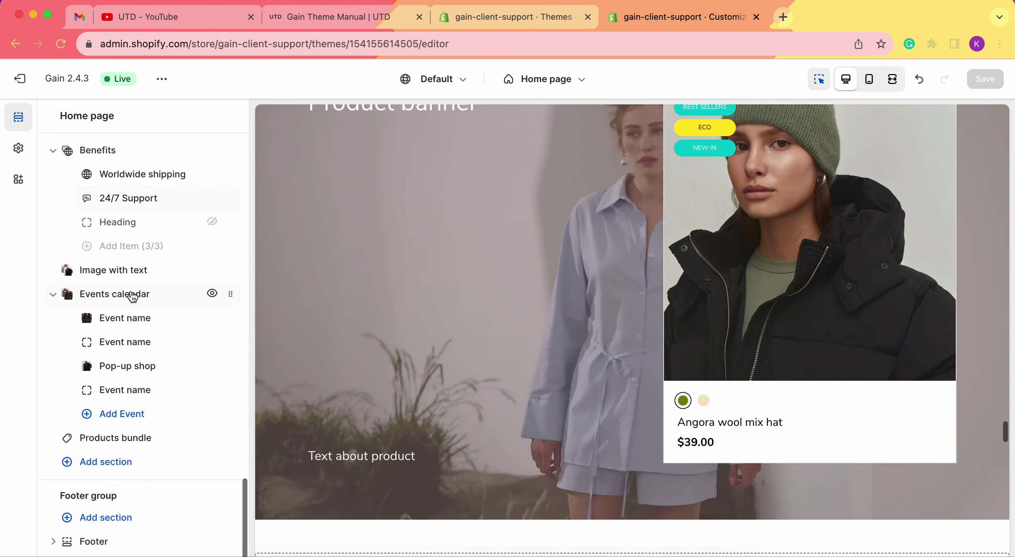
{"action": "left_click", "coordinate": [119, 467]}
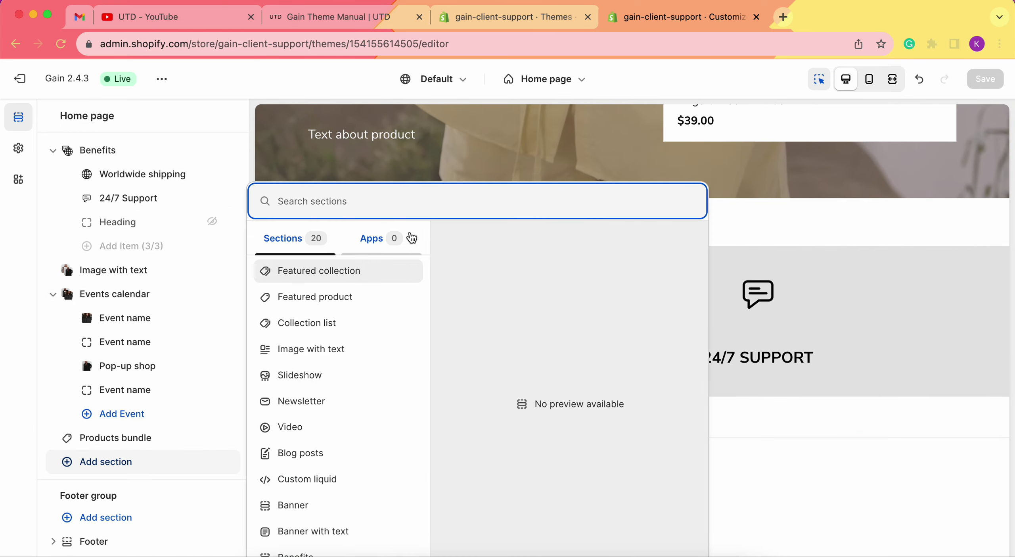
{"action": "type", "text": "feature"}
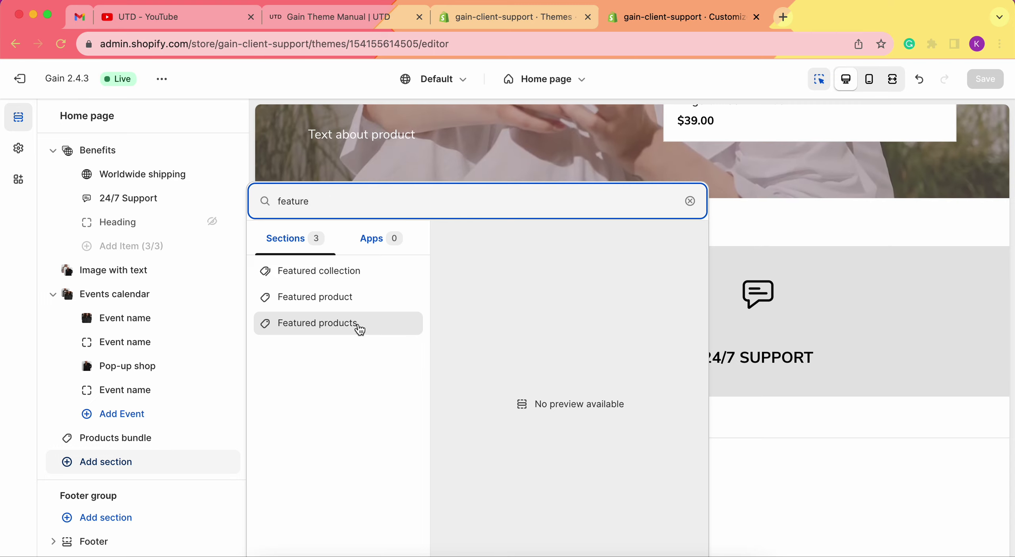
{"action": "left_click", "coordinate": [339, 324]}
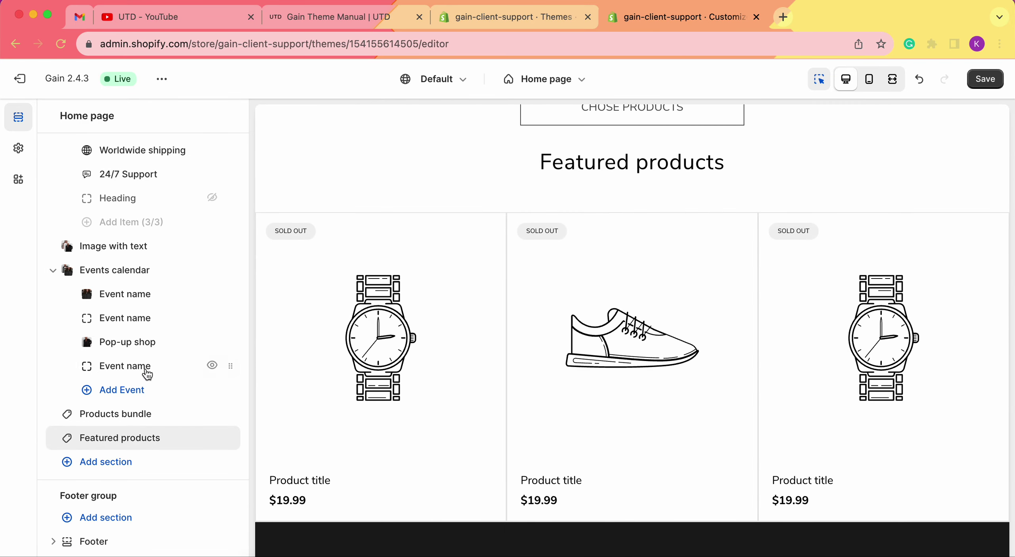
- Clear the heading text of the new Featured products section
{"action": "left_click", "coordinate": [118, 438]}
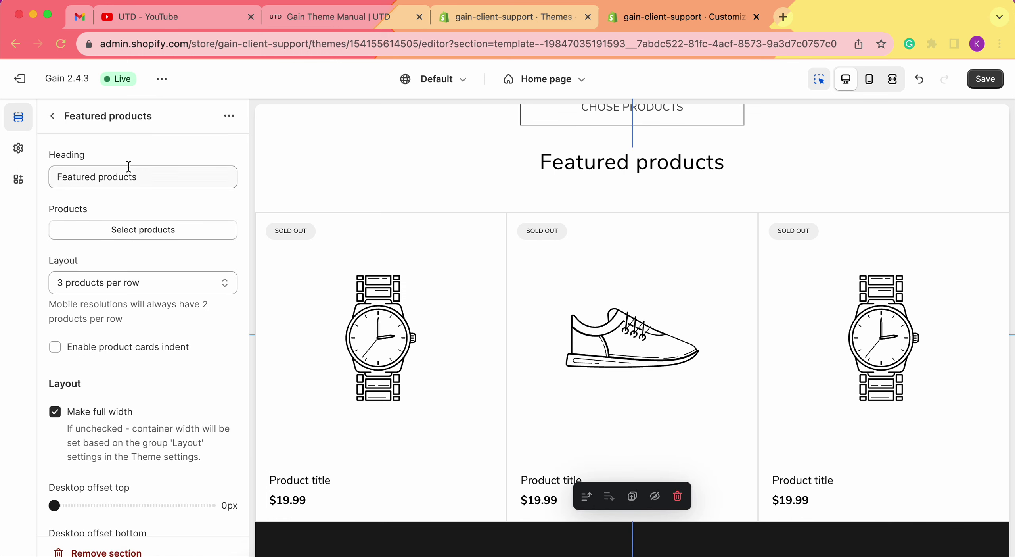
{"action": "double_click", "coordinate": [143, 169]}
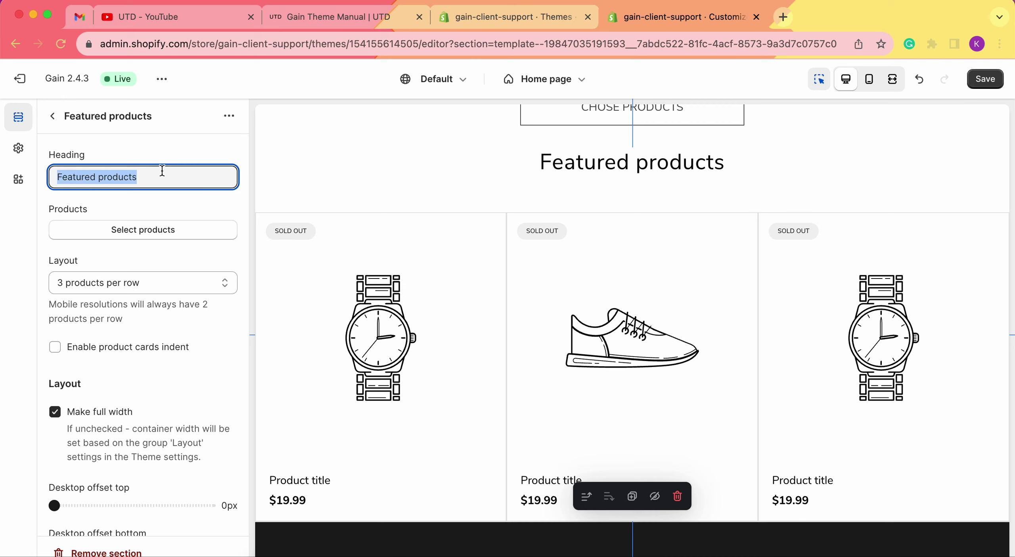
{"action": "key", "text": "BackSpace"}
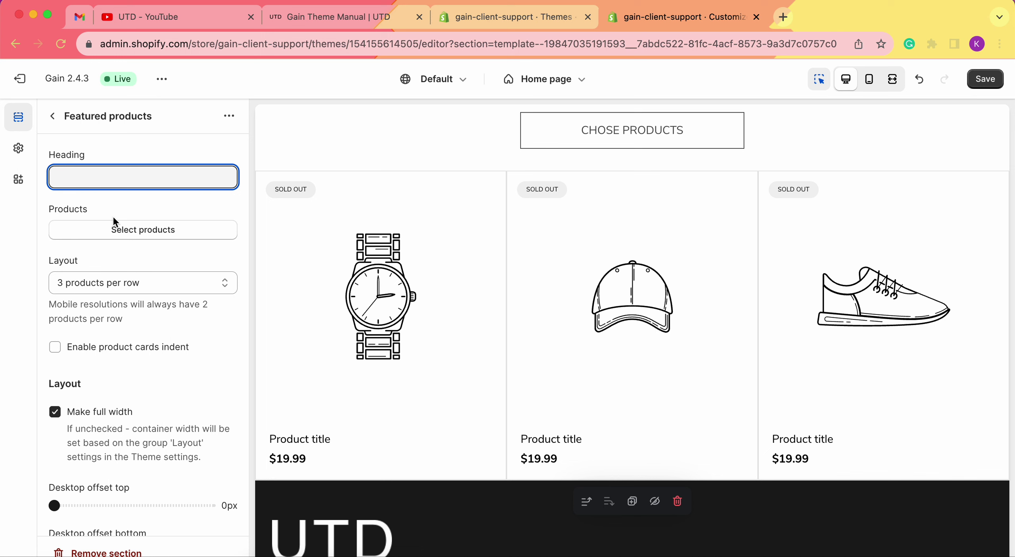
- Start the section's product selection with Blazer with two slits, Basic oversized t-shirt in white and Bodysuit in beige
{"action": "left_click", "coordinate": [129, 234]}
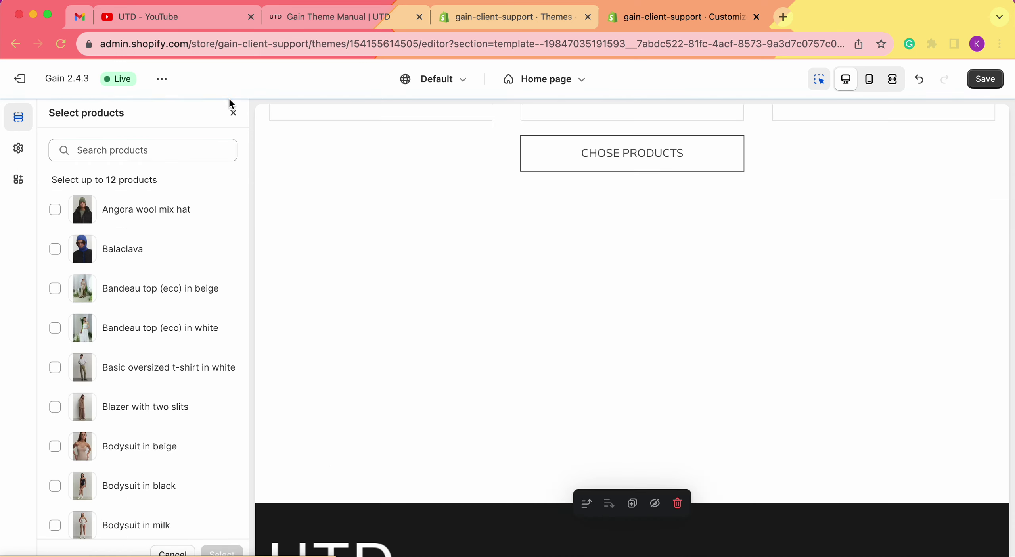
{"action": "left_click", "coordinate": [230, 112]}
{"action": "left_click", "coordinate": [143, 229]}
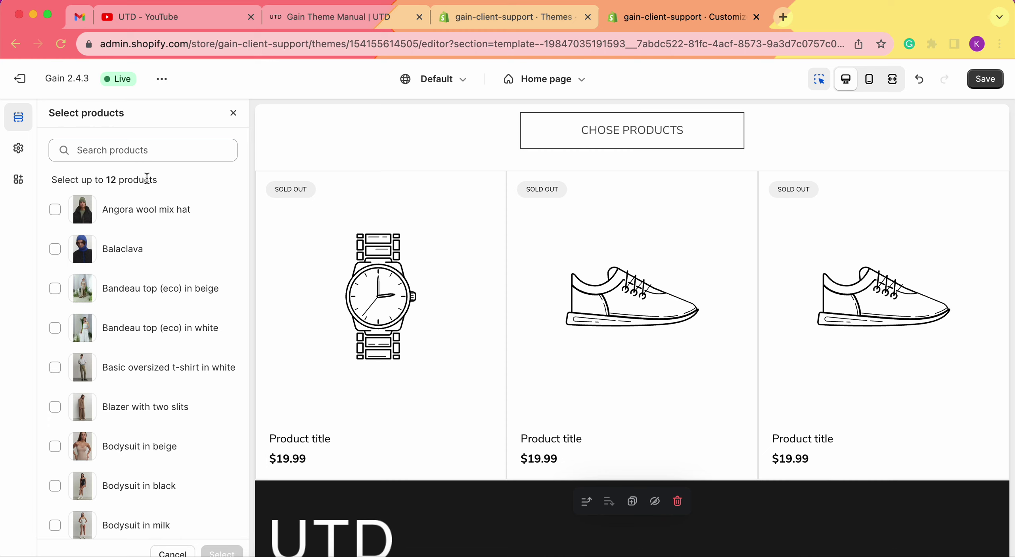
{"action": "left_click", "coordinate": [93, 150]}
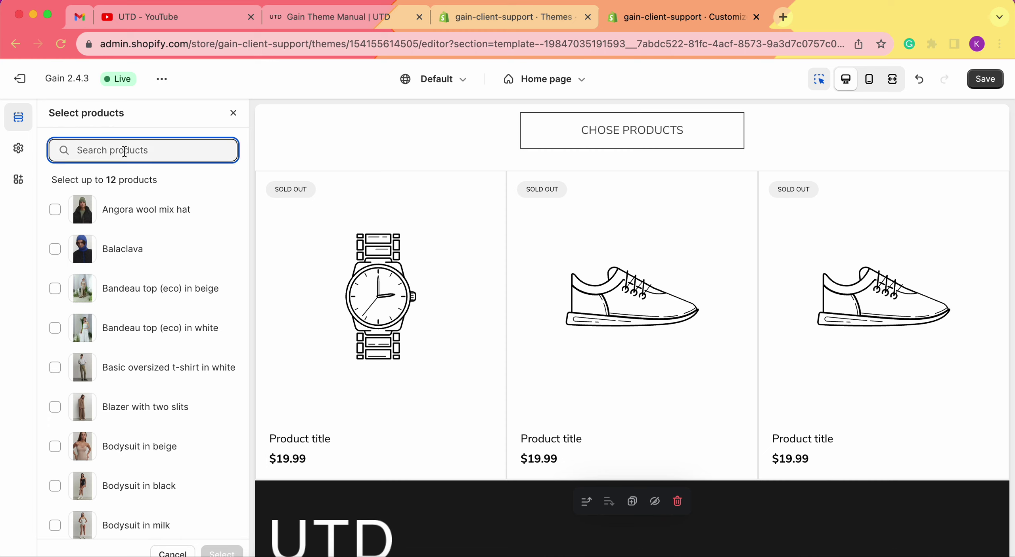
{"action": "scroll", "coordinate": [155, 363], "scroll_direction": "down", "scroll_amount": 3}
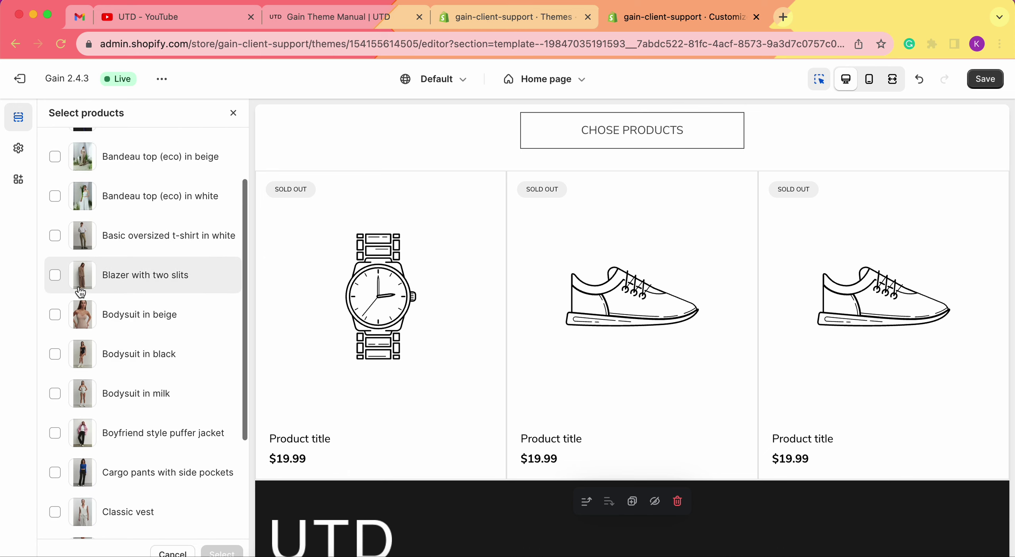
{"action": "left_click", "coordinate": [55, 275]}
{"action": "left_click", "coordinate": [55, 235]}
{"action": "scroll", "coordinate": [56, 252], "scroll_direction": "down", "scroll_amount": 1}
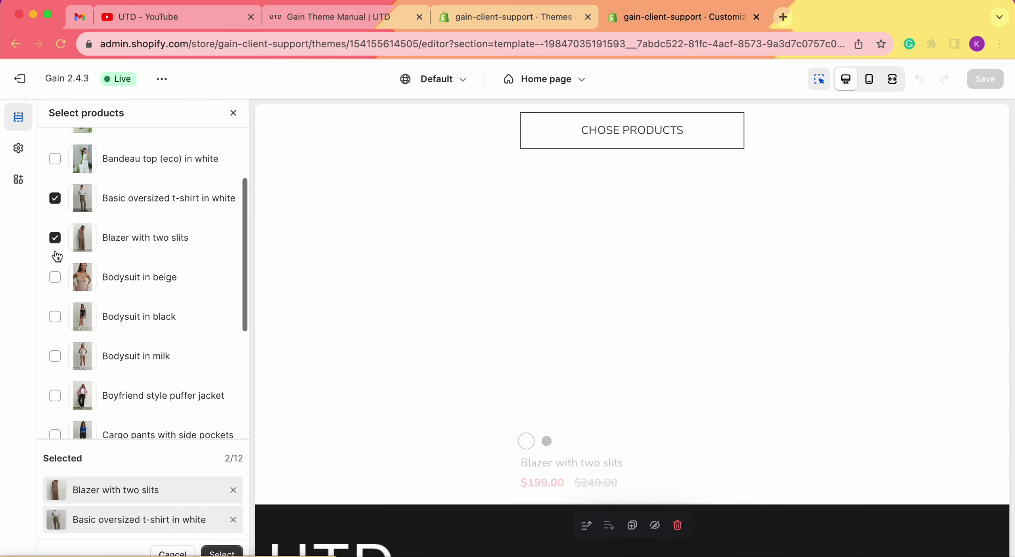
{"action": "left_click", "coordinate": [55, 277]}
- Add Cropped blazer, Classic vest, Cargo pants with side pockets and the double-breasted blazers in black and black/beige, and confirm the product selection
{"action": "scroll", "coordinate": [57, 278], "scroll_direction": "down", "scroll_amount": 5}
{"action": "left_click", "coordinate": [56, 280]}
{"action": "left_click", "coordinate": [55, 240]}
{"action": "left_click", "coordinate": [54, 200]}
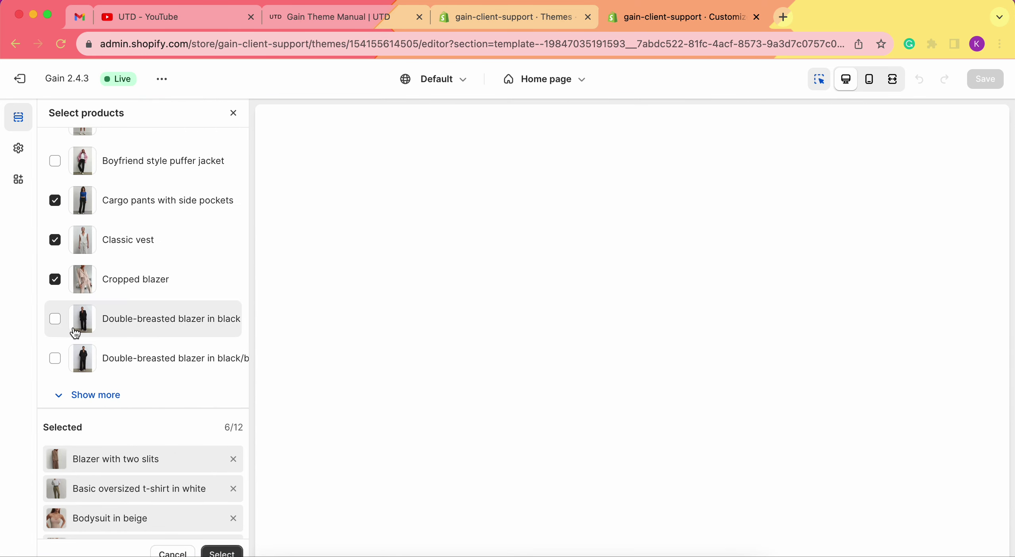
{"action": "left_click", "coordinate": [55, 319]}
{"action": "left_click", "coordinate": [55, 358]}
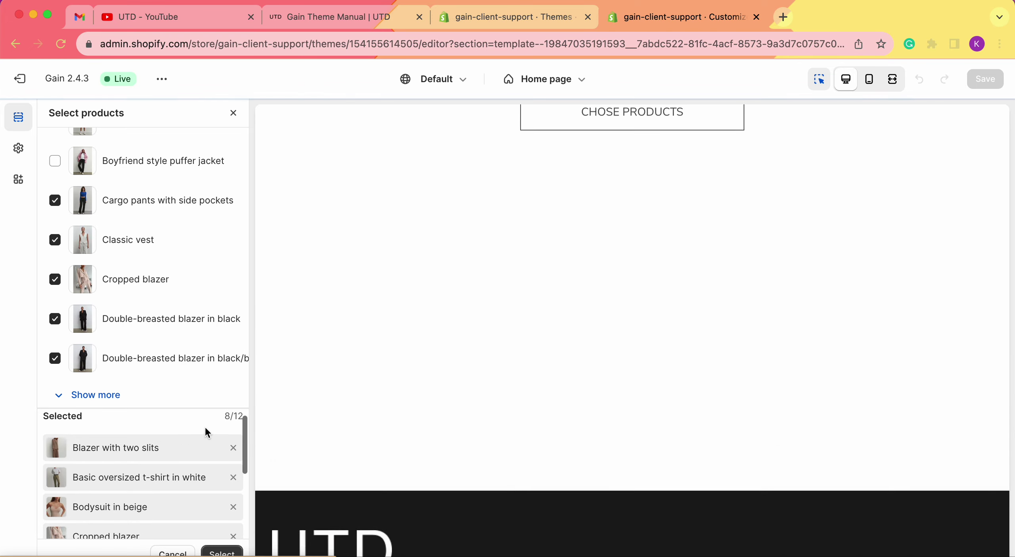
{"action": "left_click", "coordinate": [229, 551]}
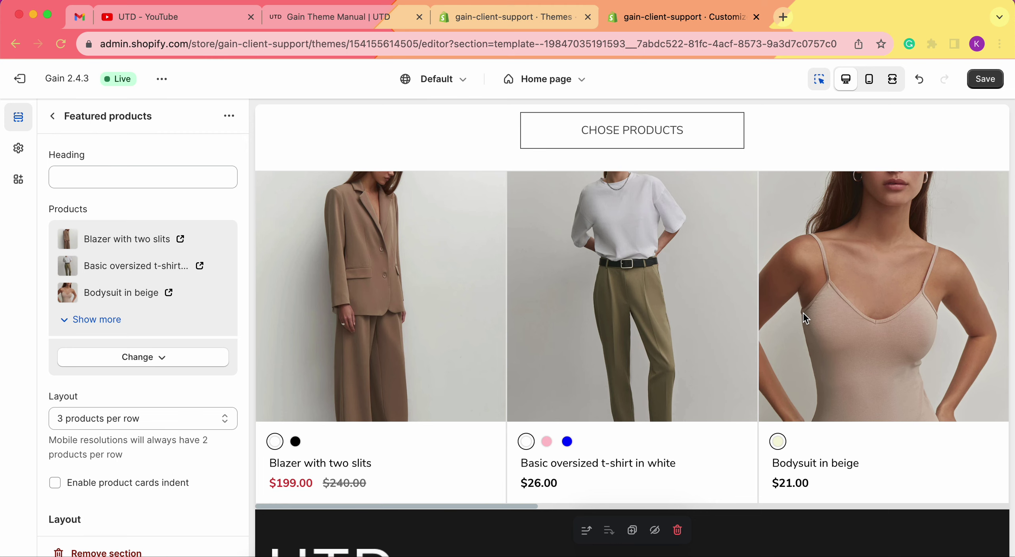
- Set the Featured products layout to 4 products per row
{"action": "scroll", "coordinate": [805, 317], "scroll_direction": "down", "scroll_amount": 2}
{"action": "scroll", "coordinate": [190, 313], "scroll_direction": "down", "scroll_amount": 3}
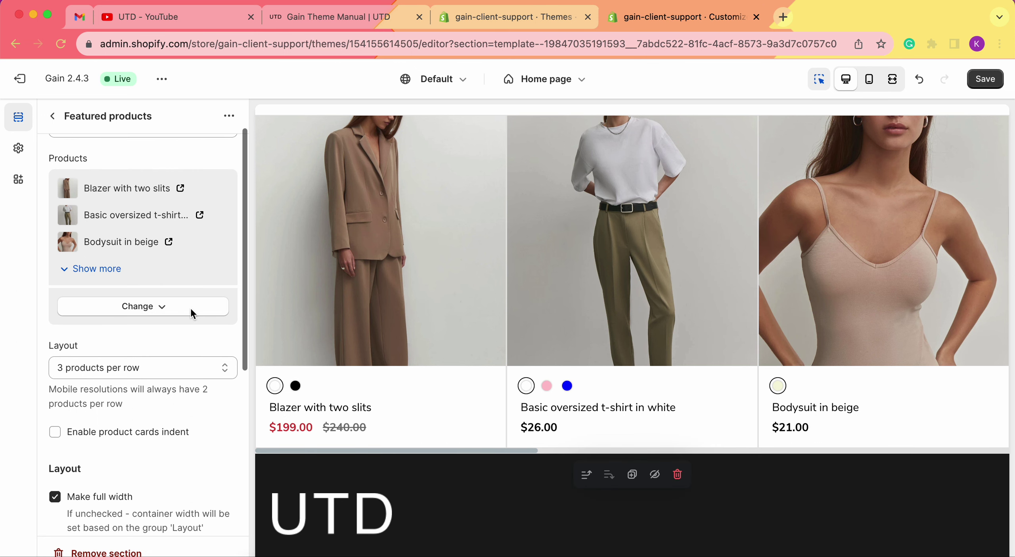
{"action": "scroll", "coordinate": [164, 326], "scroll_direction": "down", "scroll_amount": 1}
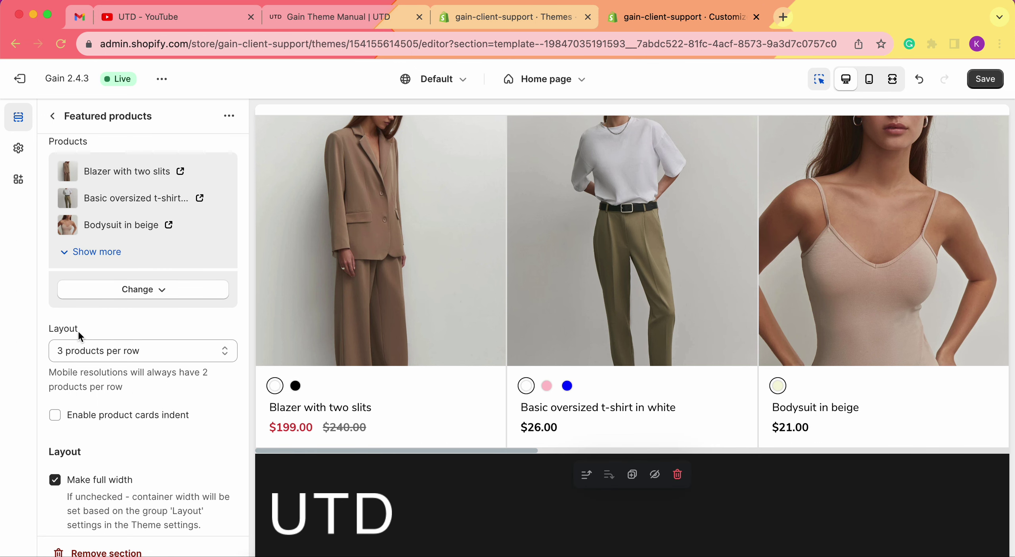
{"action": "scroll", "coordinate": [612, 302], "scroll_direction": "up", "scroll_amount": 3}
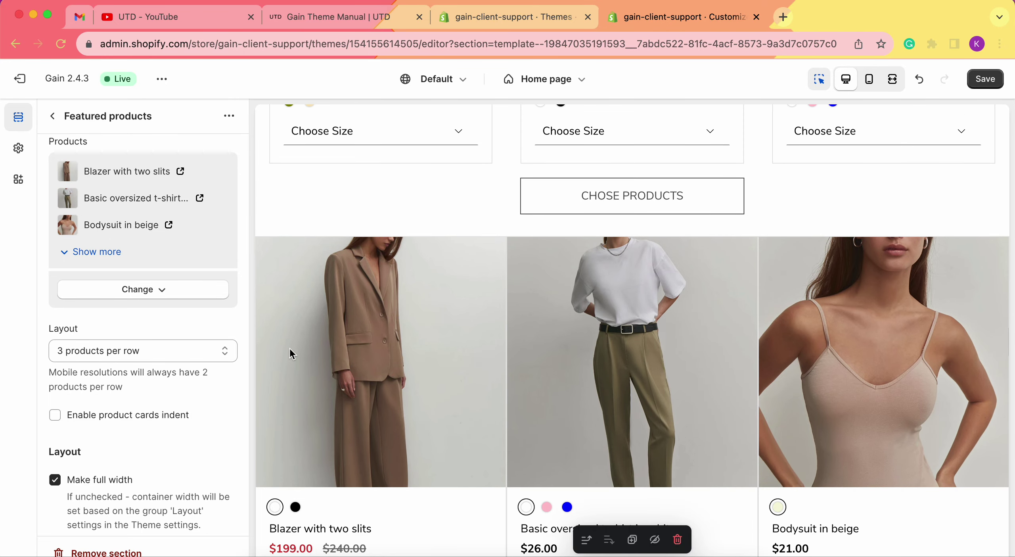
{"action": "left_click", "coordinate": [128, 361]}
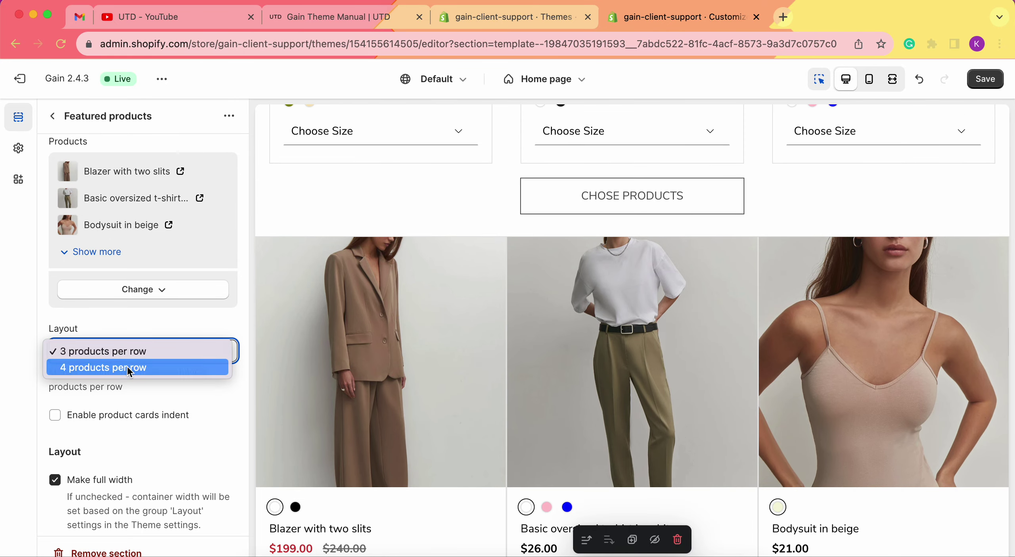
{"action": "left_click", "coordinate": [130, 367]}
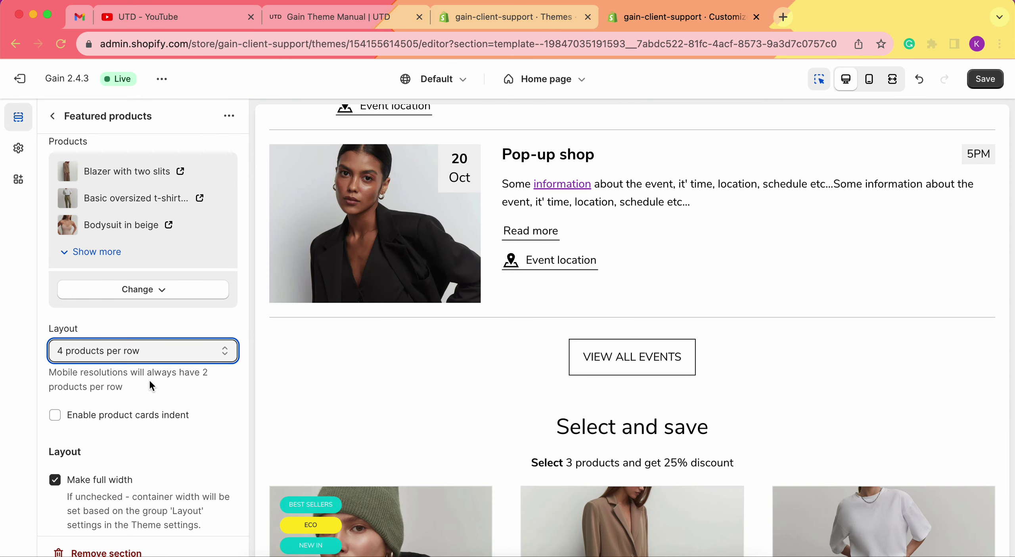
- Examine the four-per-row product carousel in the page preview by browsing through its products in both directions
{"action": "scroll", "coordinate": [199, 376], "scroll_direction": "down", "scroll_amount": 1}
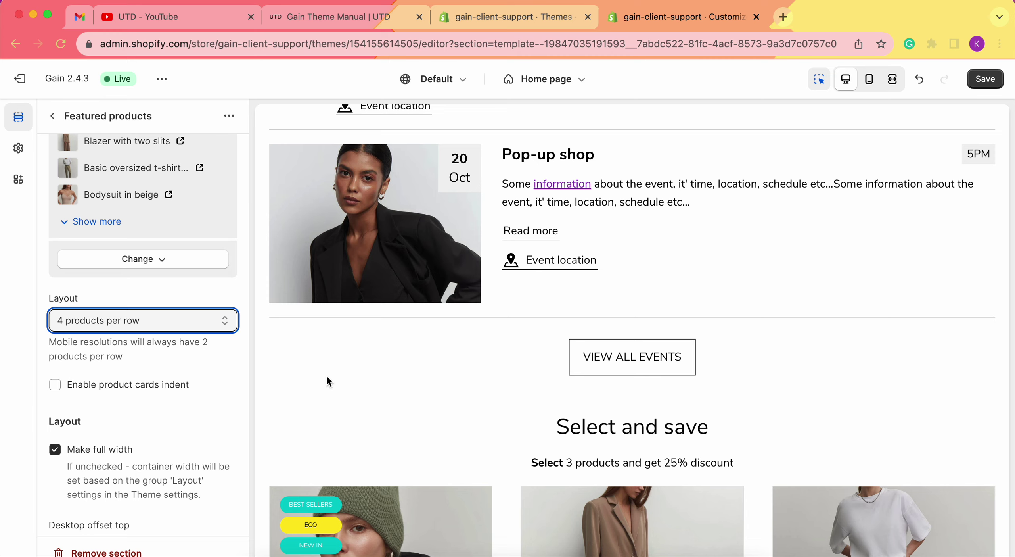
{"action": "scroll", "coordinate": [609, 464], "scroll_direction": "down", "scroll_amount": 15}
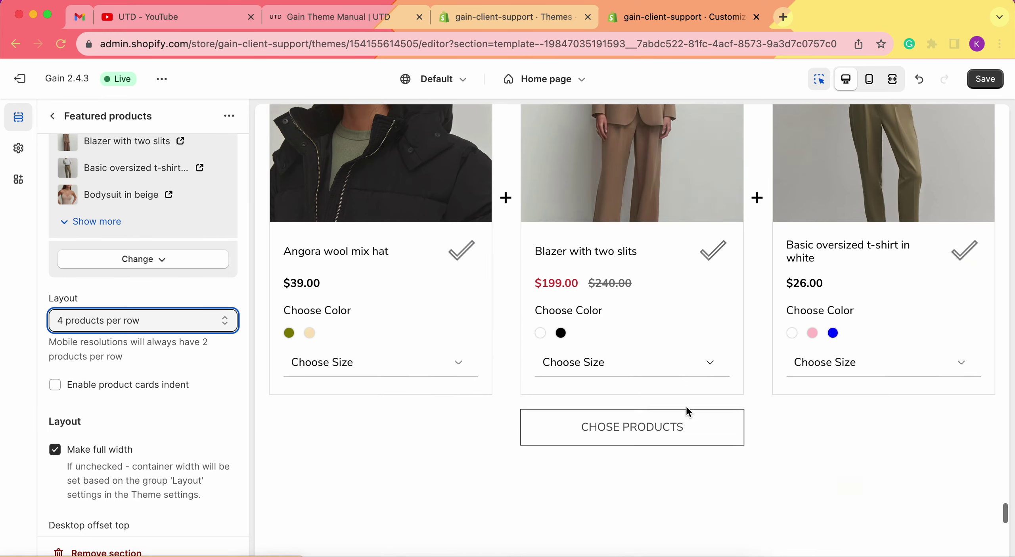
{"action": "scroll", "coordinate": [686, 406], "scroll_direction": "down", "scroll_amount": 3}
{"action": "scroll", "coordinate": [806, 309], "scroll_direction": "right", "scroll_amount": 10}
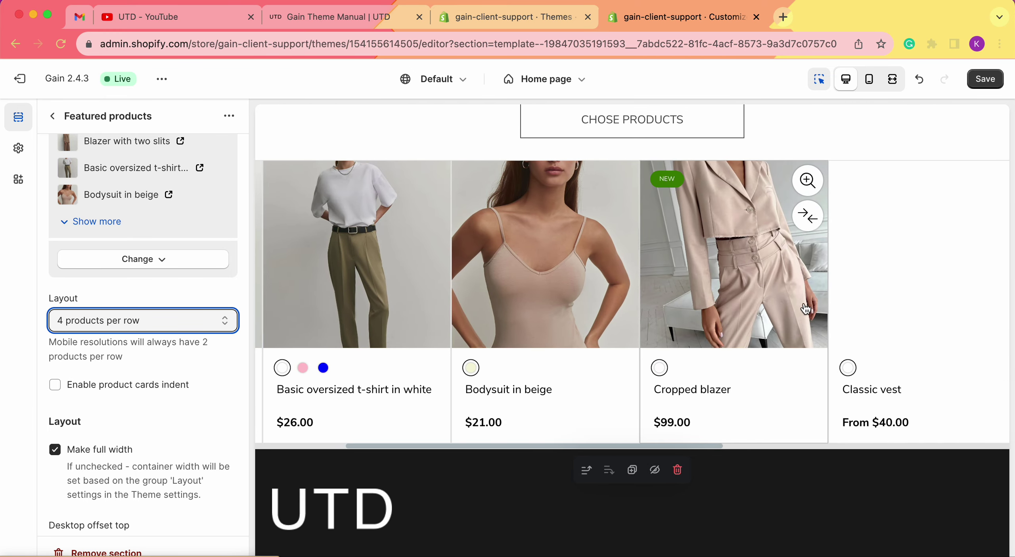
{"action": "scroll", "coordinate": [806, 309], "scroll_direction": "left", "scroll_amount": 10}
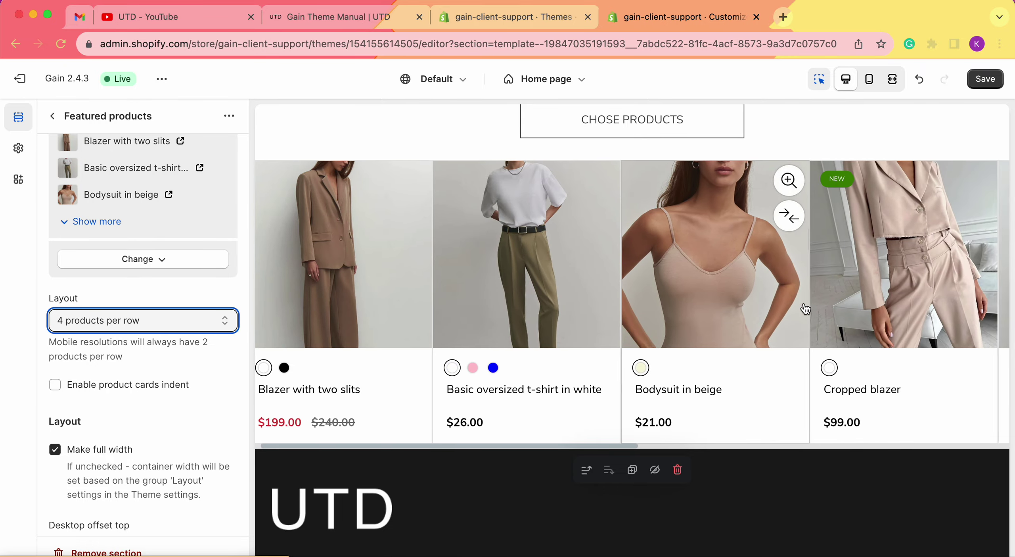
{"action": "scroll", "coordinate": [806, 308], "scroll_direction": "right", "scroll_amount": 10}
{"action": "scroll", "coordinate": [806, 308], "scroll_direction": "right", "scroll_amount": 5}
{"action": "scroll", "coordinate": [806, 309], "scroll_direction": "left", "scroll_amount": 10}
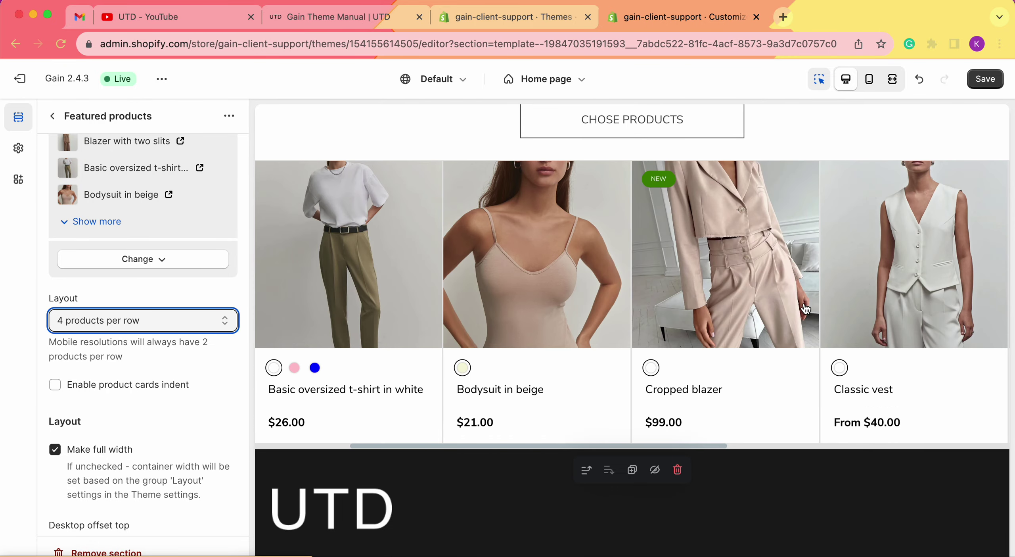
{"action": "scroll", "coordinate": [806, 309], "scroll_direction": "right", "scroll_amount": 5}
{"action": "scroll", "coordinate": [803, 308], "scroll_direction": "left", "scroll_amount": 5}
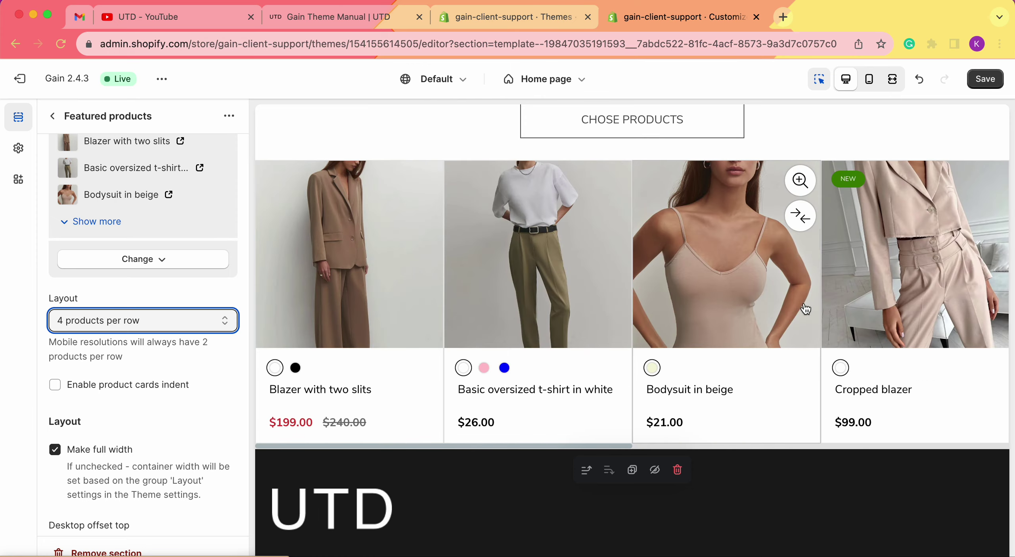
- Set the Featured products layout back to 3 products per row and check the whole carousel in the preview
{"action": "left_click", "coordinate": [172, 319]}
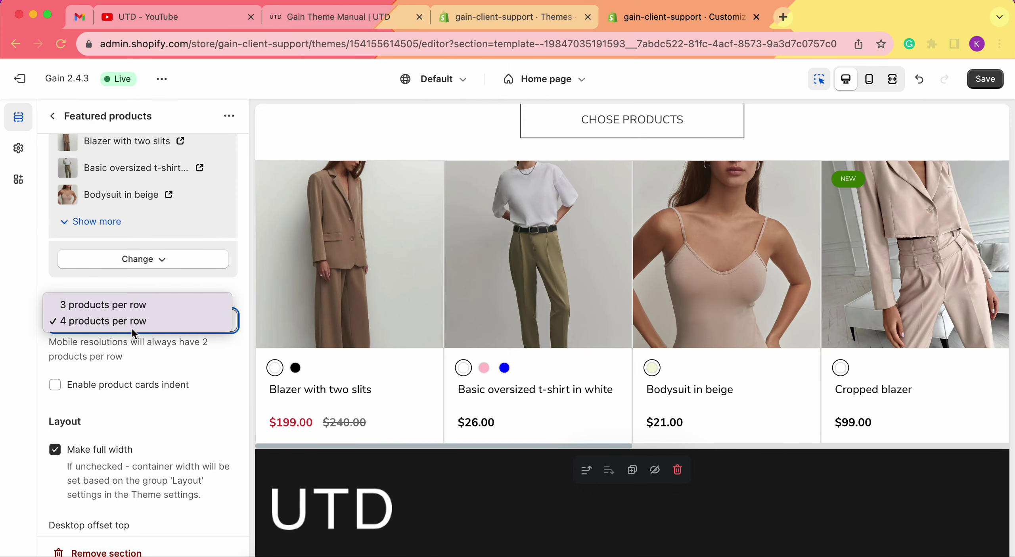
{"action": "left_click", "coordinate": [119, 304]}
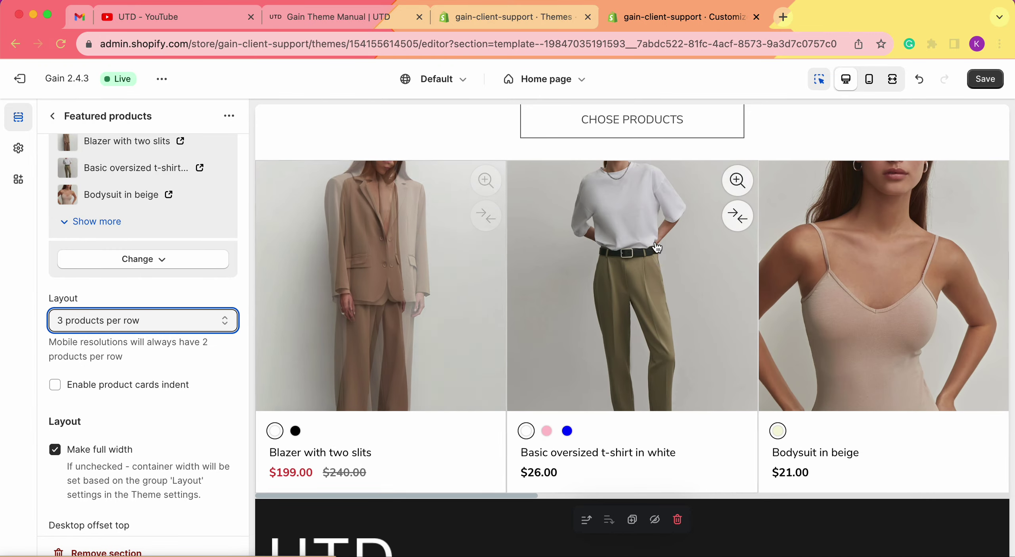
{"action": "scroll", "coordinate": [783, 277], "scroll_direction": "right", "scroll_amount": 2}
{"action": "scroll", "coordinate": [782, 280], "scroll_direction": "right", "scroll_amount": 8}
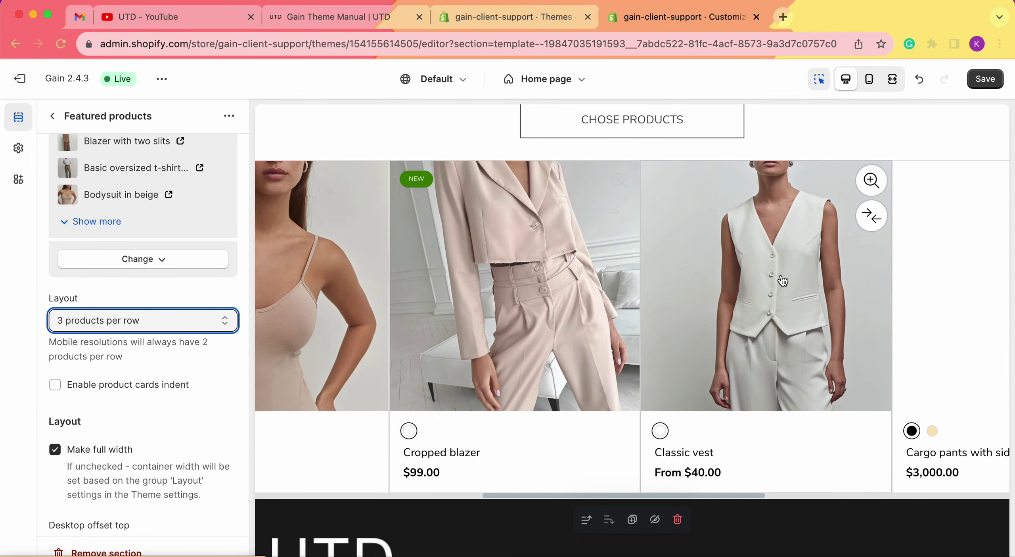
{"action": "scroll", "coordinate": [782, 280], "scroll_direction": "right", "scroll_amount": 6}
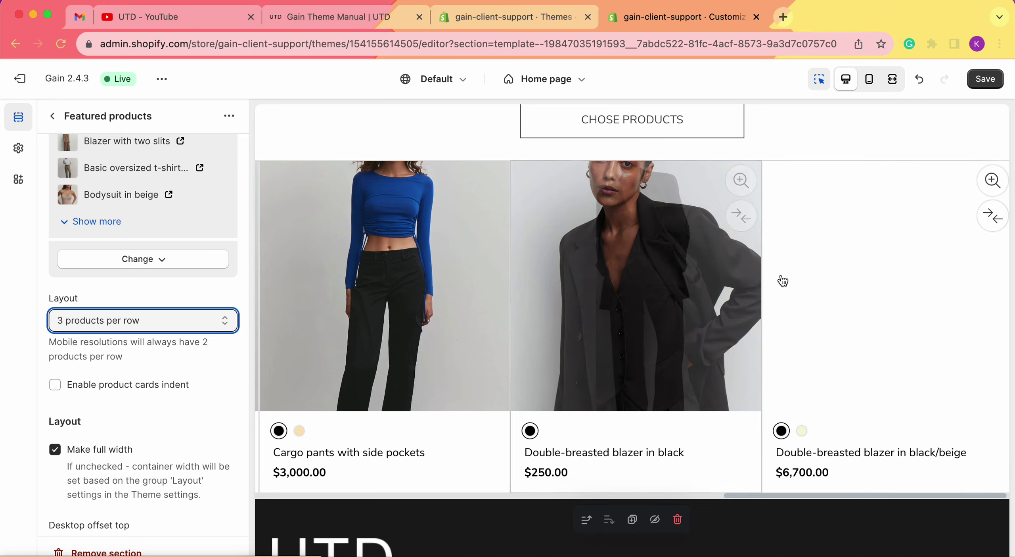
{"action": "scroll", "coordinate": [783, 280], "scroll_direction": "left", "scroll_amount": 4}
{"action": "scroll", "coordinate": [782, 280], "scroll_direction": "left", "scroll_amount": 6}
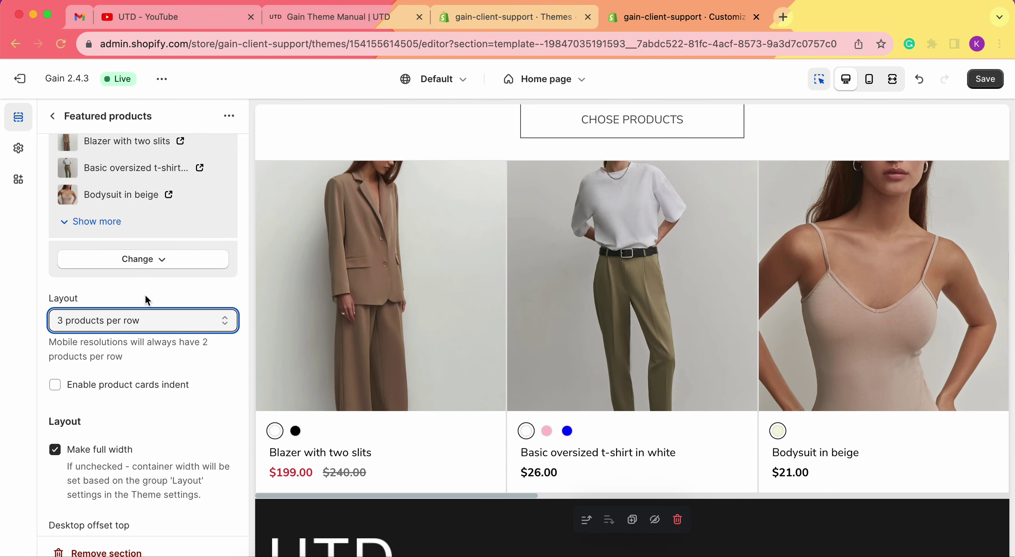
- Enable the product cards indent for the Featured products section and check the spacing between cards in the preview
{"action": "scroll", "coordinate": [146, 295], "scroll_direction": "down", "scroll_amount": 1}
{"action": "scroll", "coordinate": [119, 306], "scroll_direction": "down", "scroll_amount": 4}
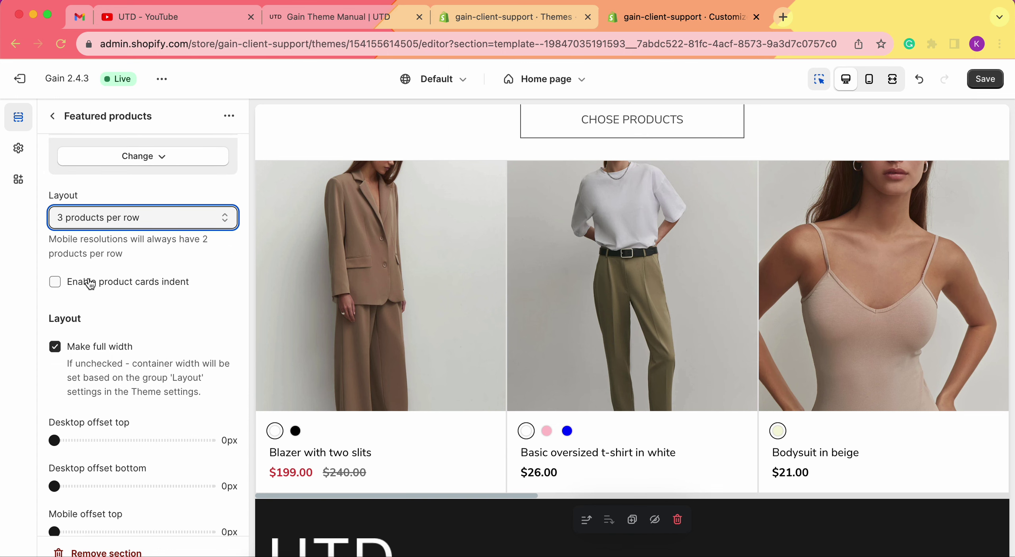
{"action": "left_click", "coordinate": [91, 284]}
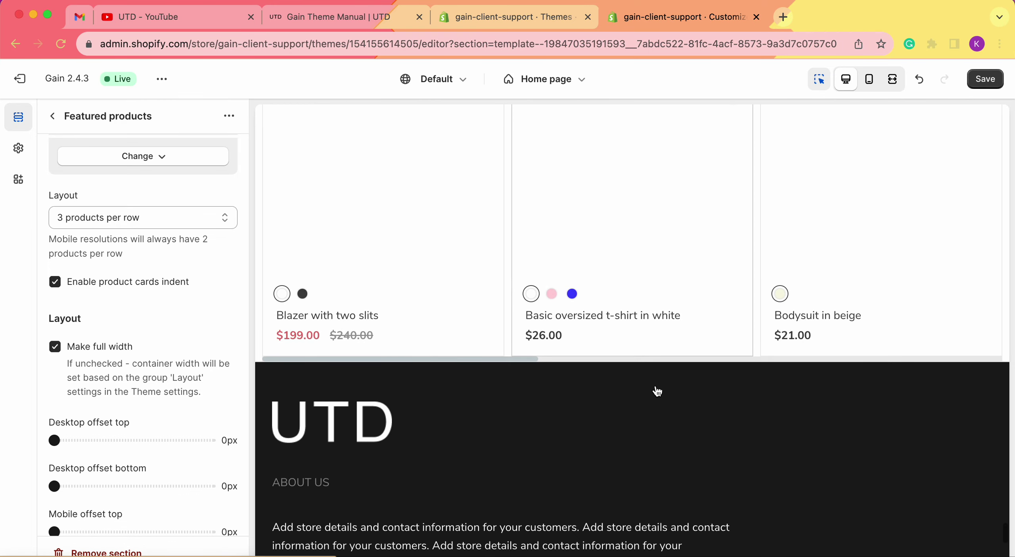
{"action": "scroll", "coordinate": [518, 214], "scroll_direction": "up", "scroll_amount": 3}
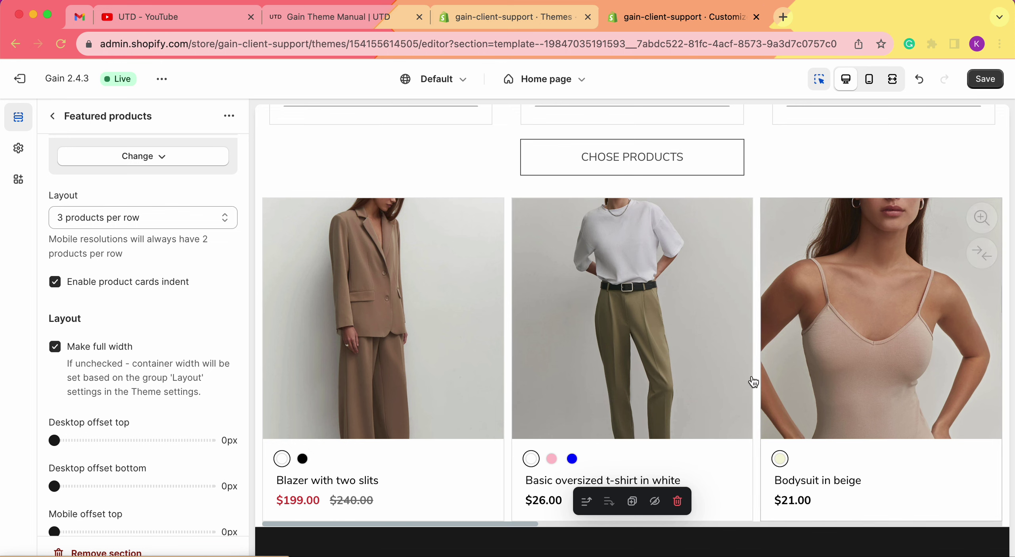
{"action": "scroll", "coordinate": [655, 244], "scroll_direction": "right", "scroll_amount": 5}
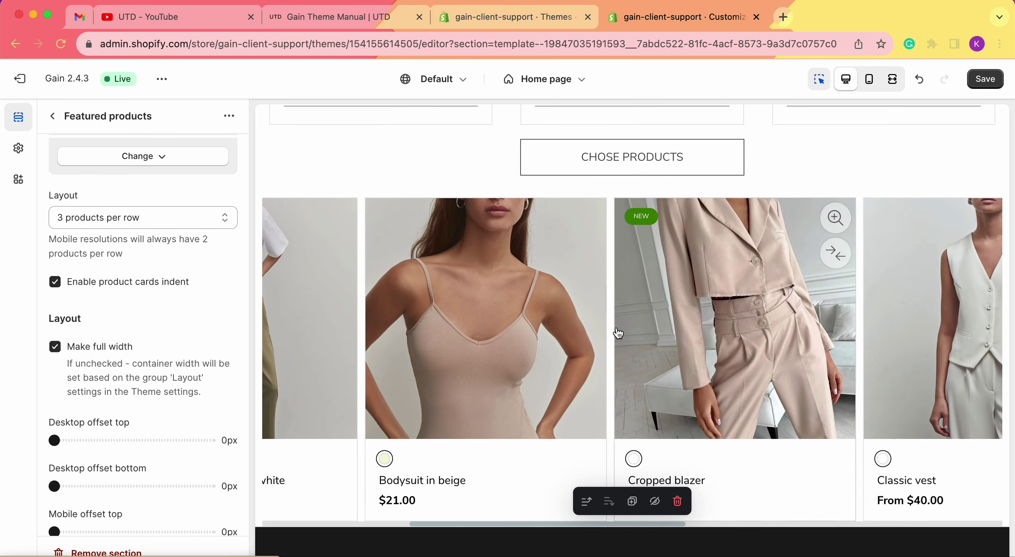
- Review the Make full width option for Featured products and the container width choices in the theme-wide layout settings
{"action": "scroll", "coordinate": [617, 351], "scroll_direction": "left", "scroll_amount": 5}
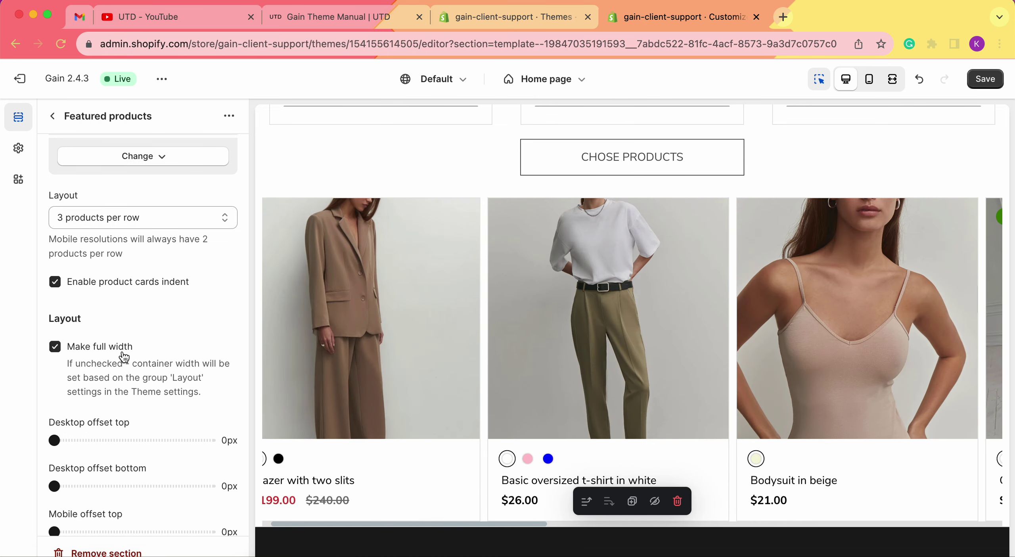
{"action": "scroll", "coordinate": [121, 356], "scroll_direction": "down", "scroll_amount": 2}
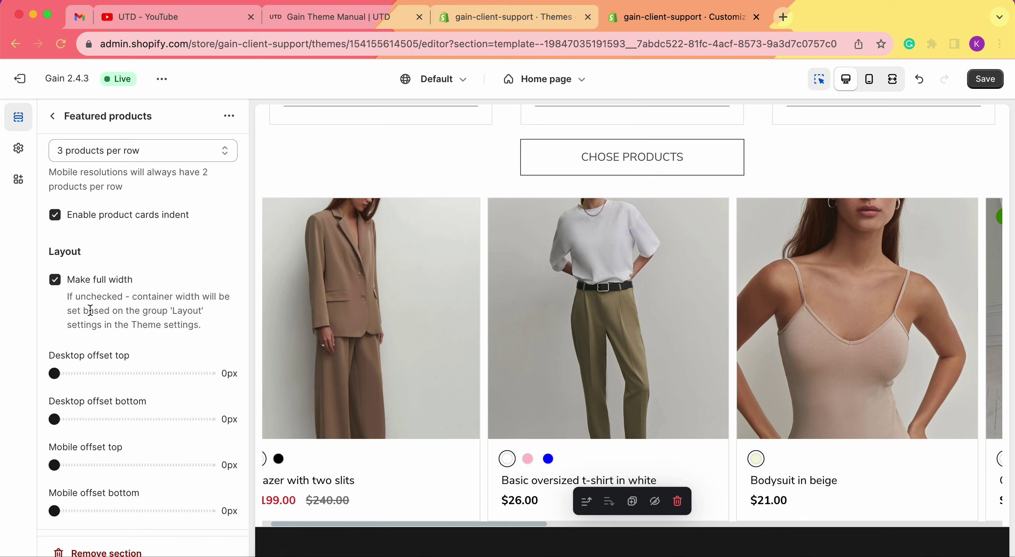
{"action": "left_click", "coordinate": [24, 153]}
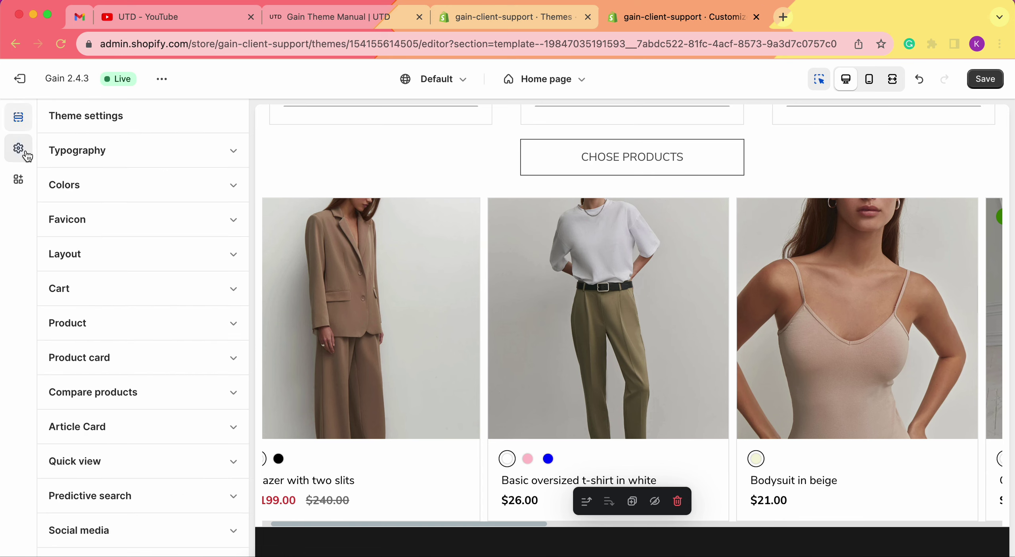
{"action": "left_click", "coordinate": [120, 256]}
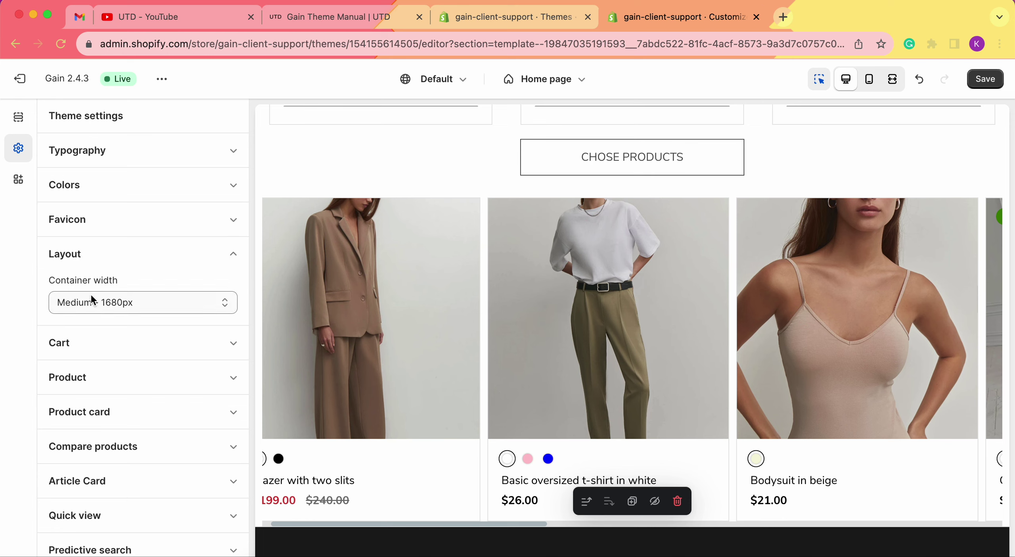
{"action": "left_click", "coordinate": [82, 302]}
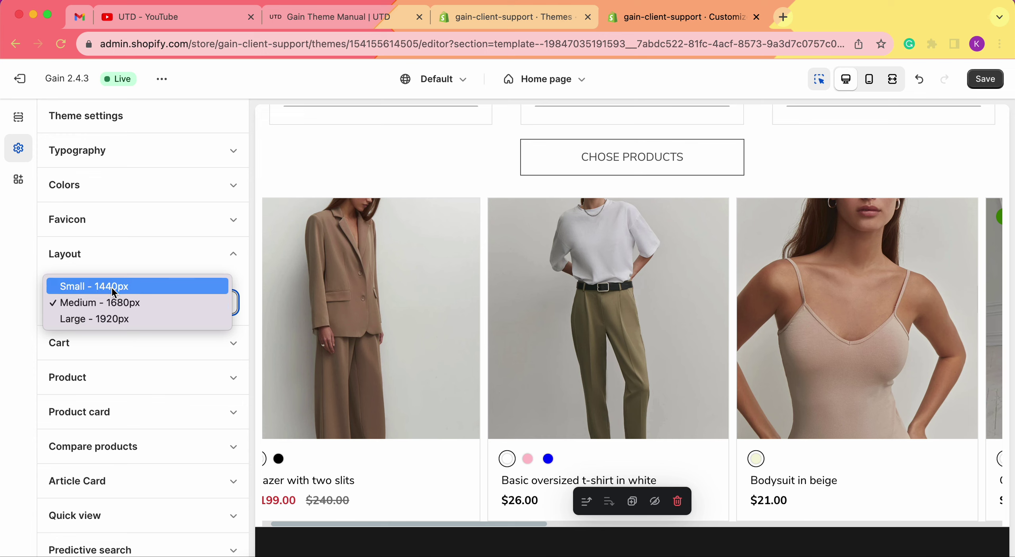
{"action": "left_click", "coordinate": [24, 119]}
{"action": "left_click", "coordinate": [24, 119]}
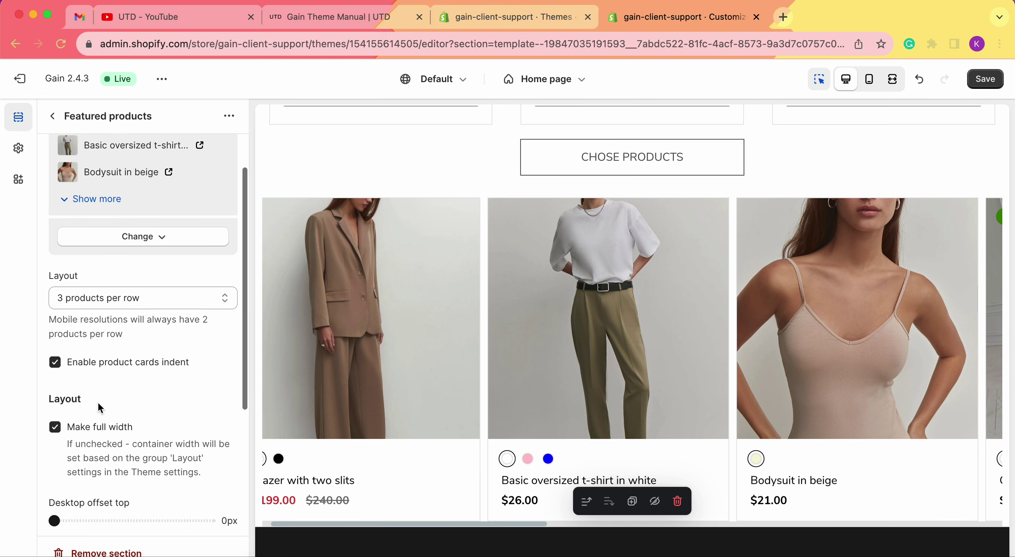
{"action": "scroll", "coordinate": [99, 408], "scroll_direction": "down", "scroll_amount": 2}
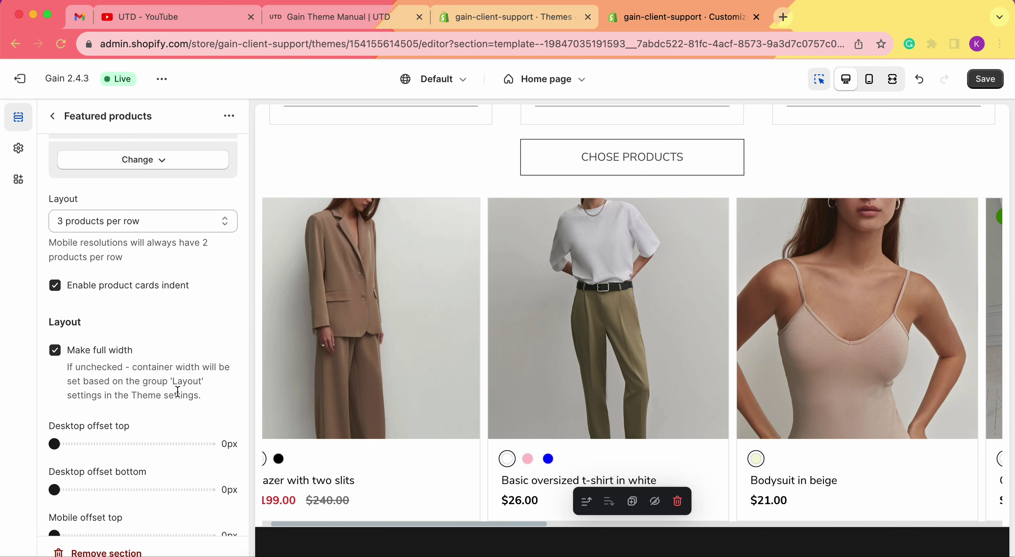
{"action": "left_click", "coordinate": [19, 148]}
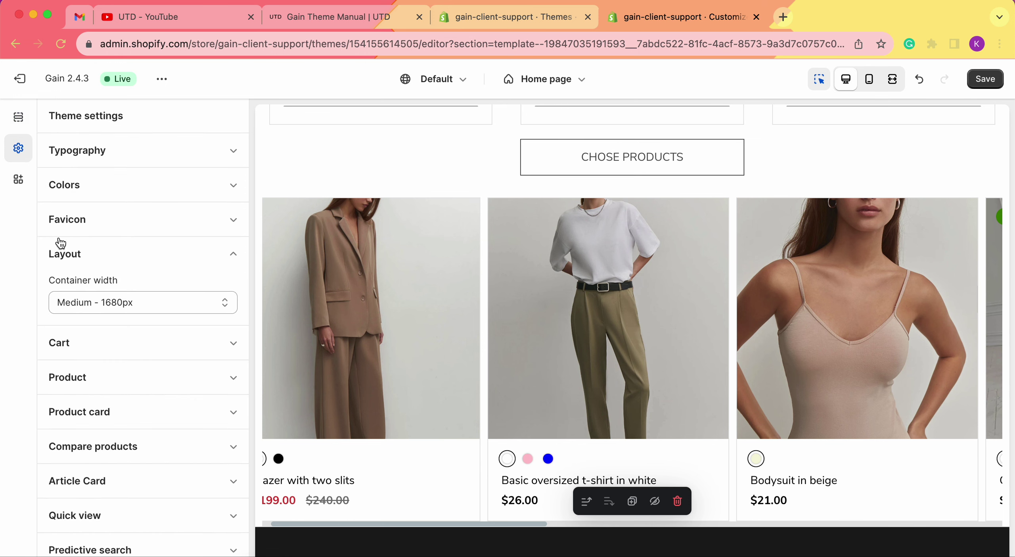
{"action": "left_click", "coordinate": [22, 125]}
- Set the Featured products desktop offsets to 42px top and 32px bottom, and the mobile offsets to 26px top and 24px bottom
{"action": "scroll", "coordinate": [164, 376], "scroll_direction": "down", "scroll_amount": 9}
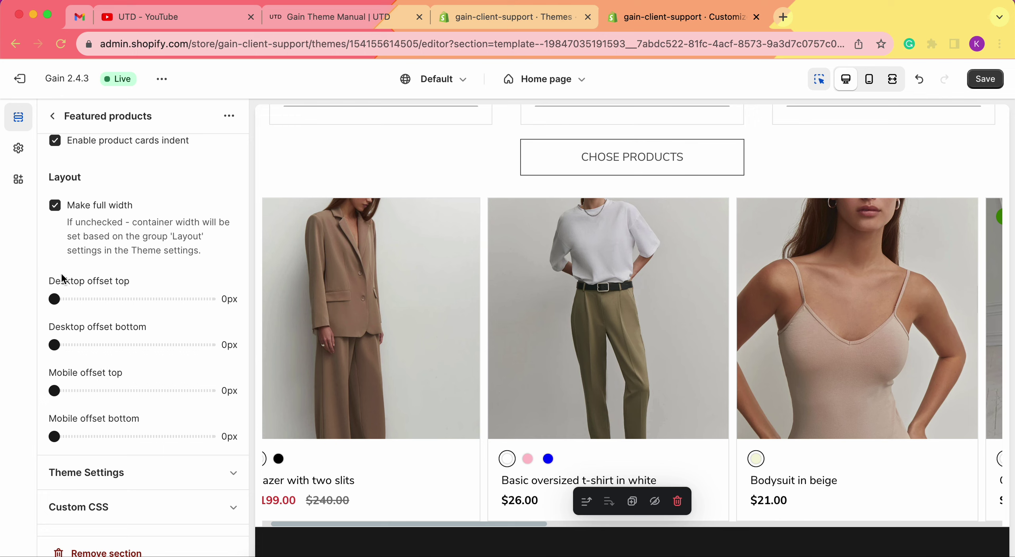
{"action": "left_click_drag", "start_coordinate": [60, 299], "coordinate": [117, 297]}
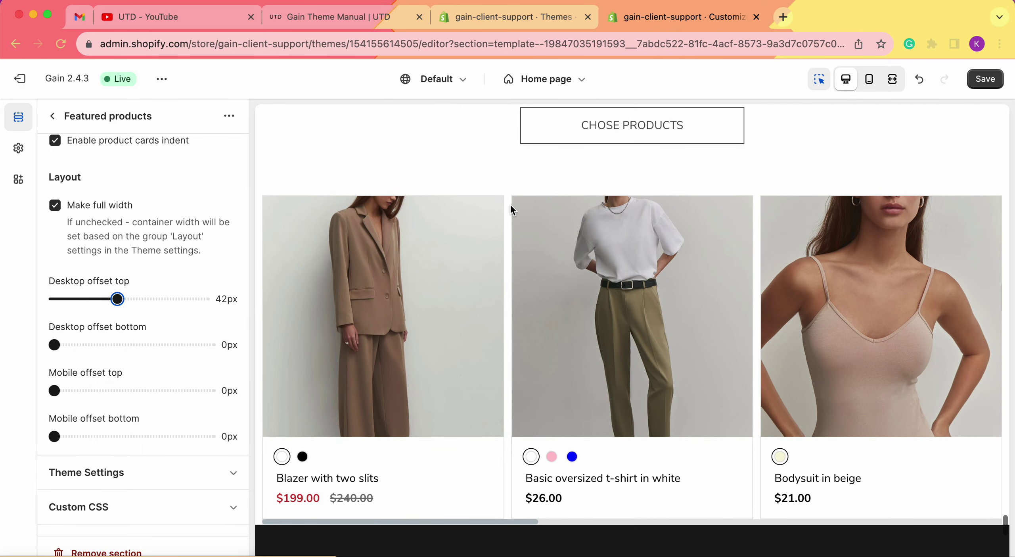
{"action": "left_click_drag", "start_coordinate": [60, 345], "coordinate": [103, 344]}
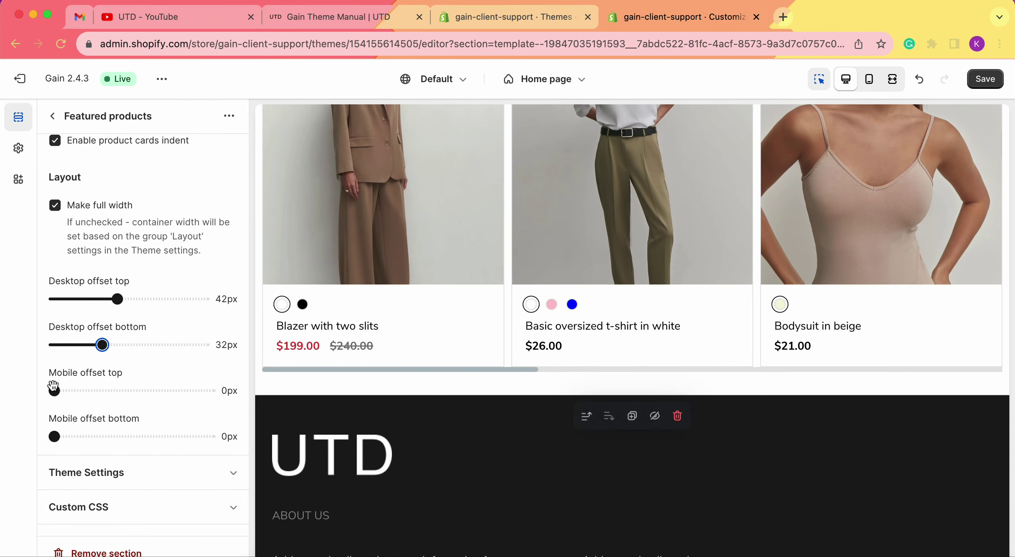
{"action": "left_click_drag", "start_coordinate": [57, 390], "coordinate": [93, 390]}
{"action": "left_click_drag", "start_coordinate": [55, 436], "coordinate": [88, 436]}
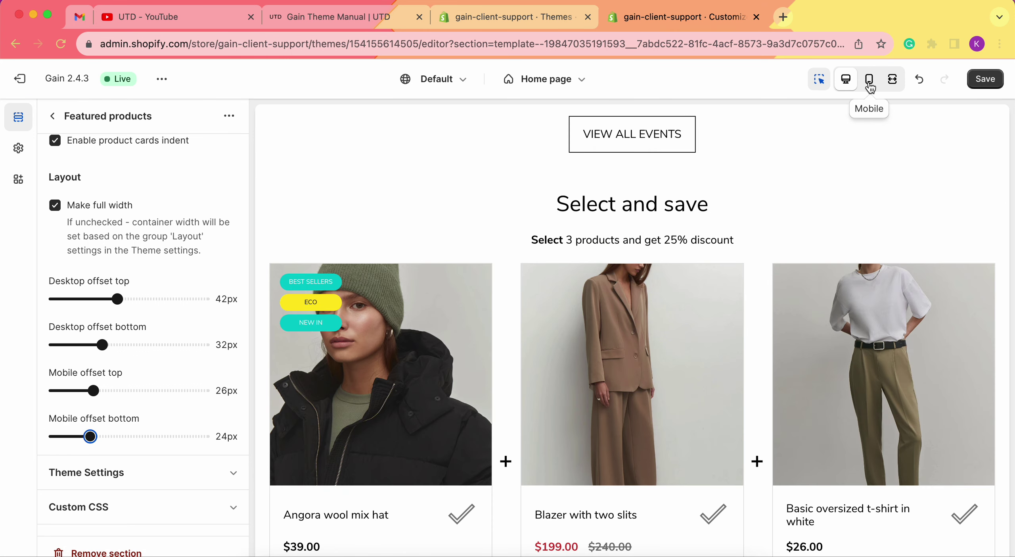
- Check the Featured products spacing and products per row in the mobile preview, and return to the desktop preview
{"action": "left_click", "coordinate": [871, 88]}
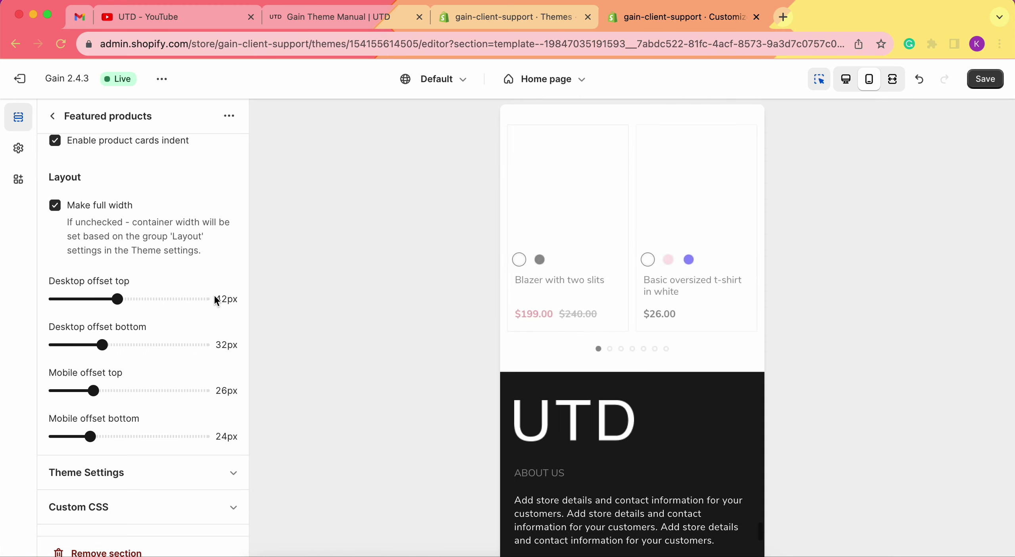
{"action": "scroll", "coordinate": [623, 267], "scroll_direction": "up", "scroll_amount": 3}
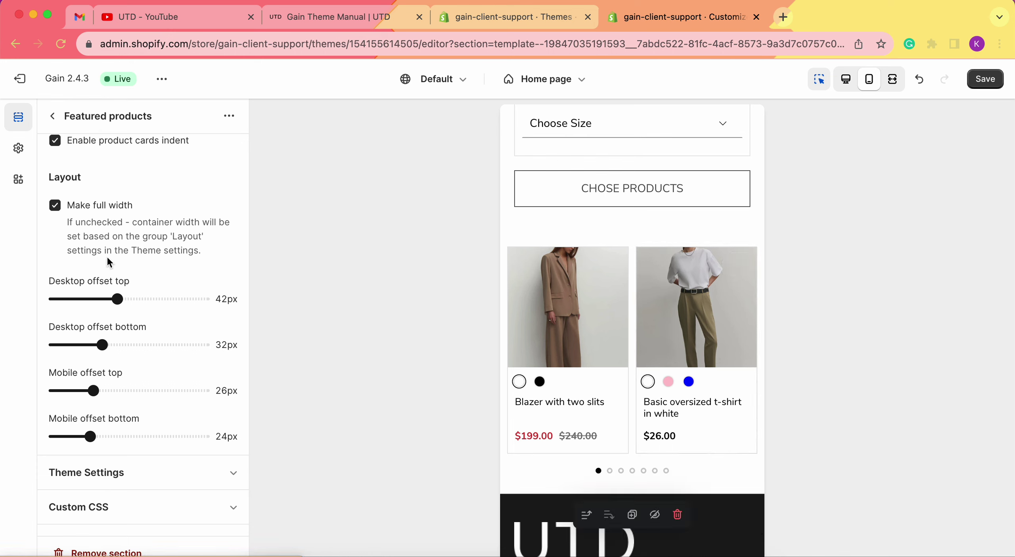
{"action": "scroll", "coordinate": [107, 256], "scroll_direction": "up", "scroll_amount": 3}
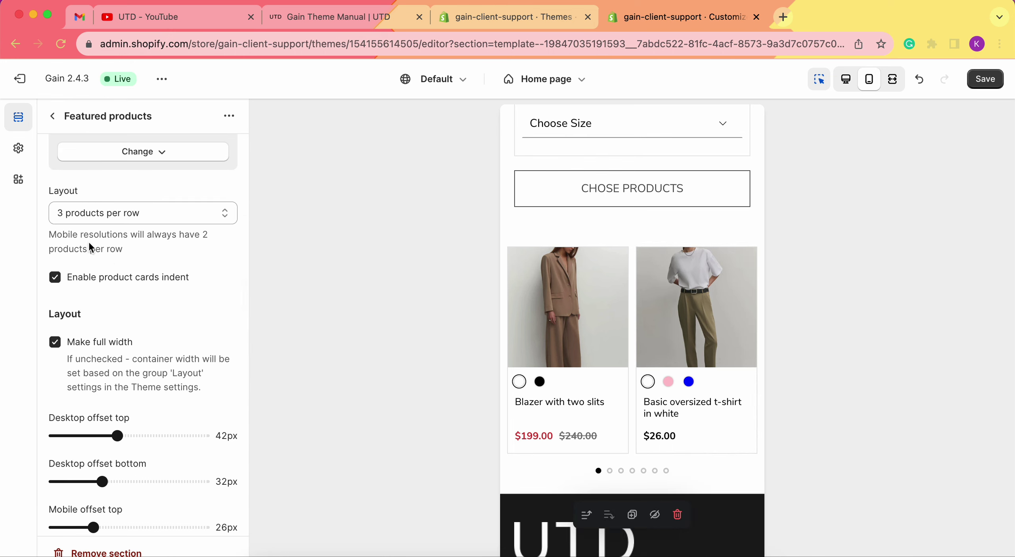
{"action": "scroll", "coordinate": [103, 240], "scroll_direction": "down", "scroll_amount": 2}
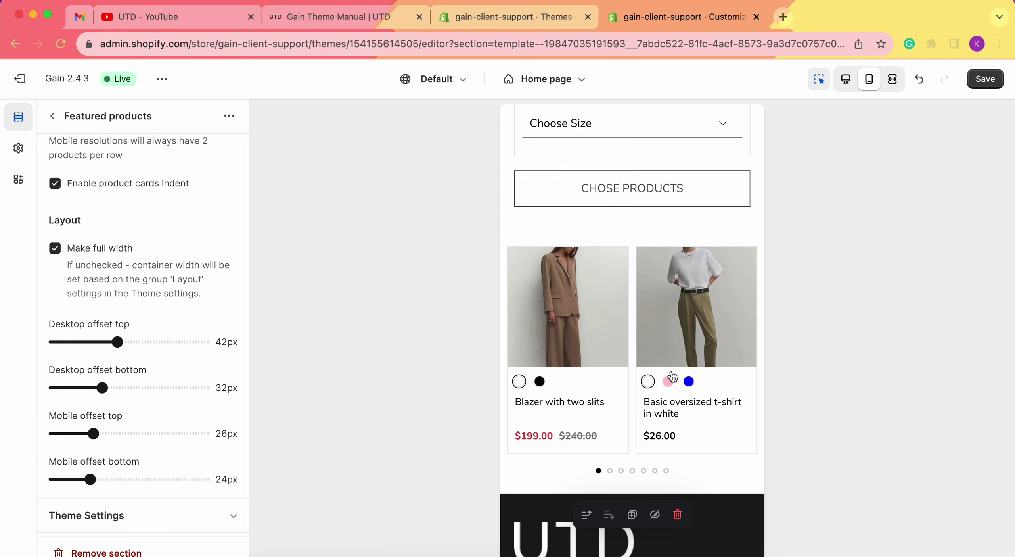
{"action": "mouse_move", "coordinate": [698, 335]}
{"action": "scroll", "coordinate": [46, 357], "scroll_direction": "down", "scroll_amount": 1}
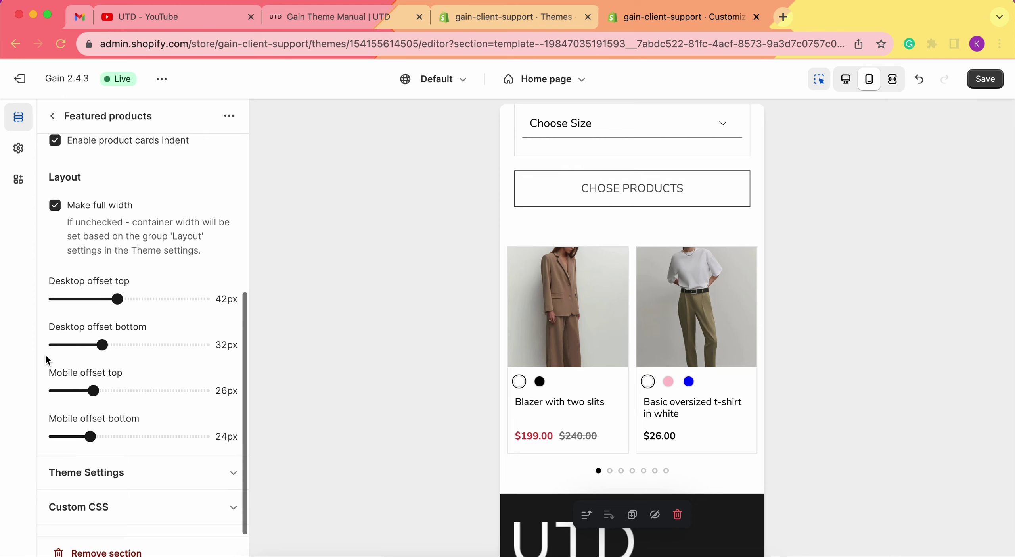
{"action": "left_click", "coordinate": [847, 81]}
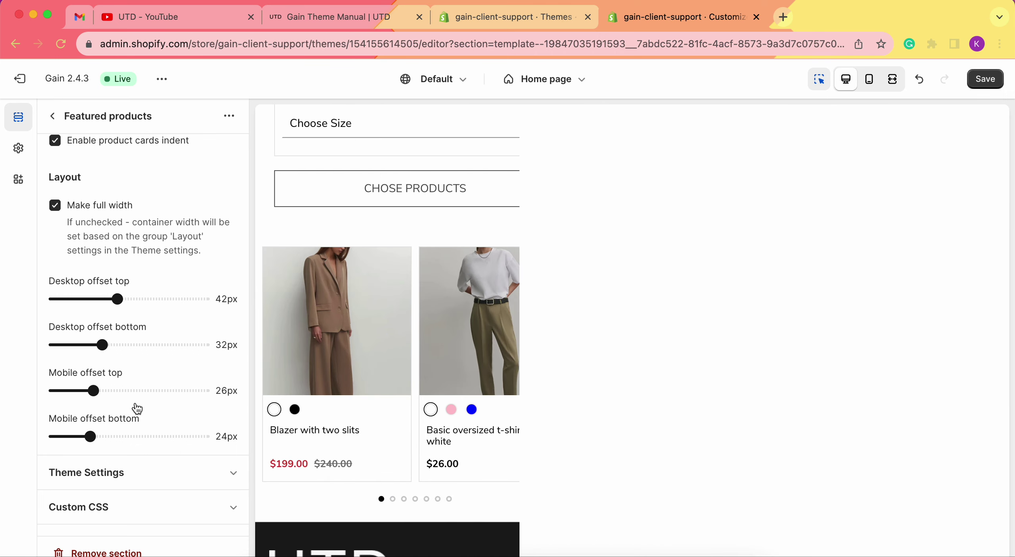
{"action": "scroll", "coordinate": [427, 387], "scroll_direction": "up", "scroll_amount": 15}
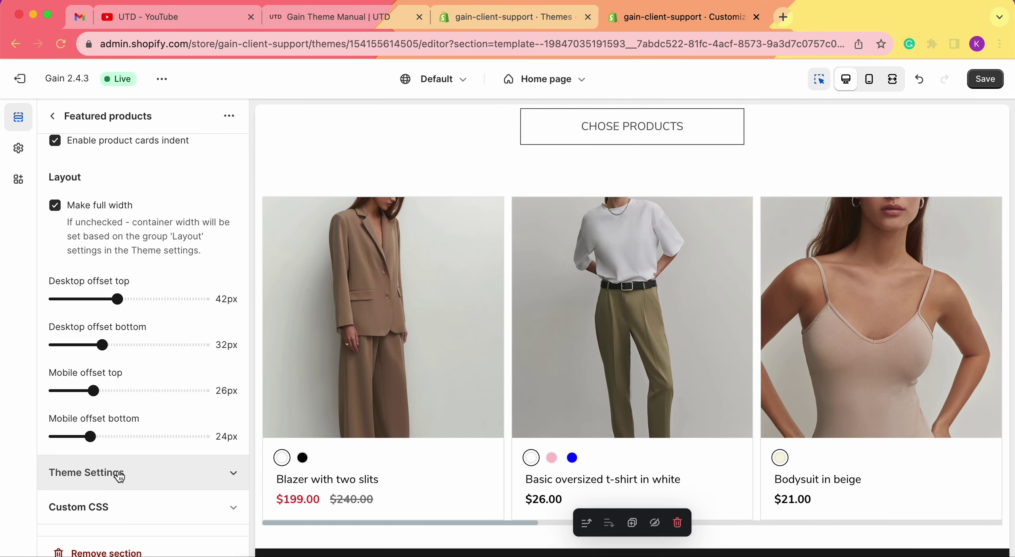
- Look through the categories of the theme-wide settings and return to the Featured products section settings
{"action": "left_click", "coordinate": [19, 149]}
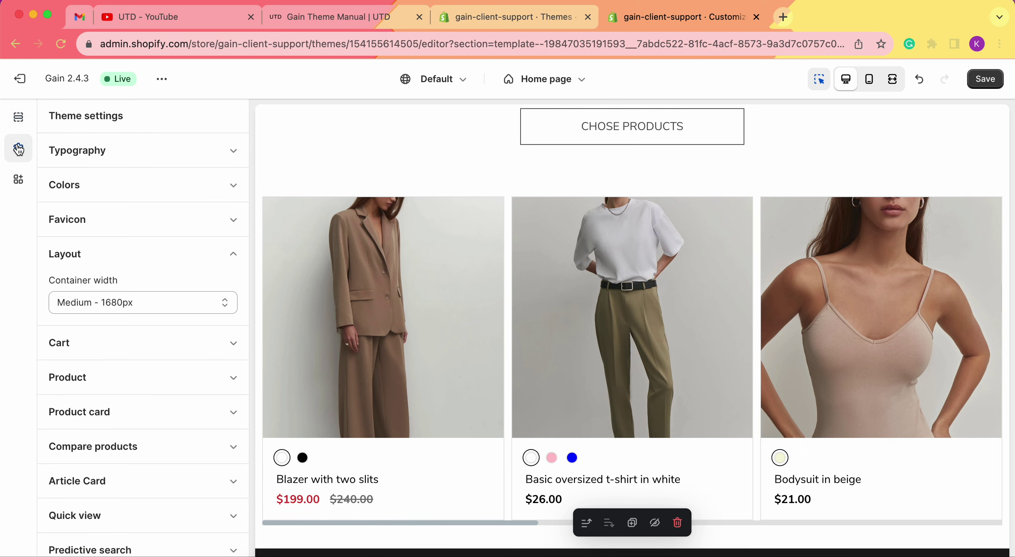
{"action": "left_click", "coordinate": [136, 254]}
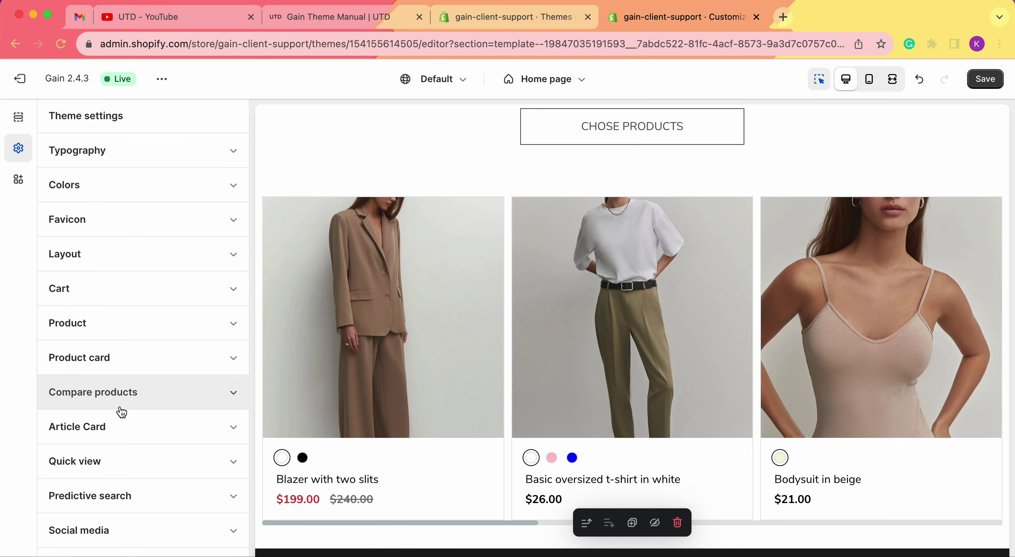
{"action": "scroll", "coordinate": [112, 400], "scroll_direction": "down", "scroll_amount": 5}
{"action": "scroll", "coordinate": [112, 400], "scroll_direction": "up", "scroll_amount": 5}
{"action": "left_click", "coordinate": [18, 117]}
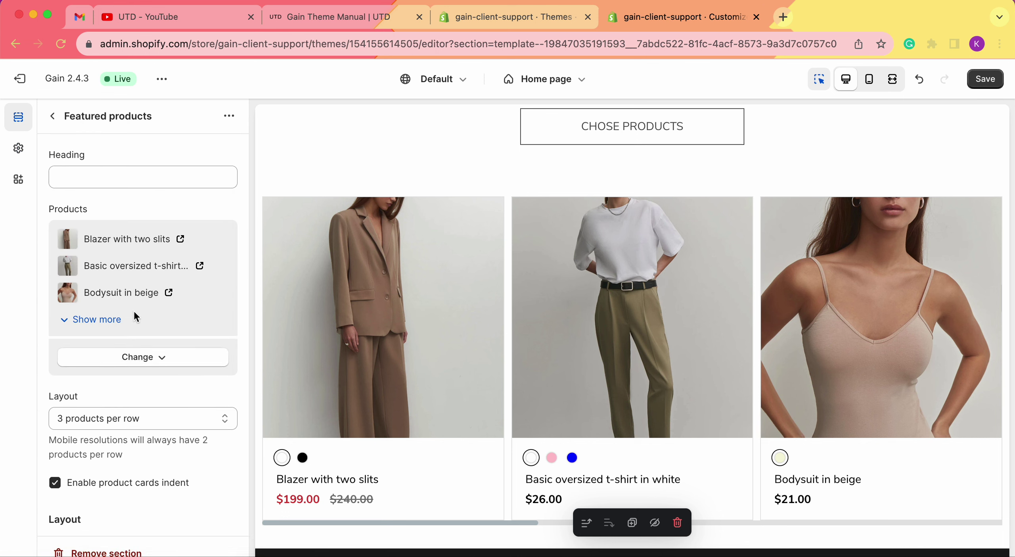
- Expand the theme settings within the Featured products section and review the Object fit image options, keeping Native size
{"action": "scroll", "coordinate": [159, 262], "scroll_direction": "down", "scroll_amount": 8}
{"action": "left_click", "coordinate": [117, 472]}
{"action": "scroll", "coordinate": [115, 474], "scroll_direction": "down", "scroll_amount": 5}
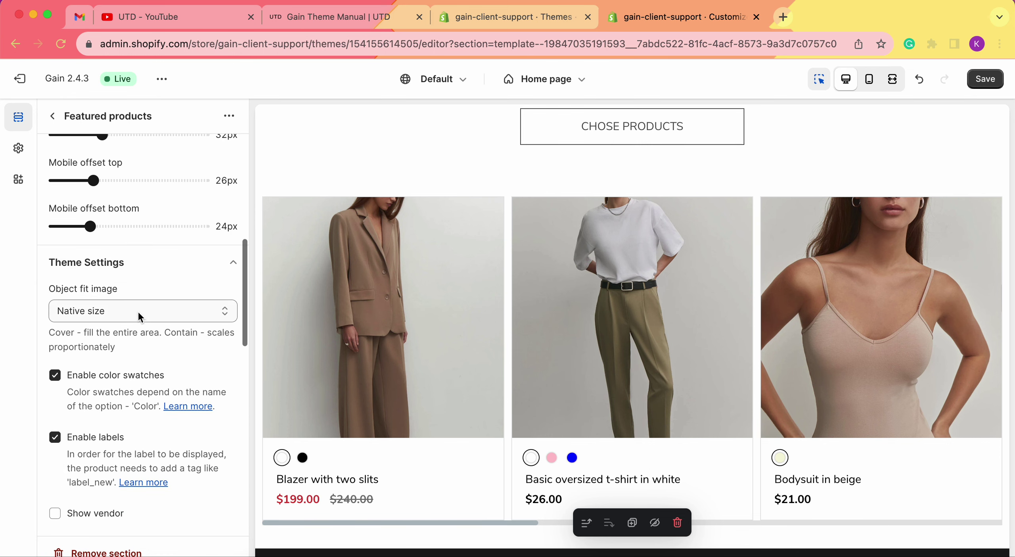
{"action": "left_click", "coordinate": [104, 319]}
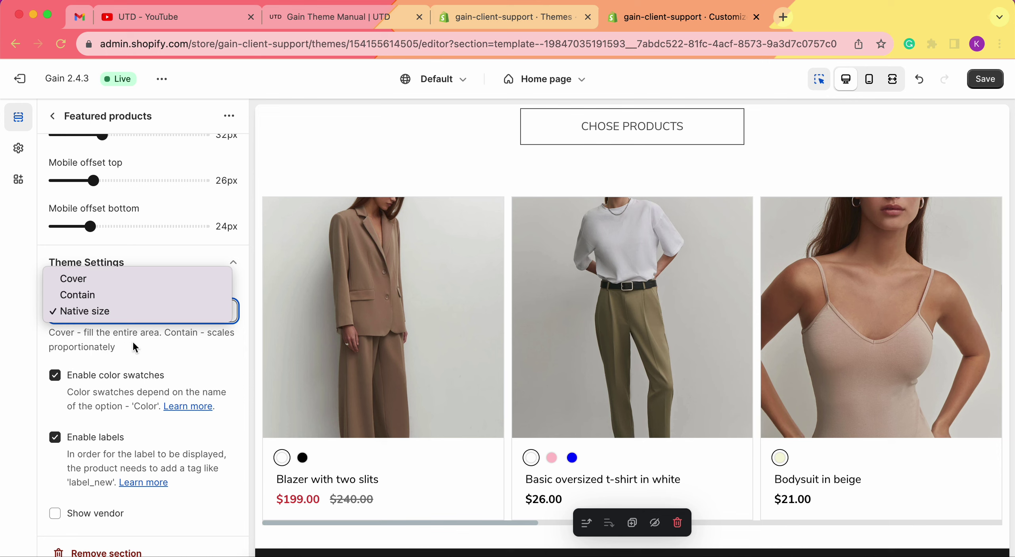
{"action": "left_click", "coordinate": [7, 355]}
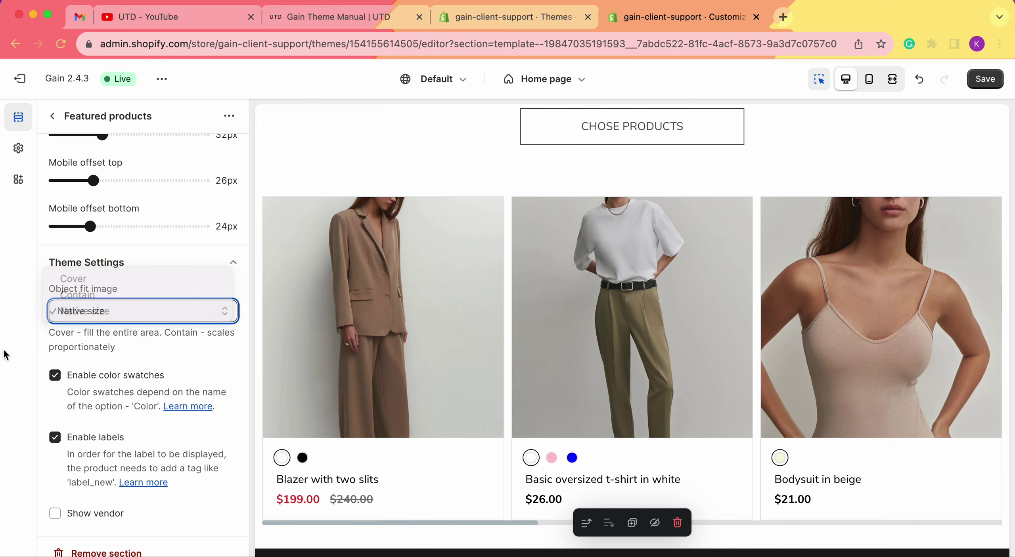
- Disable color swatches on the product cards in the Featured products section's theme settings
{"action": "scroll", "coordinate": [152, 355], "scroll_direction": "down", "scroll_amount": 2}
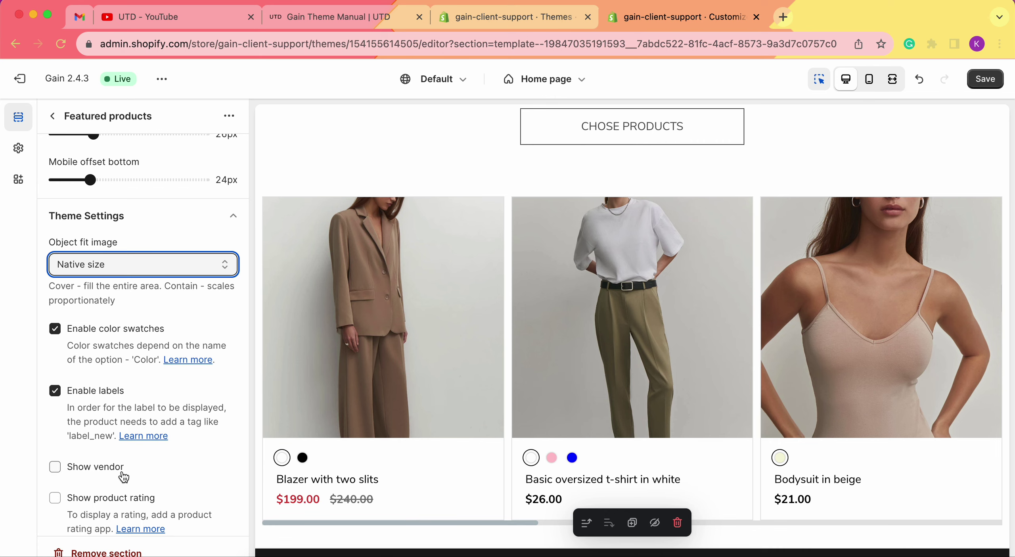
{"action": "scroll", "coordinate": [184, 206], "scroll_direction": "down", "scroll_amount": 1}
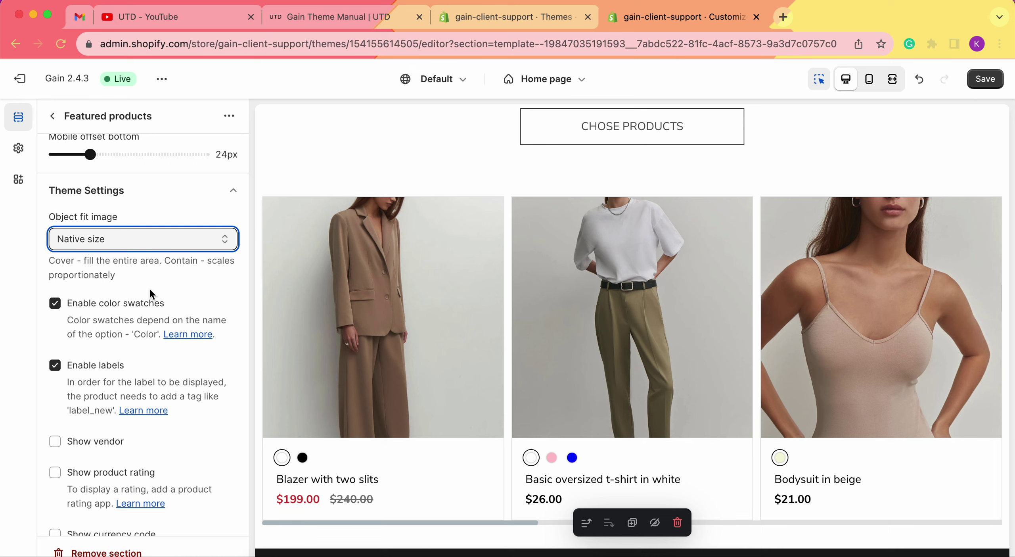
{"action": "left_click", "coordinate": [55, 303]}
{"action": "left_click", "coordinate": [303, 457]}
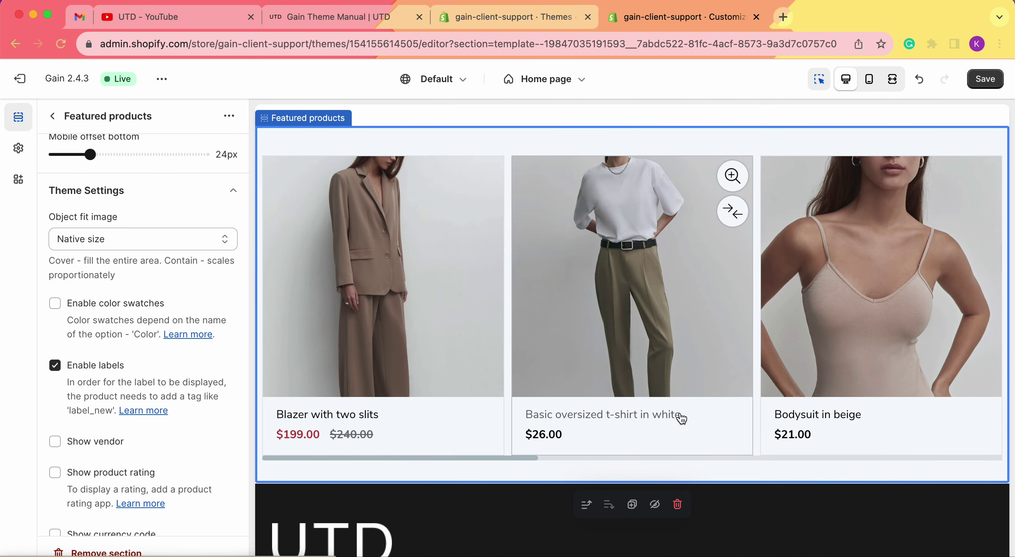
- Examine the product cards in the other home page sections to see how the disabled color swatches affect them
{"action": "scroll", "coordinate": [352, 434], "scroll_direction": "up", "scroll_amount": 10}
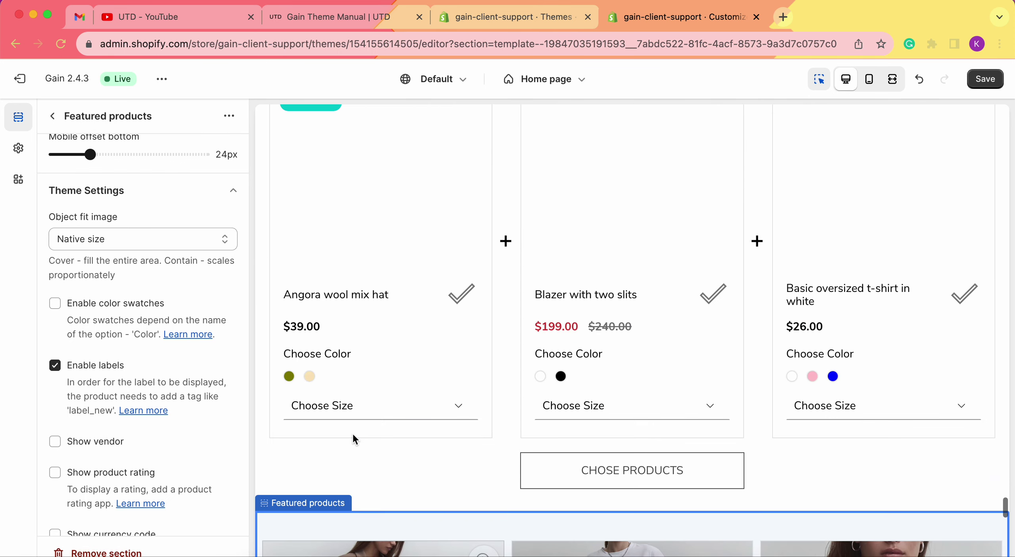
{"action": "scroll", "coordinate": [352, 432], "scroll_direction": "up", "scroll_amount": 5}
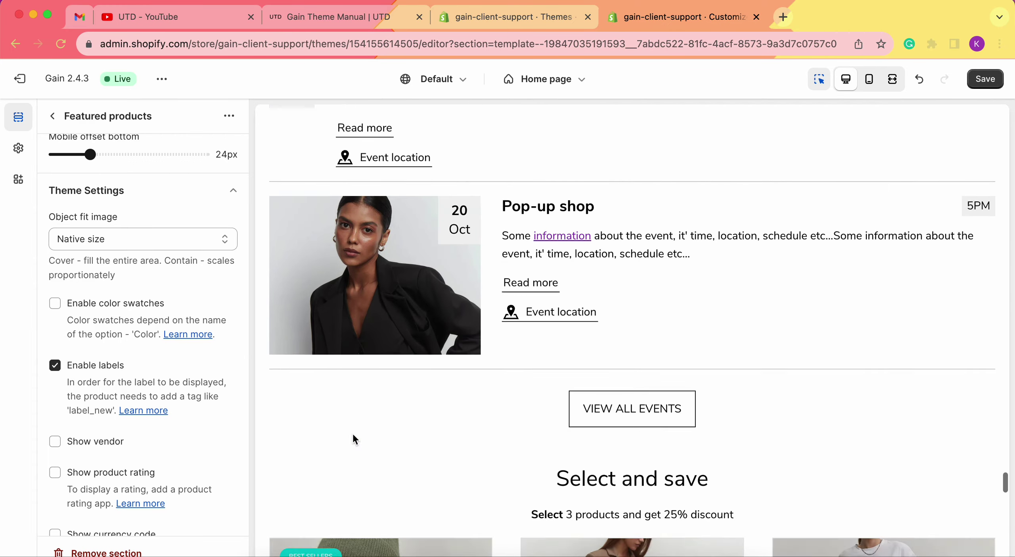
{"action": "scroll", "coordinate": [352, 432], "scroll_direction": "down", "scroll_amount": 10}
{"action": "scroll", "coordinate": [352, 432], "scroll_direction": "up", "scroll_amount": 15}
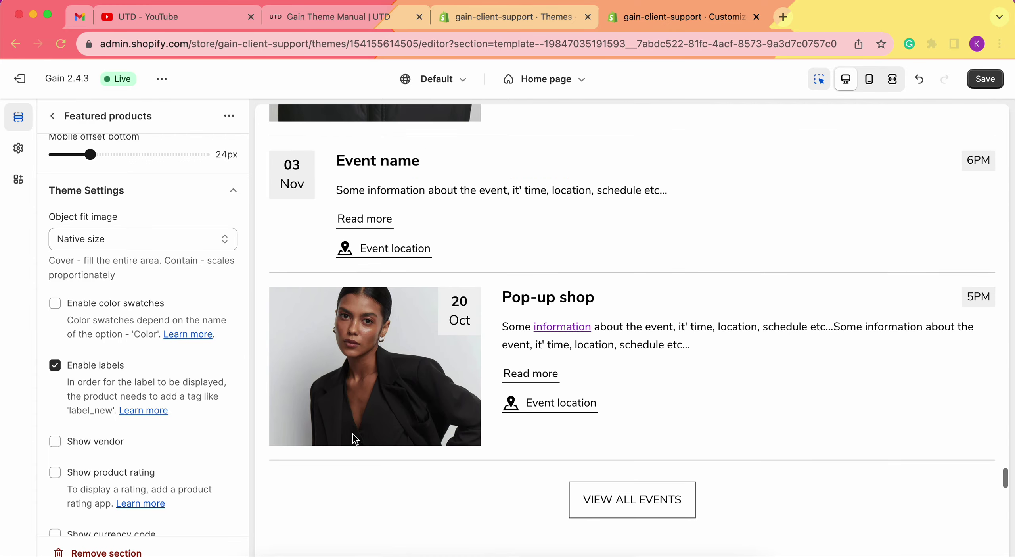
{"action": "scroll", "coordinate": [352, 432], "scroll_direction": "up", "scroll_amount": 5}
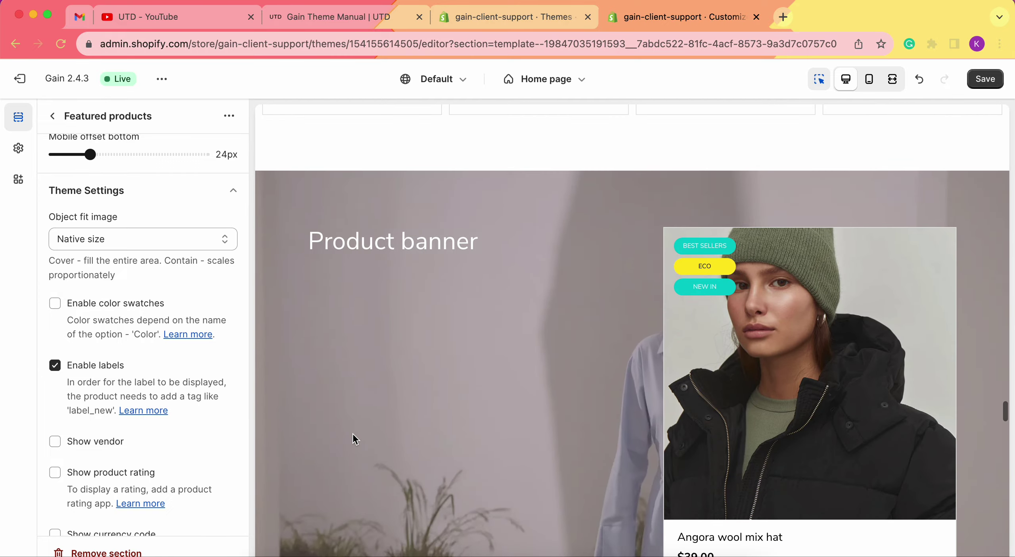
{"action": "scroll", "coordinate": [703, 284], "scroll_direction": "down", "scroll_amount": 6}
{"action": "scroll", "coordinate": [703, 283], "scroll_direction": "up", "scroll_amount": 5}
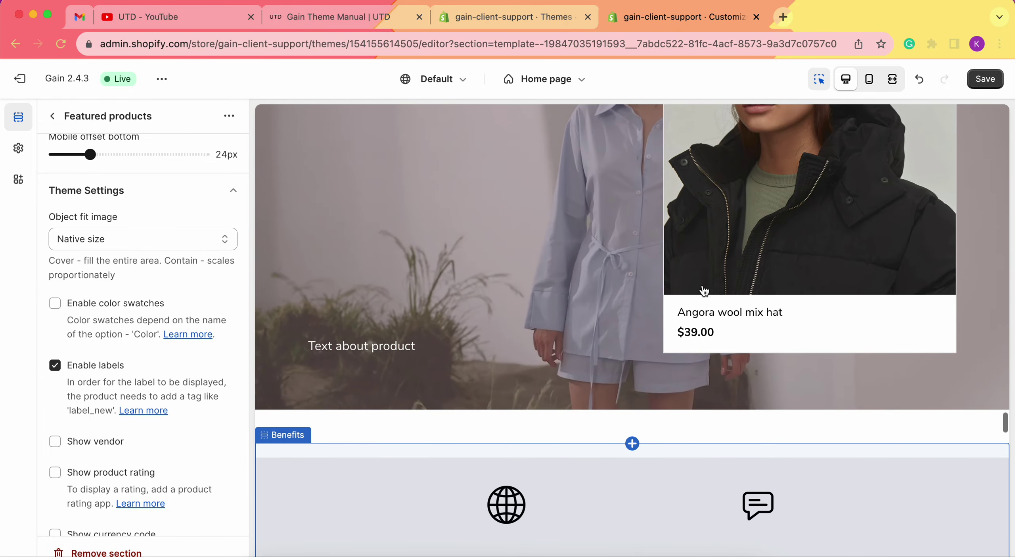
{"action": "scroll", "coordinate": [729, 371], "scroll_direction": "up", "scroll_amount": 5}
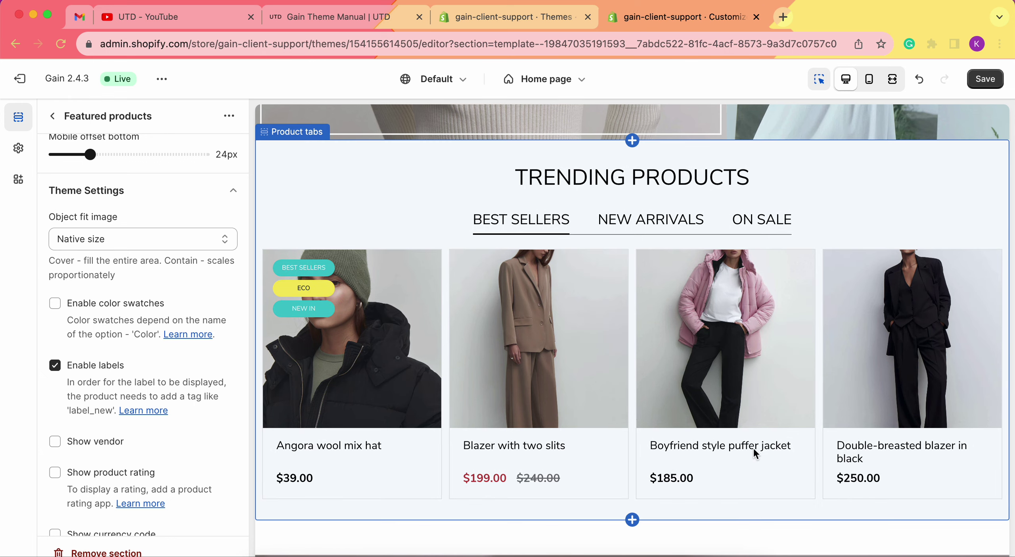
{"action": "scroll", "coordinate": [348, 455], "scroll_direction": "up", "scroll_amount": 10}
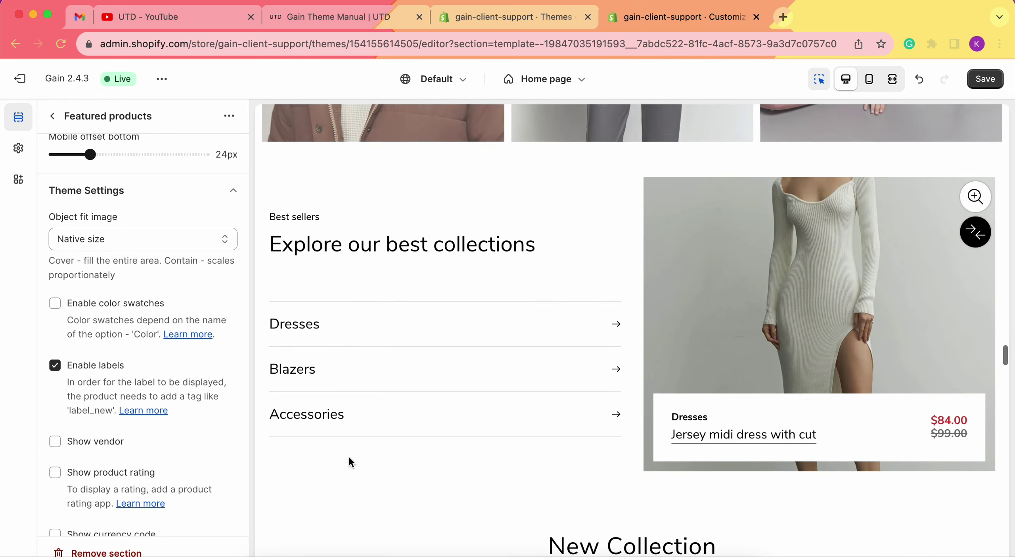
- Enable color swatches again for the product cards in the Featured products section's theme settings
{"action": "scroll", "coordinate": [766, 424], "scroll_direction": "up", "scroll_amount": 10}
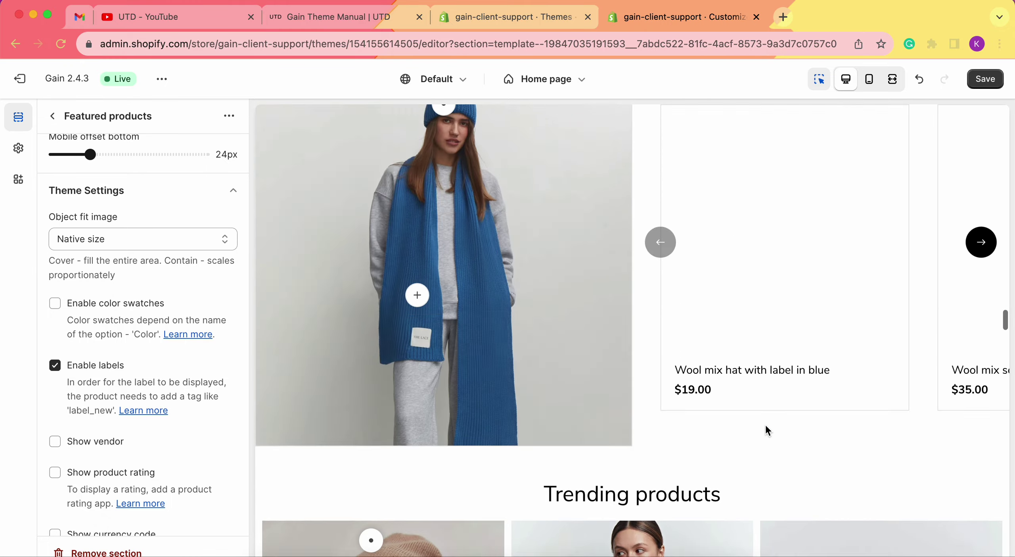
{"action": "scroll", "coordinate": [766, 424], "scroll_direction": "up", "scroll_amount": 15}
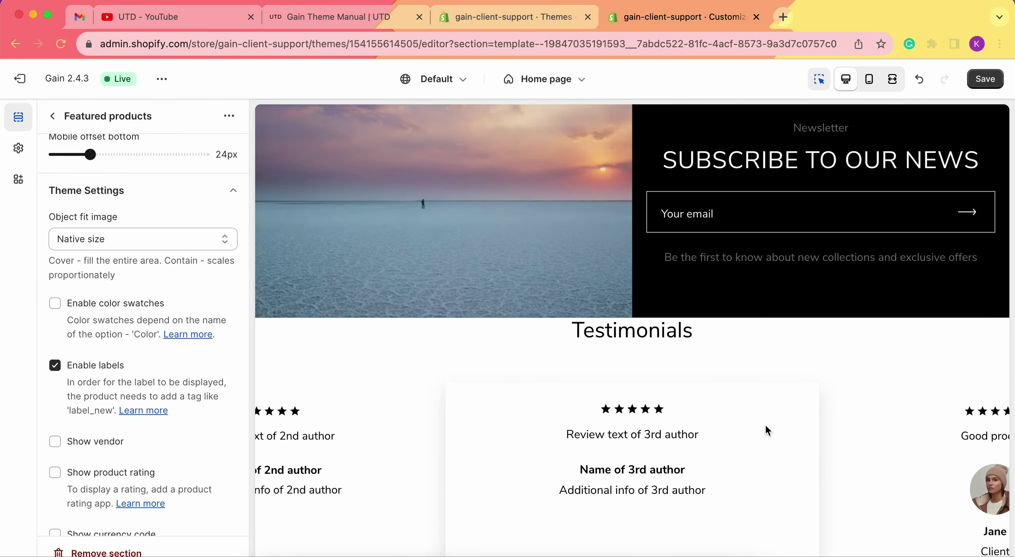
{"action": "scroll", "coordinate": [765, 424], "scroll_direction": "up", "scroll_amount": 5}
{"action": "scroll", "coordinate": [766, 424], "scroll_direction": "down", "scroll_amount": 3}
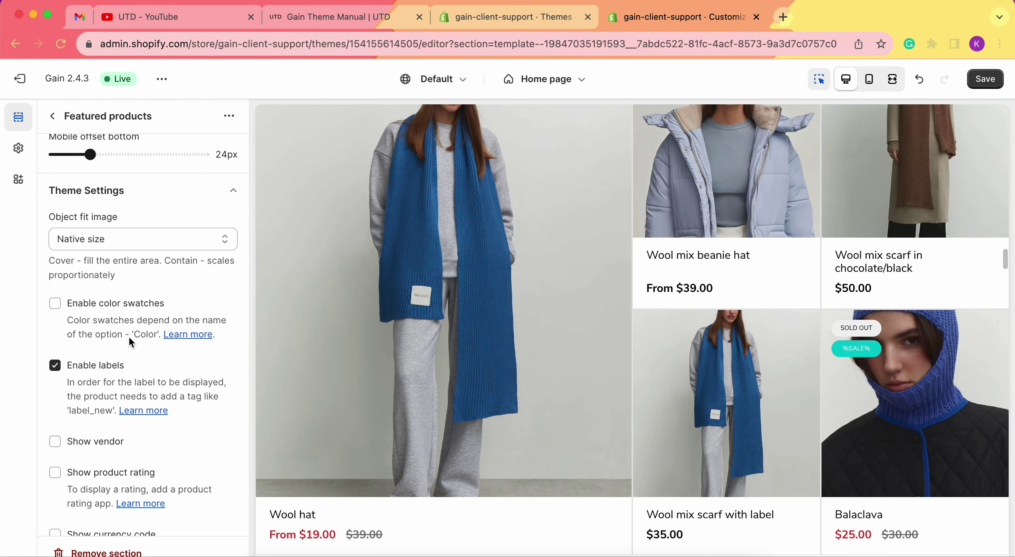
{"action": "scroll", "coordinate": [768, 216], "scroll_direction": "up", "scroll_amount": 4}
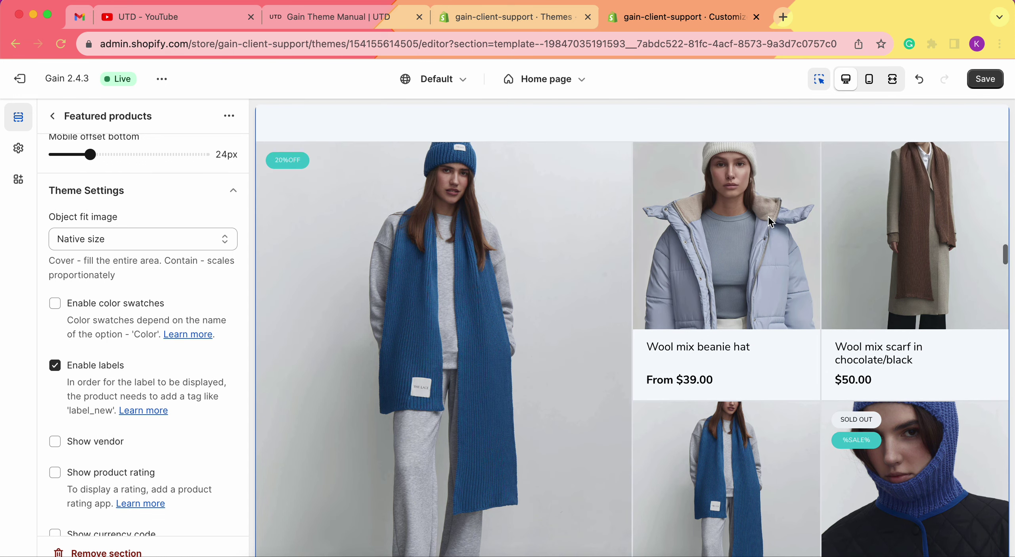
{"action": "scroll", "coordinate": [903, 292], "scroll_direction": "down", "scroll_amount": 4}
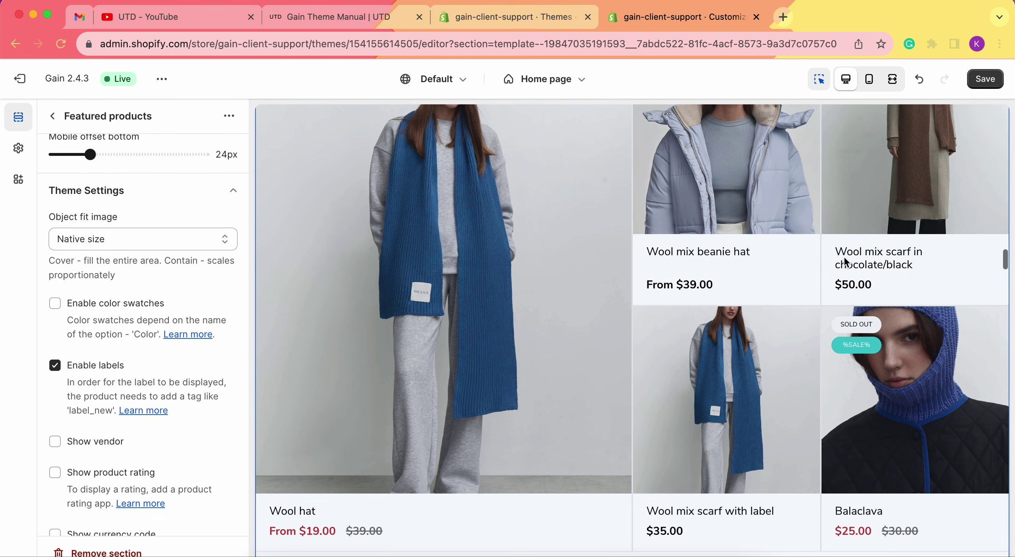
{"action": "scroll", "coordinate": [674, 271], "scroll_direction": "down", "scroll_amount": 1}
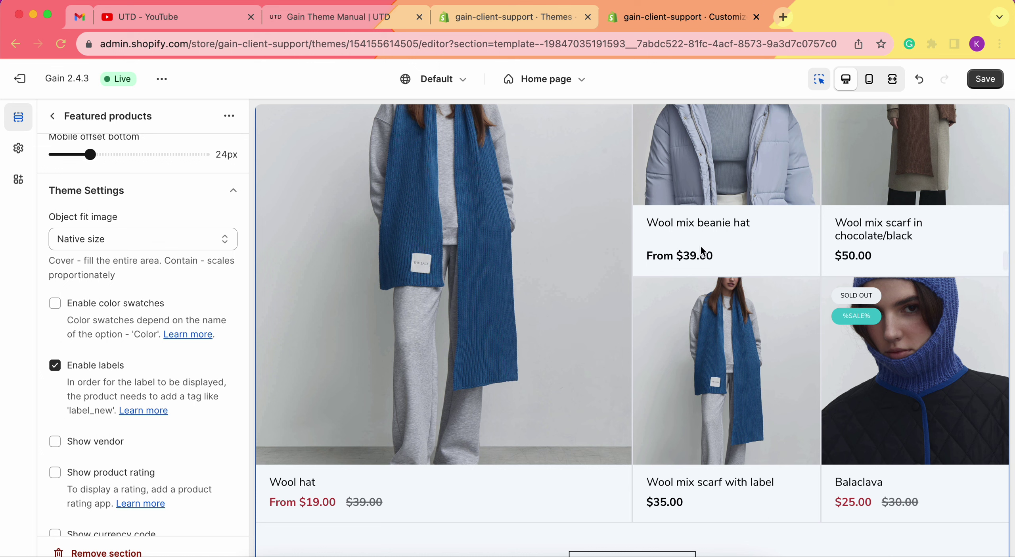
{"action": "left_click", "coordinate": [55, 303]}
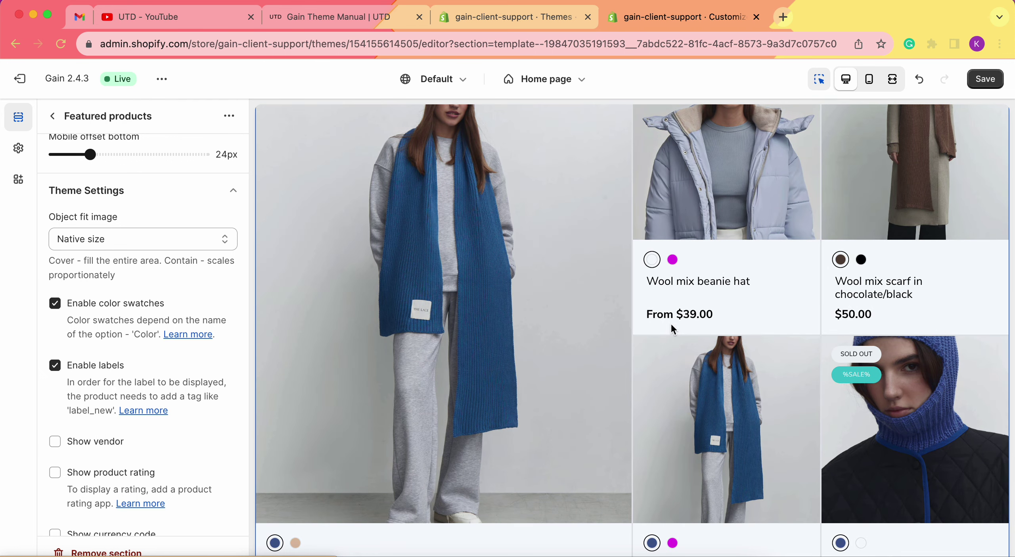
{"action": "scroll", "coordinate": [673, 328], "scroll_direction": "up", "scroll_amount": 1}
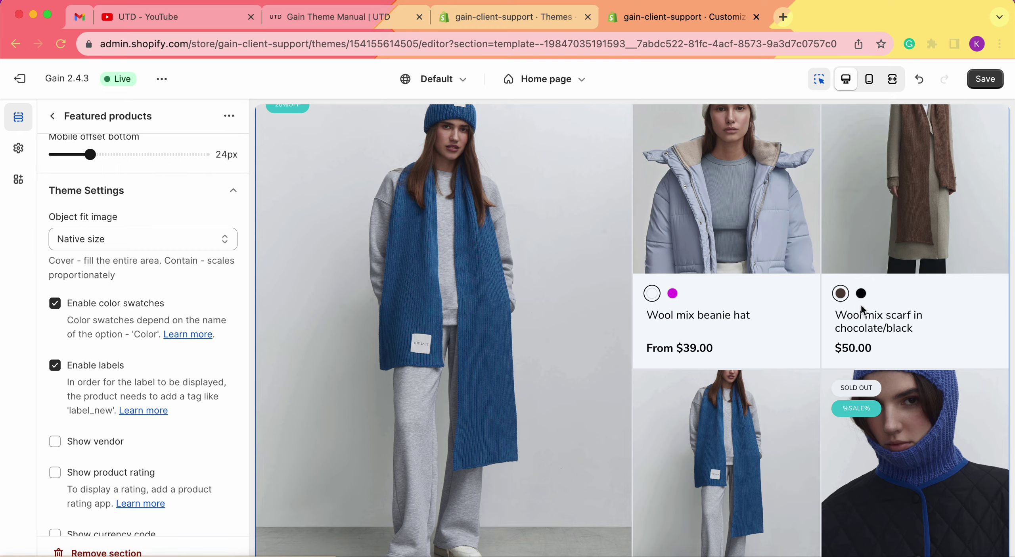
{"action": "scroll", "coordinate": [856, 302], "scroll_direction": "down", "scroll_amount": 1}
- Compare the color swatches on the Featured products cards with the color options in the Products bundle section
{"action": "scroll", "coordinate": [853, 289], "scroll_direction": "down", "scroll_amount": 15}
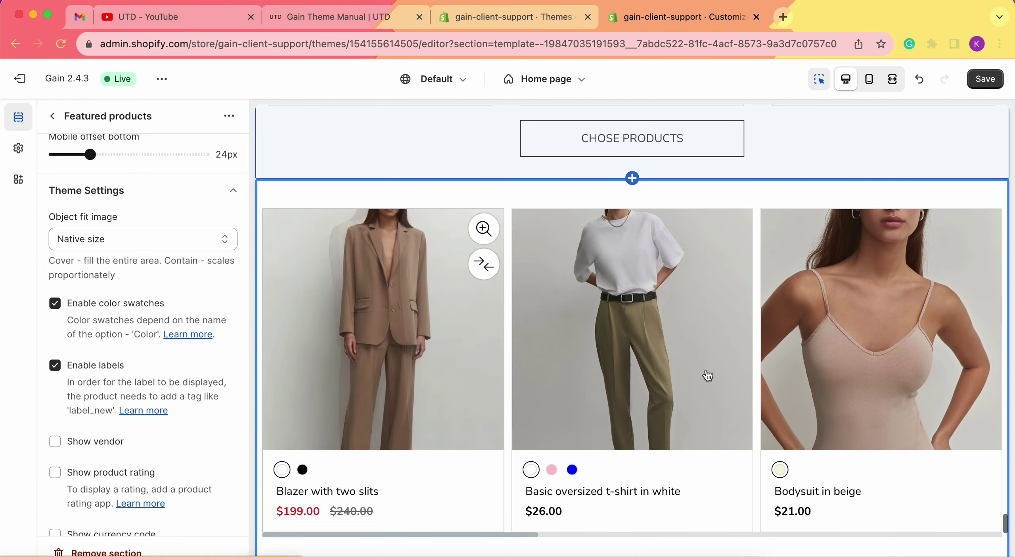
{"action": "scroll", "coordinate": [779, 359], "scroll_direction": "up", "scroll_amount": 8}
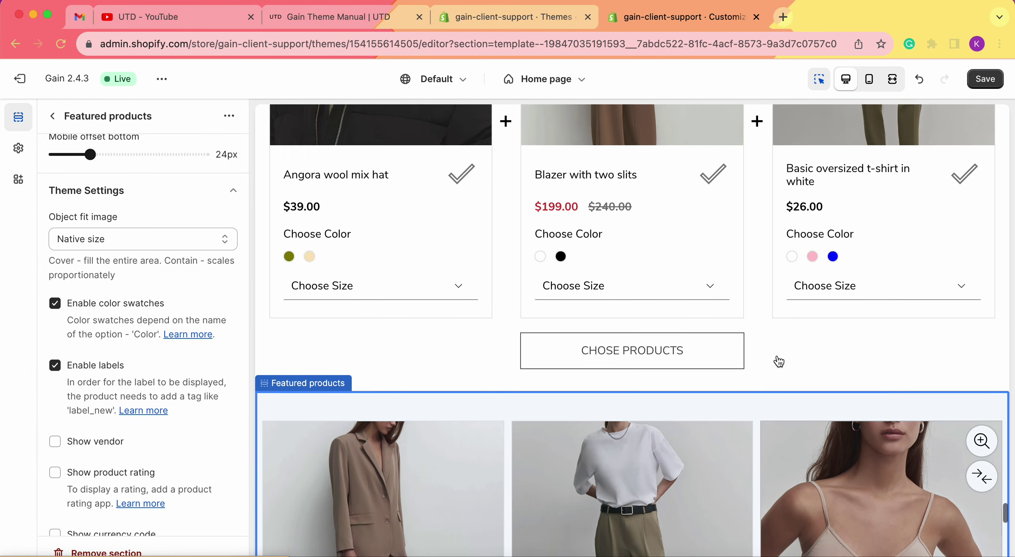
{"action": "scroll", "coordinate": [822, 331], "scroll_direction": "down", "scroll_amount": 5}
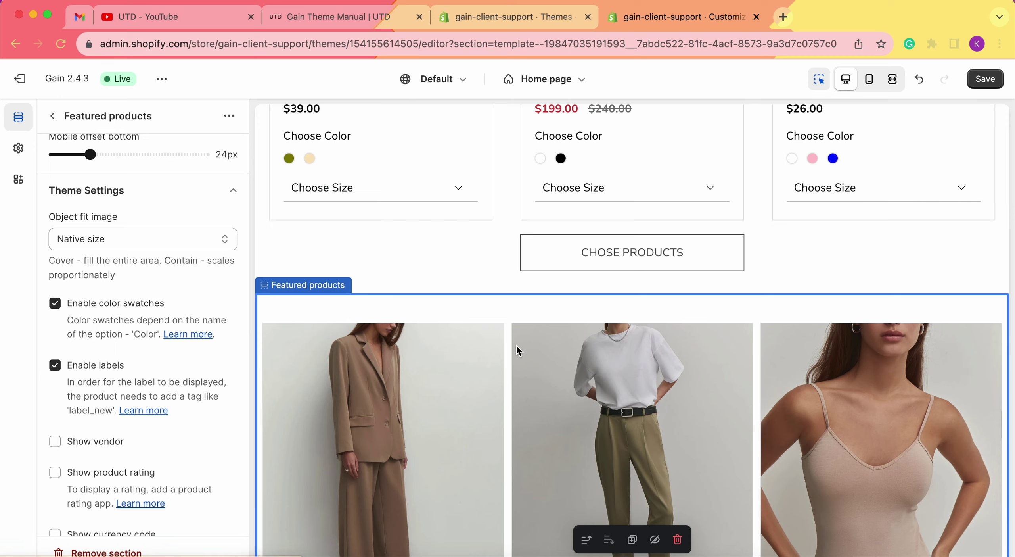
{"action": "scroll", "coordinate": [679, 387], "scroll_direction": "up", "scroll_amount": 8}
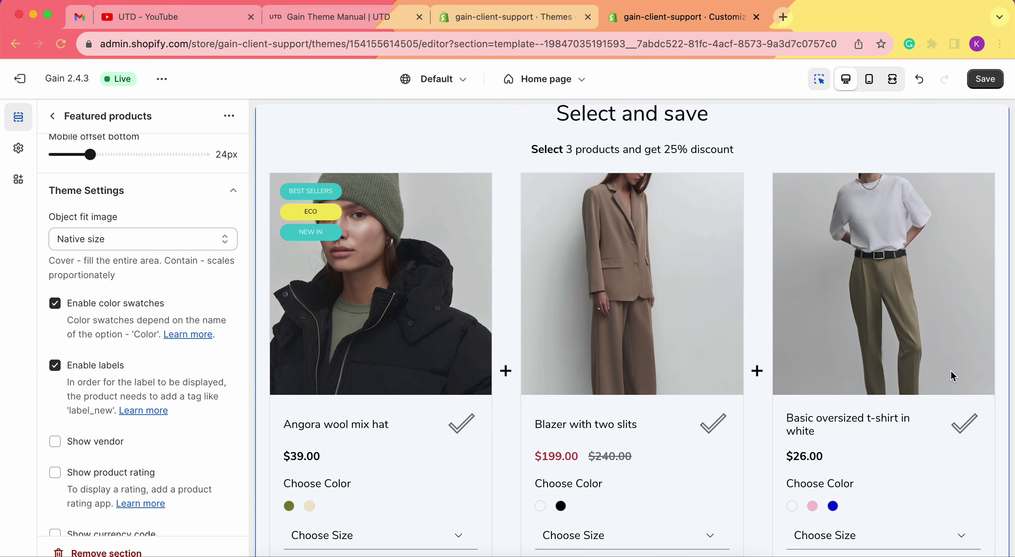
{"action": "scroll", "coordinate": [357, 405], "scroll_direction": "down", "scroll_amount": 3}
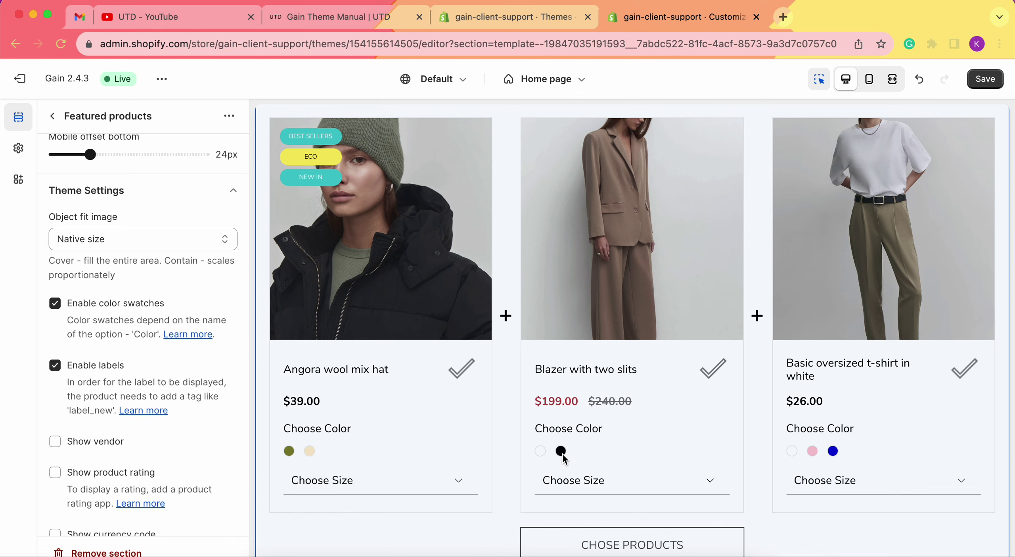
{"action": "scroll", "coordinate": [852, 467], "scroll_direction": "down", "scroll_amount": 1}
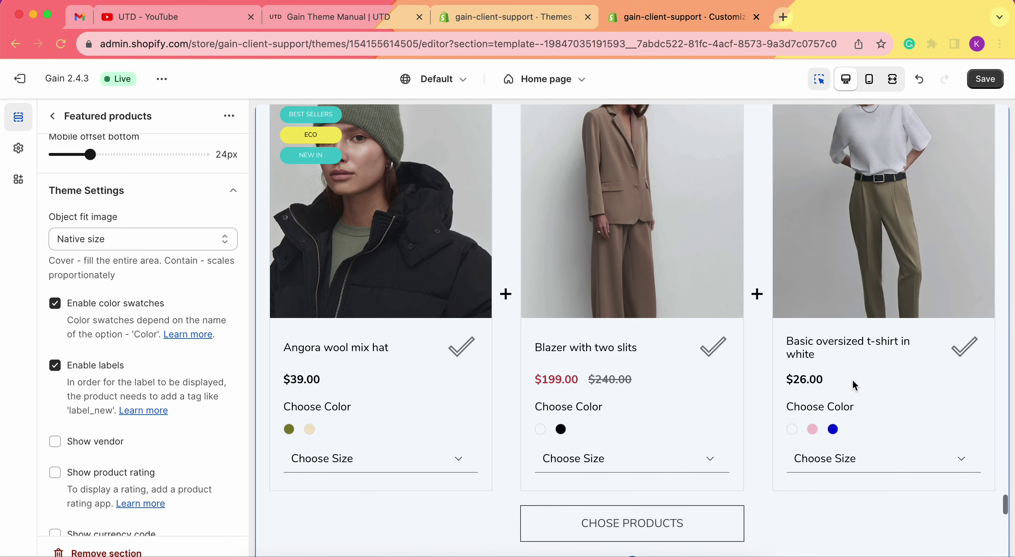
{"action": "scroll", "coordinate": [641, 271], "scroll_direction": "up", "scroll_amount": 3}
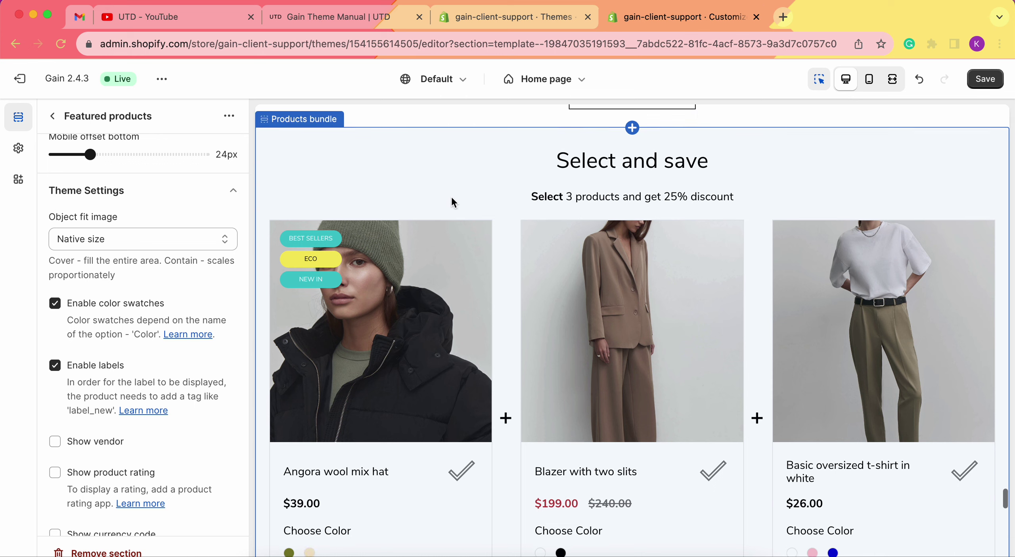
{"action": "scroll", "coordinate": [547, 294], "scroll_direction": "down", "scroll_amount": 2}
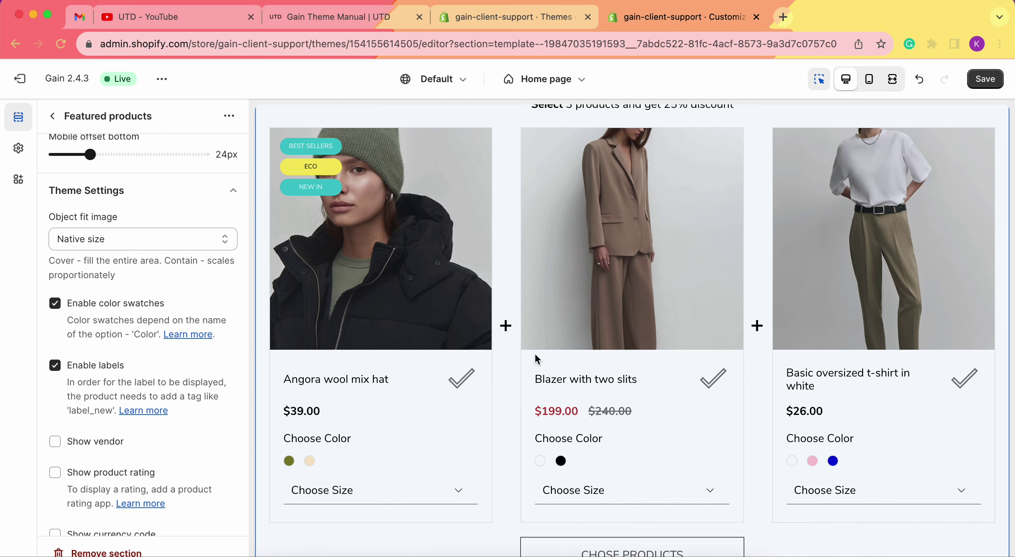
{"action": "scroll", "coordinate": [535, 354], "scroll_direction": "down", "scroll_amount": 3}
{"action": "scroll", "coordinate": [472, 141], "scroll_direction": "down", "scroll_amount": 10}
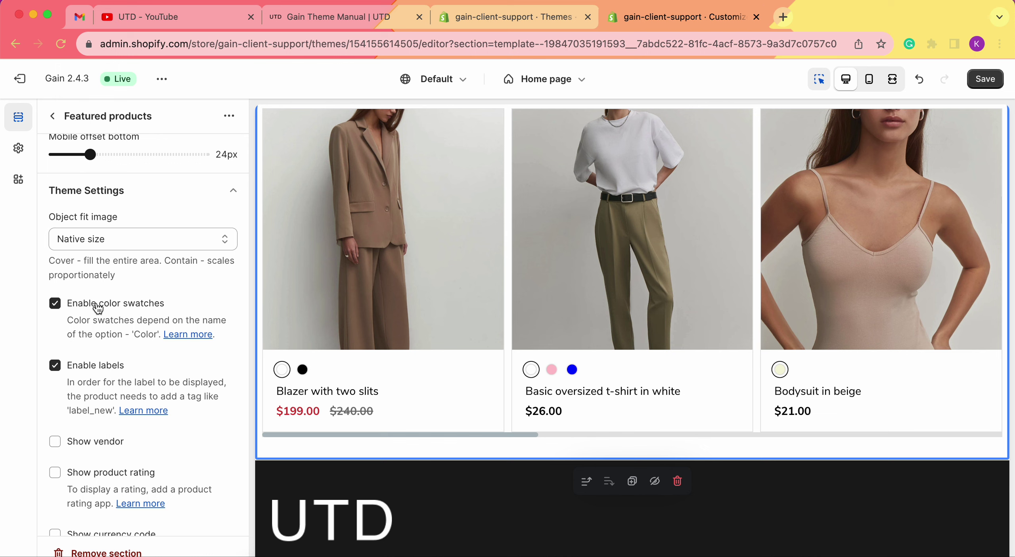
{"action": "scroll", "coordinate": [98, 308], "scroll_direction": "down", "scroll_amount": 2}
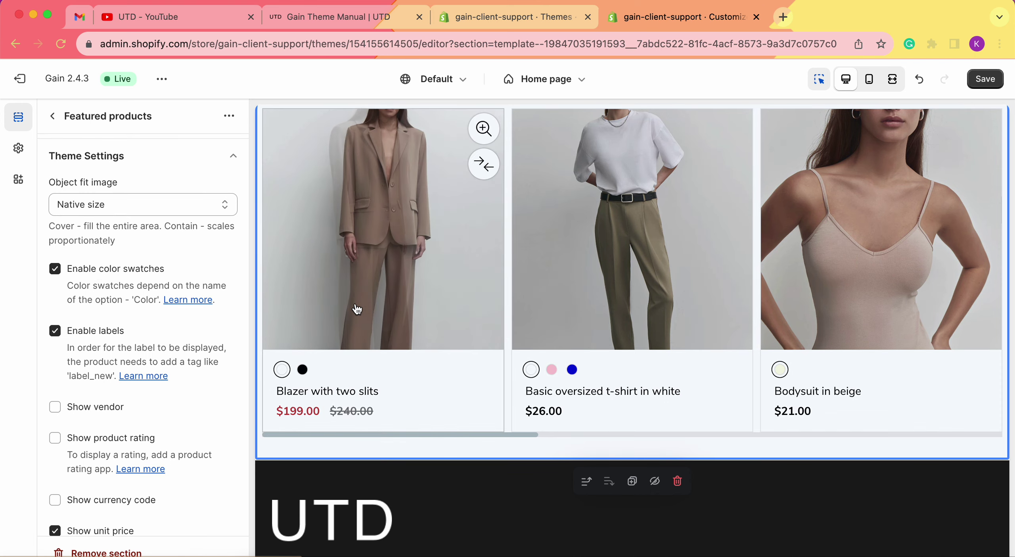
- Disable labels on the product cards in the Featured products section's theme settings
{"action": "scroll", "coordinate": [610, 304], "scroll_direction": "up", "scroll_amount": 5}
{"action": "scroll", "coordinate": [610, 303], "scroll_direction": "right", "scroll_amount": 10}
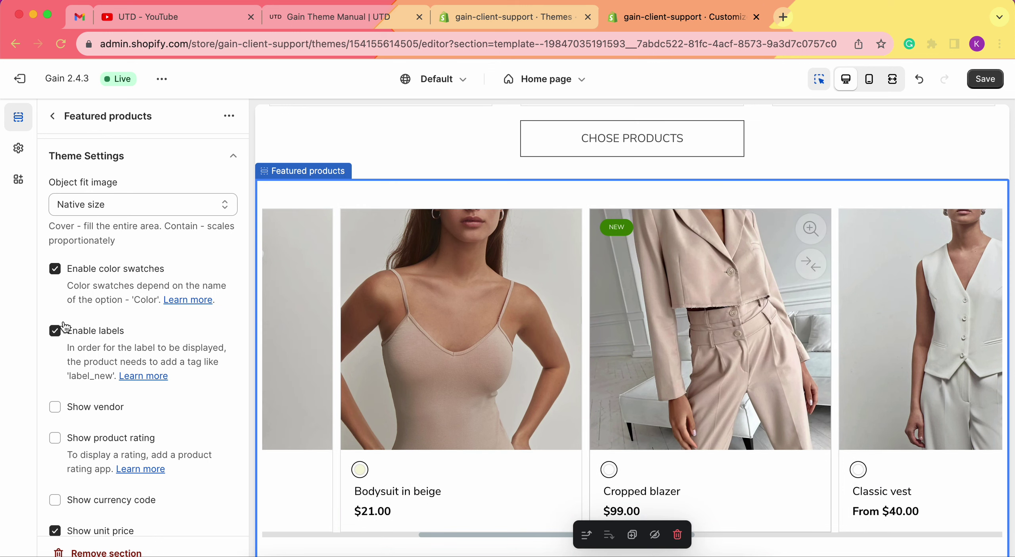
{"action": "left_click", "coordinate": [60, 333]}
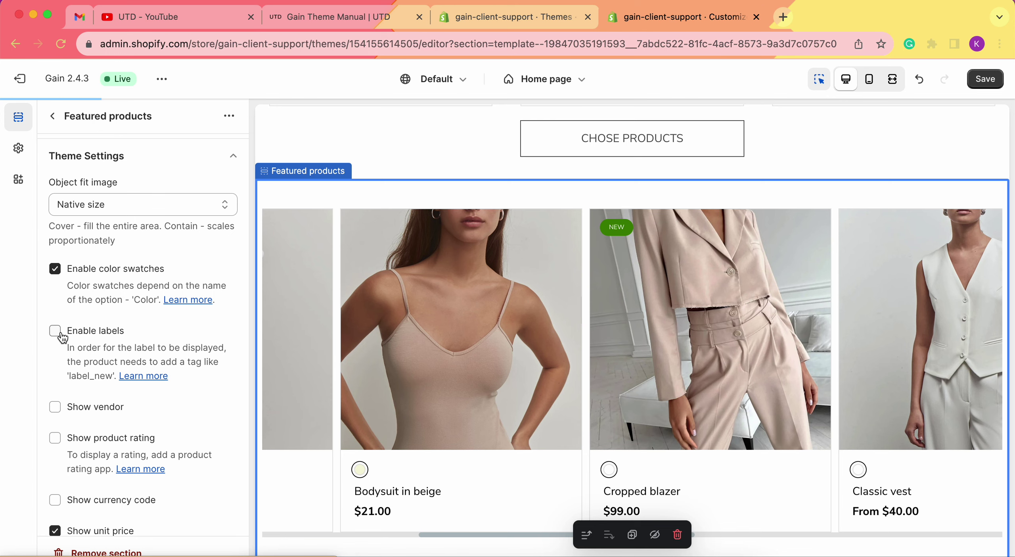
- Examine the product cards throughout the home page sections to see how disabling labels affects them
{"action": "scroll", "coordinate": [652, 328], "scroll_direction": "down", "scroll_amount": 10}
{"action": "scroll", "coordinate": [651, 321], "scroll_direction": "up", "scroll_amount": 10}
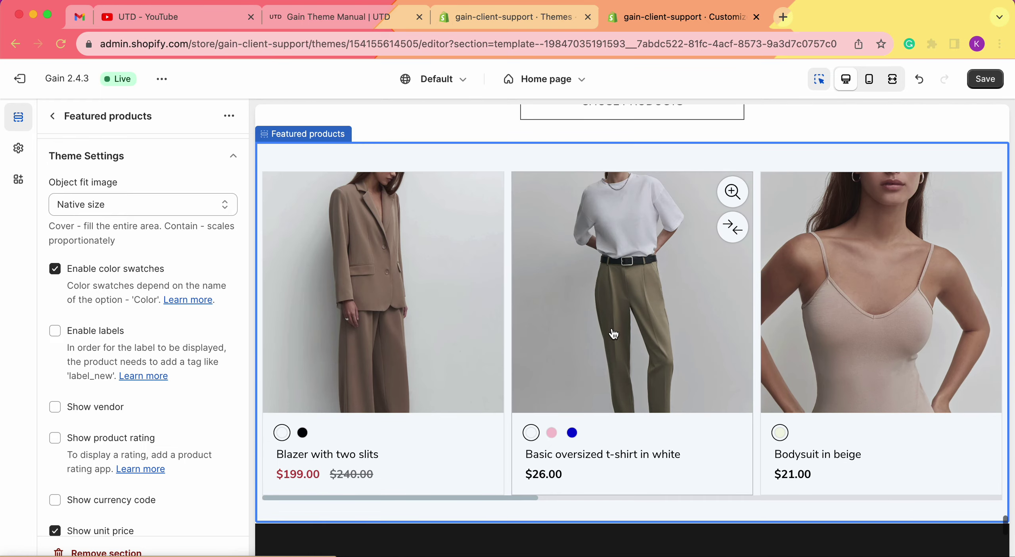
{"action": "scroll", "coordinate": [612, 333], "scroll_direction": "right", "scroll_amount": 8}
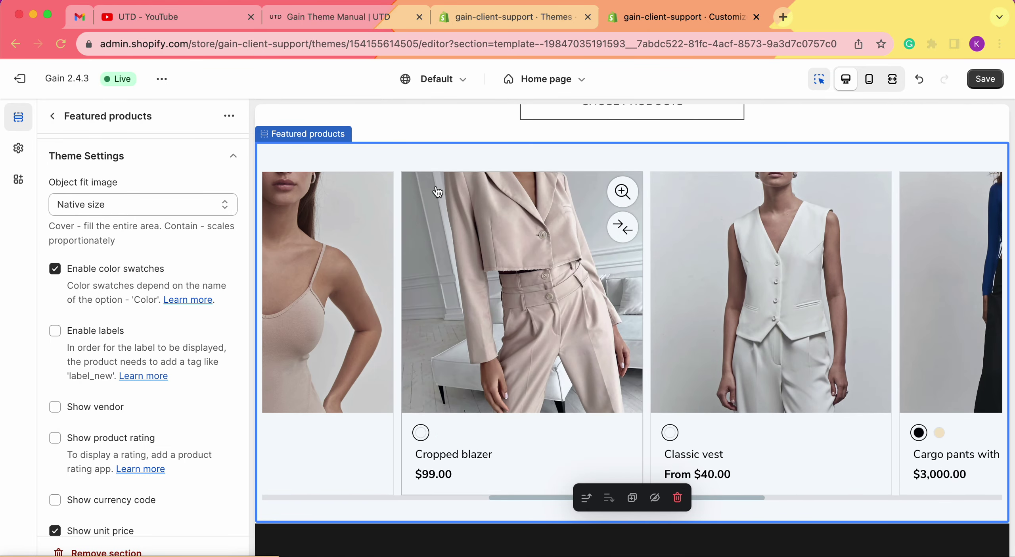
{"action": "scroll", "coordinate": [421, 193], "scroll_direction": "up", "scroll_amount": 10}
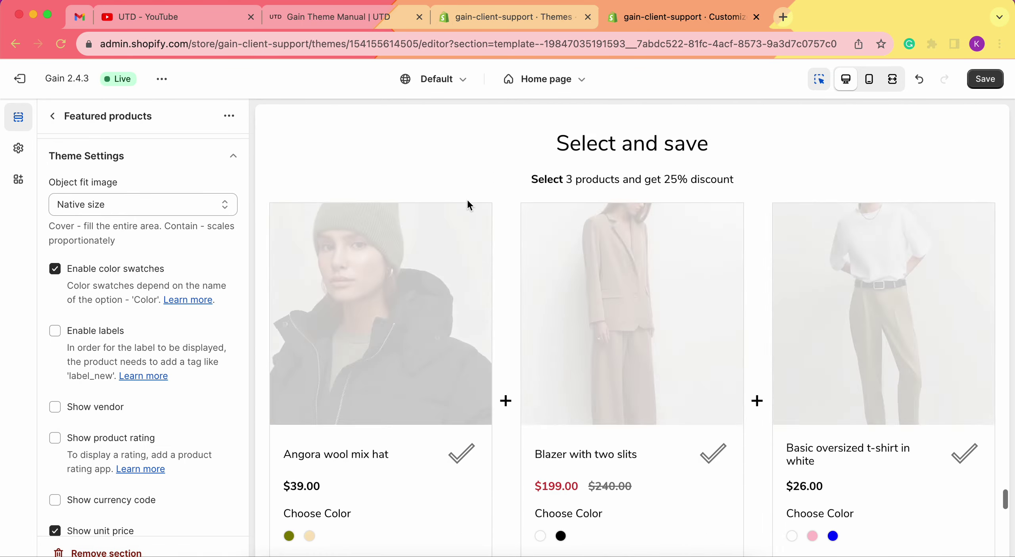
{"action": "scroll", "coordinate": [469, 215], "scroll_direction": "down", "scroll_amount": 5}
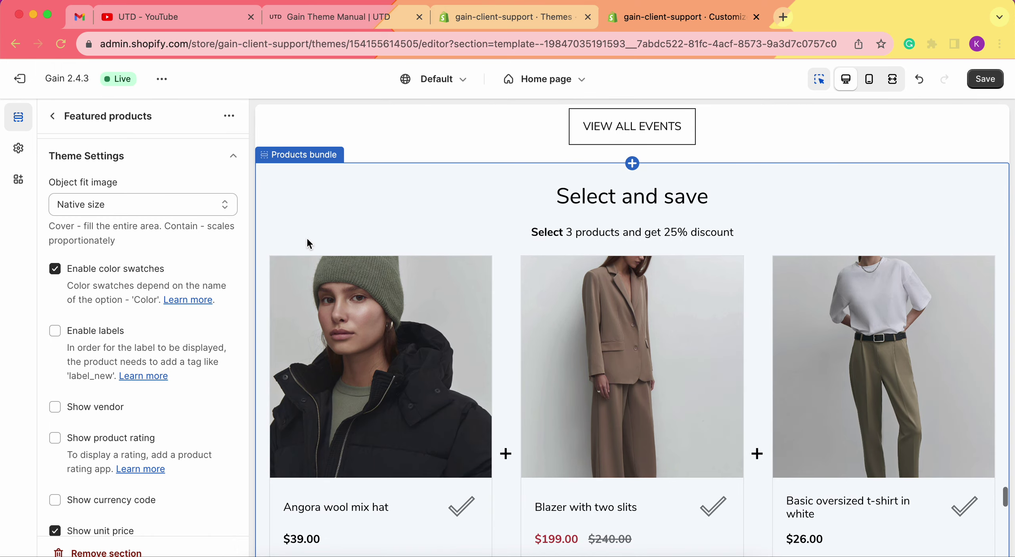
{"action": "scroll", "coordinate": [299, 331], "scroll_direction": "up", "scroll_amount": 15}
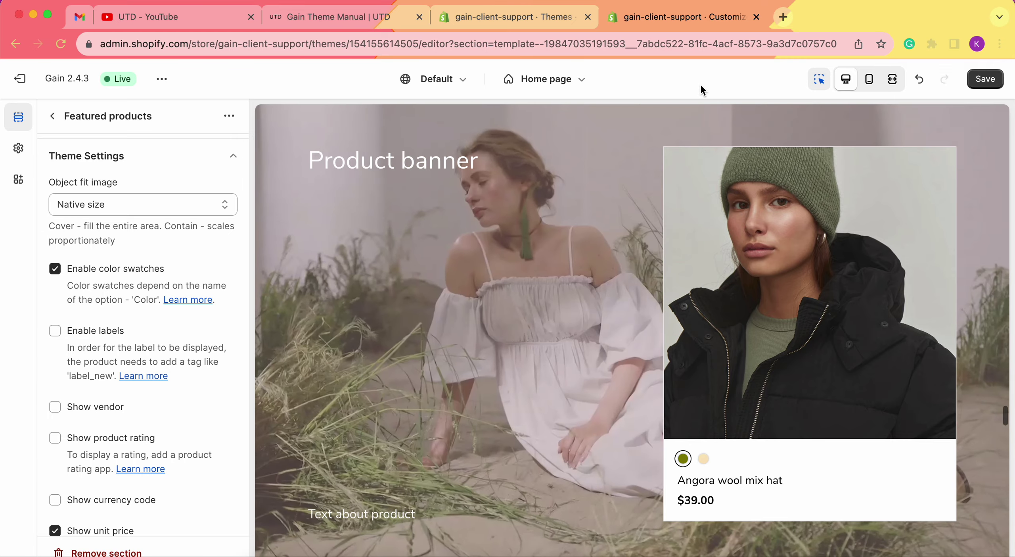
{"action": "scroll", "coordinate": [671, 298], "scroll_direction": "up", "scroll_amount": 5}
{"action": "scroll", "coordinate": [670, 297], "scroll_direction": "up", "scroll_amount": 15}
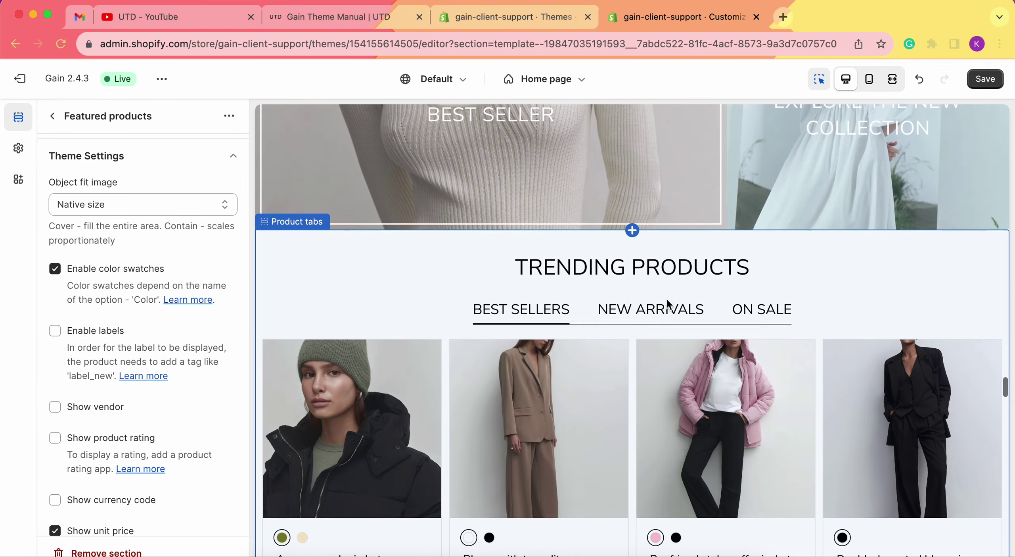
{"action": "scroll", "coordinate": [665, 316], "scroll_direction": "up", "scroll_amount": 15}
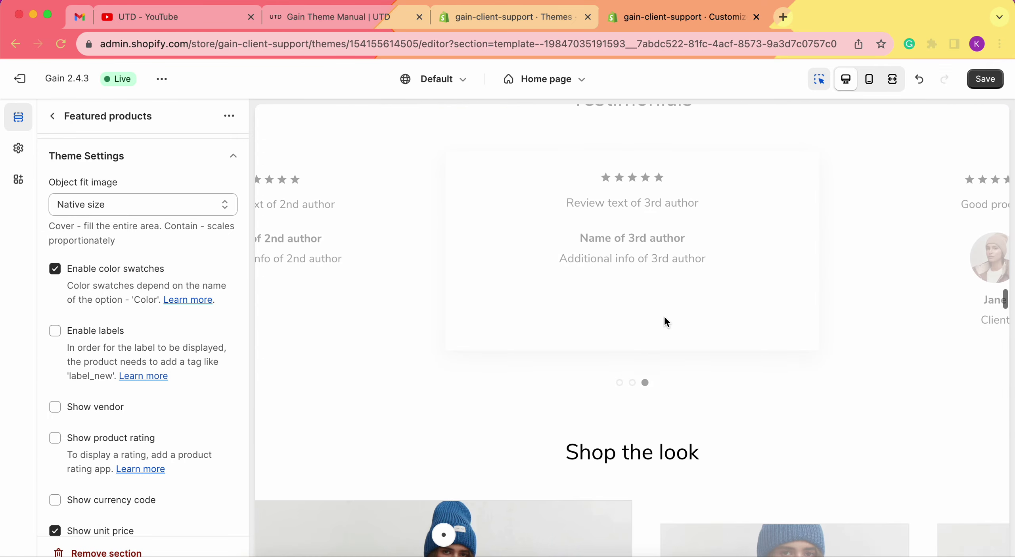
{"action": "scroll", "coordinate": [665, 316], "scroll_direction": "down", "scroll_amount": 5}
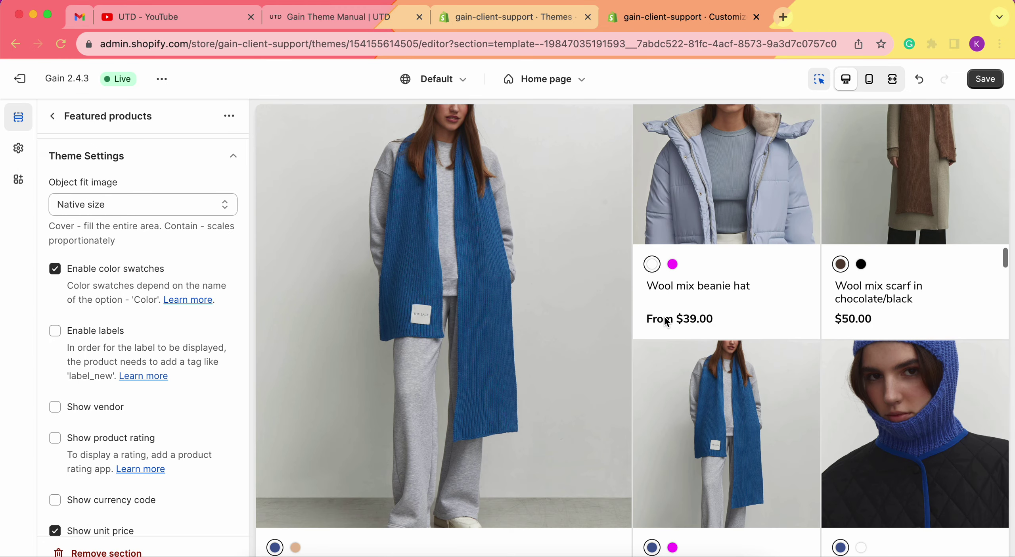
- Enable labels again in the theme settings and check the label badges on product cards across the home page
{"action": "left_click", "coordinate": [63, 333]}
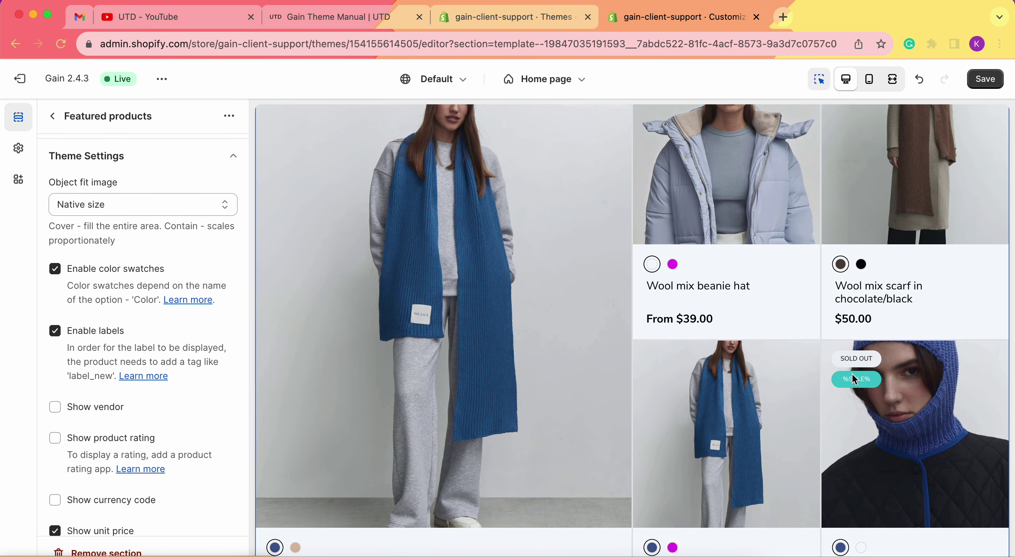
{"action": "scroll", "coordinate": [853, 369], "scroll_direction": "up", "scroll_amount": 2}
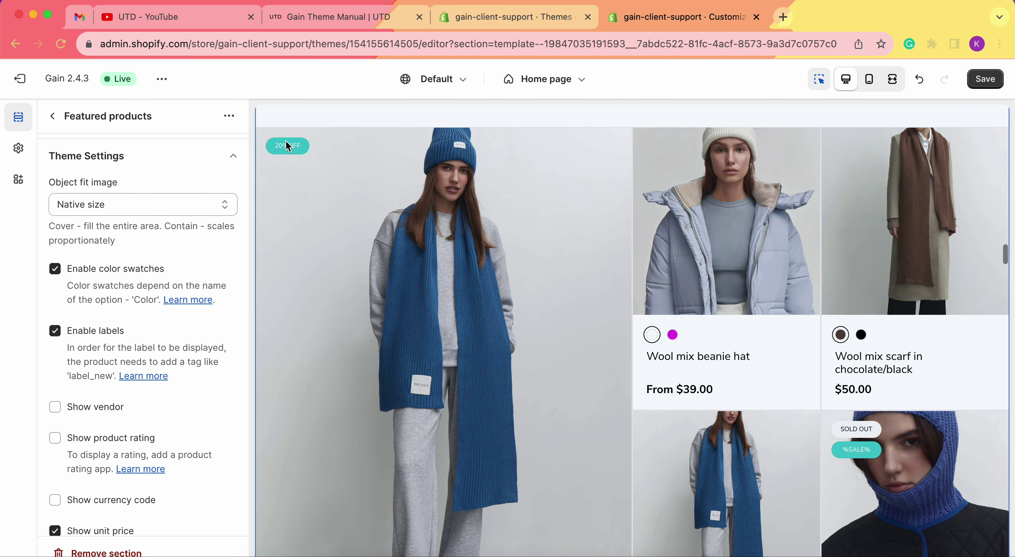
{"action": "scroll", "coordinate": [662, 292], "scroll_direction": "down", "scroll_amount": 15}
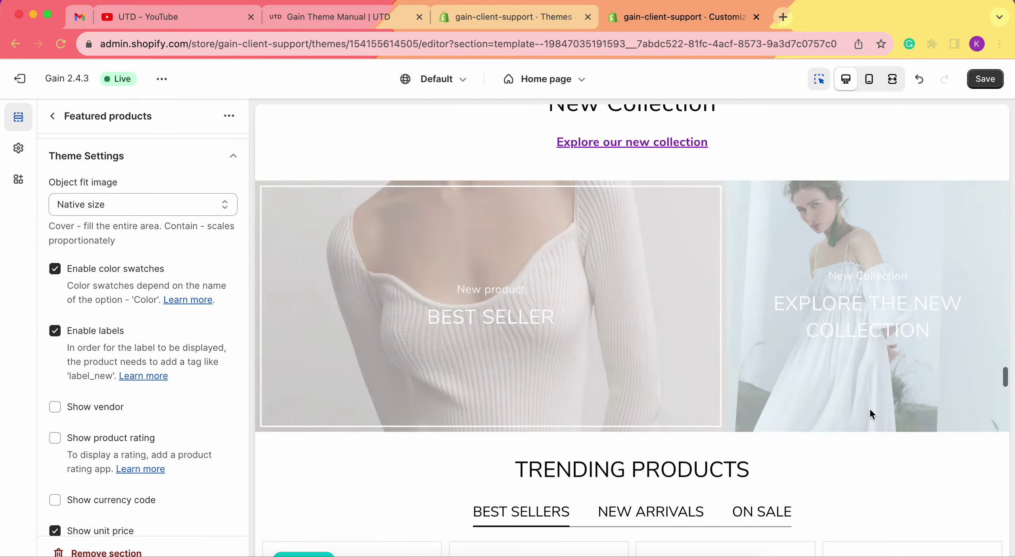
{"action": "scroll", "coordinate": [870, 409], "scroll_direction": "down", "scroll_amount": 20}
{"action": "scroll", "coordinate": [870, 409], "scroll_direction": "up", "scroll_amount": 7}
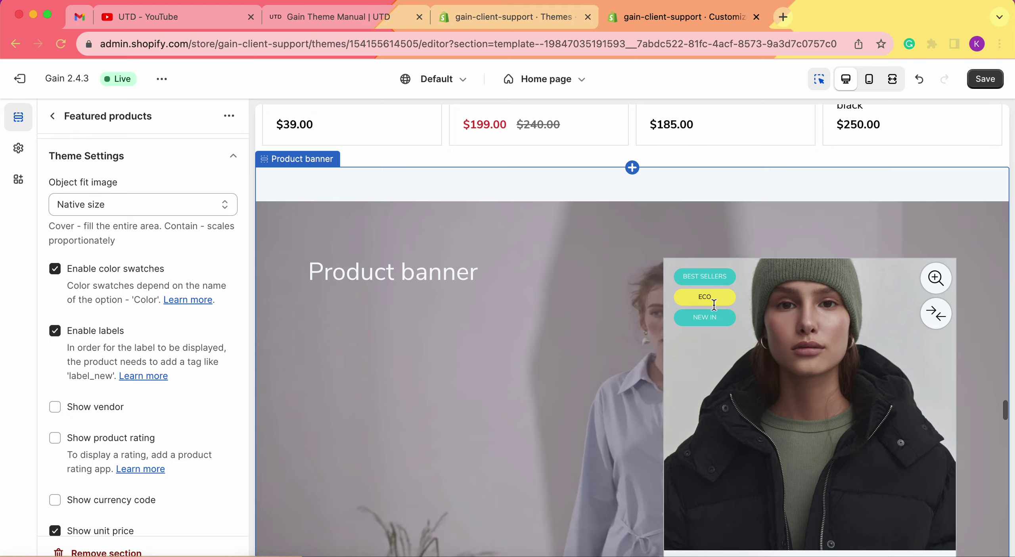
{"action": "scroll", "coordinate": [732, 372], "scroll_direction": "down", "scroll_amount": 20}
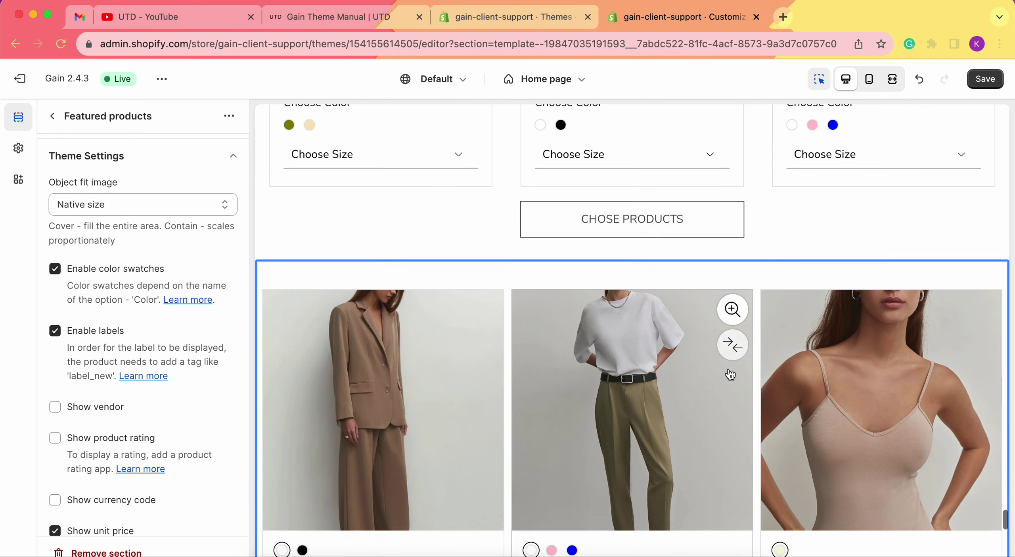
{"action": "scroll", "coordinate": [730, 374], "scroll_direction": "down", "scroll_amount": 2}
{"action": "scroll", "coordinate": [632, 355], "scroll_direction": "right", "scroll_amount": 8}
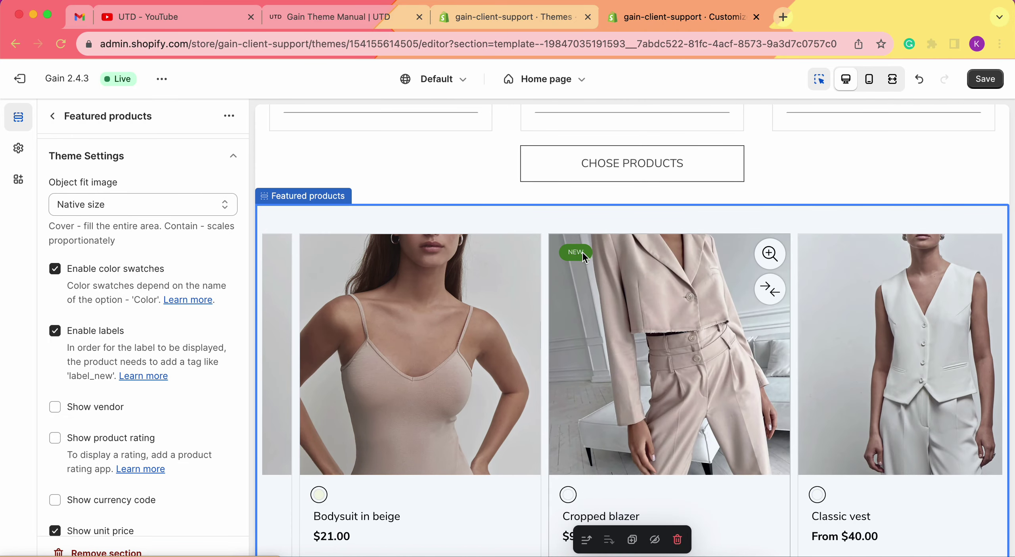
{"action": "scroll", "coordinate": [397, 301], "scroll_direction": "down", "scroll_amount": 2}
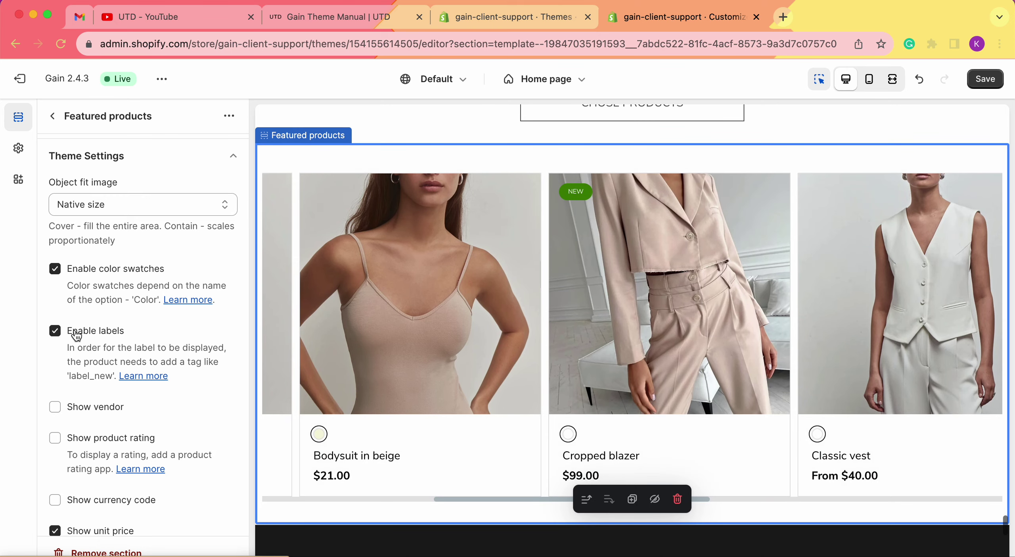
- Show the vendor on the Featured products cards, check it in the preview, and hide it again
{"action": "scroll", "coordinate": [77, 335], "scroll_direction": "down", "scroll_amount": 2}
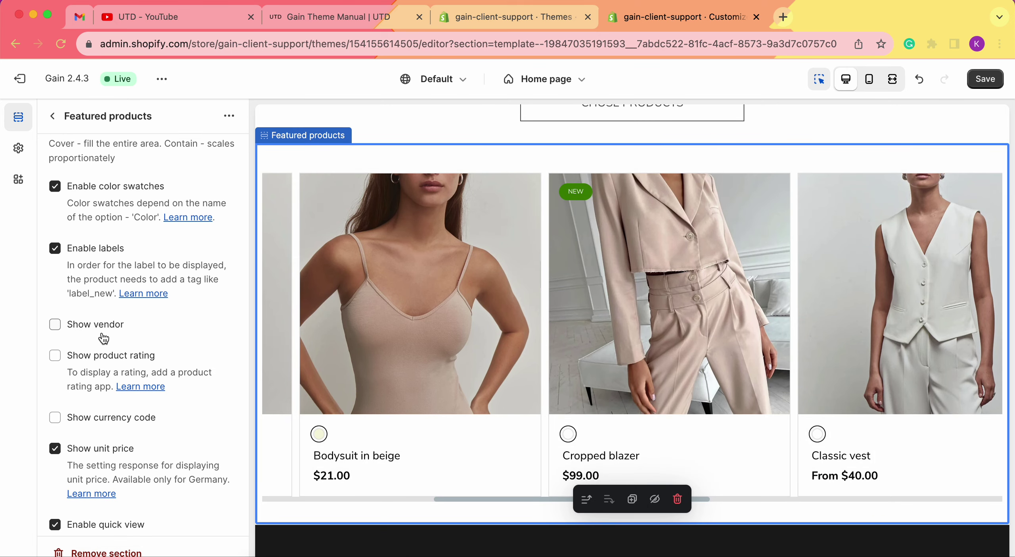
{"action": "mouse_move", "coordinate": [364, 382]}
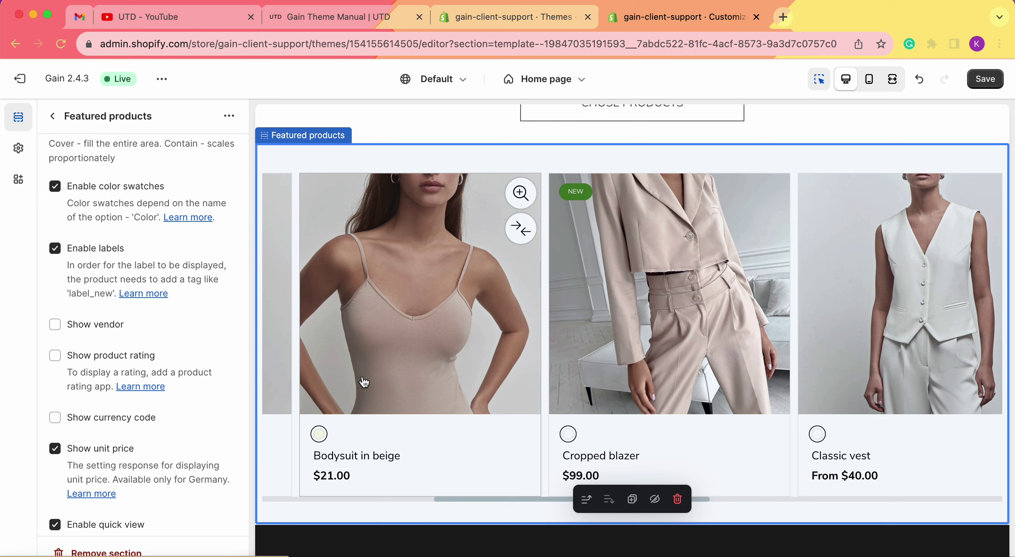
{"action": "left_click", "coordinate": [98, 326]}
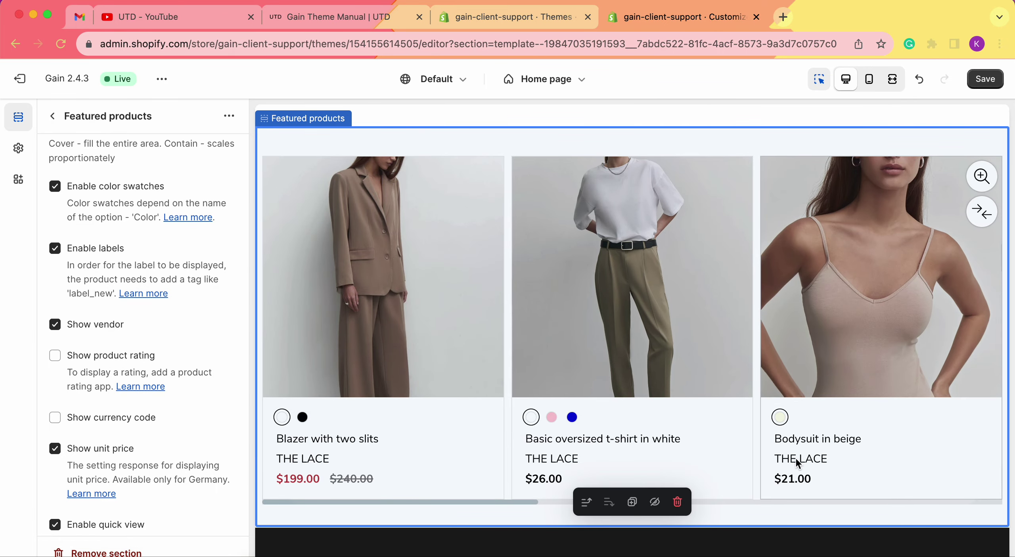
{"action": "left_click", "coordinate": [93, 324]}
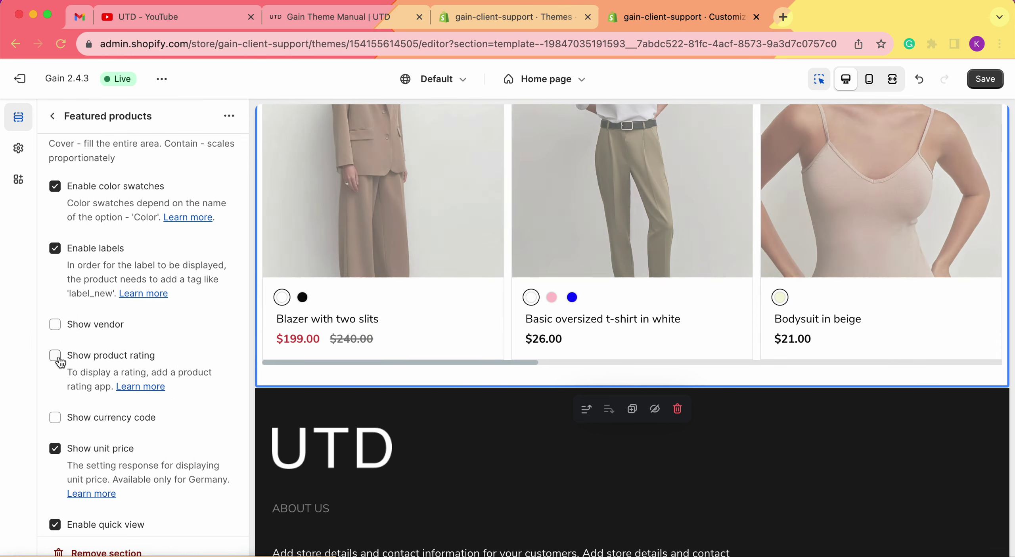
- Enable product ratings in the theme settings and check the cards in the Featured products and Products bundle sections for star ratings
{"action": "left_click", "coordinate": [60, 359]}
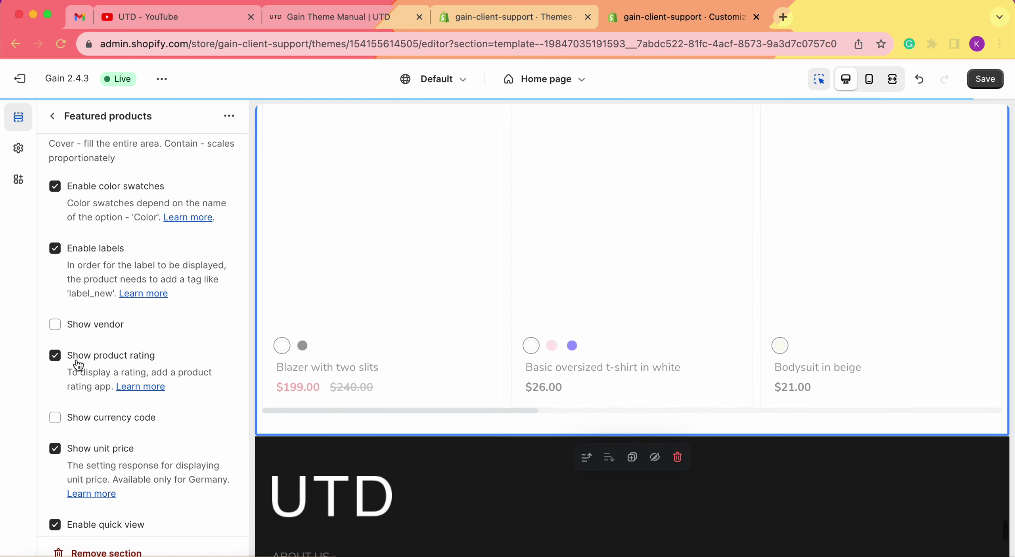
{"action": "scroll", "coordinate": [533, 303], "scroll_direction": "right", "scroll_amount": 15}
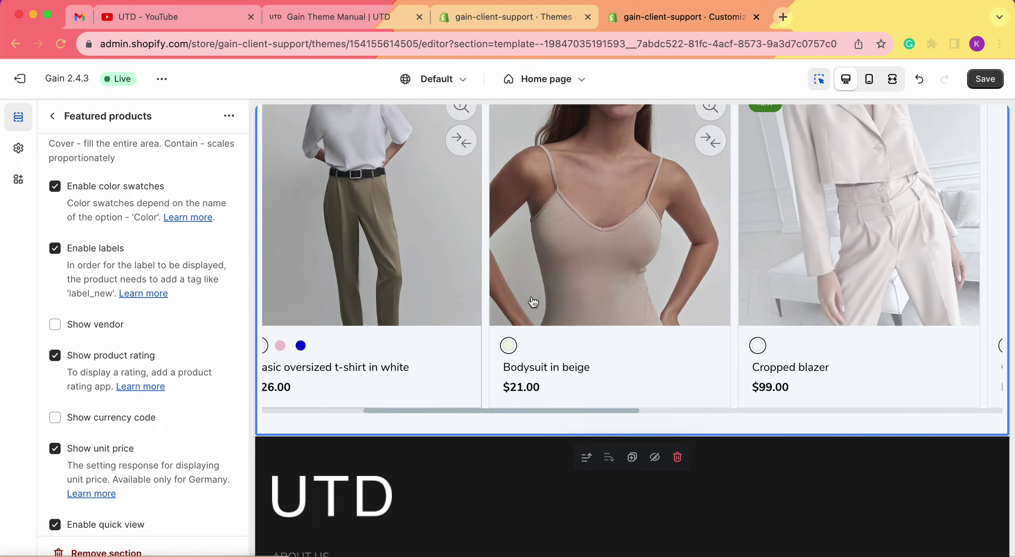
{"action": "scroll", "coordinate": [527, 303], "scroll_direction": "left", "scroll_amount": 15}
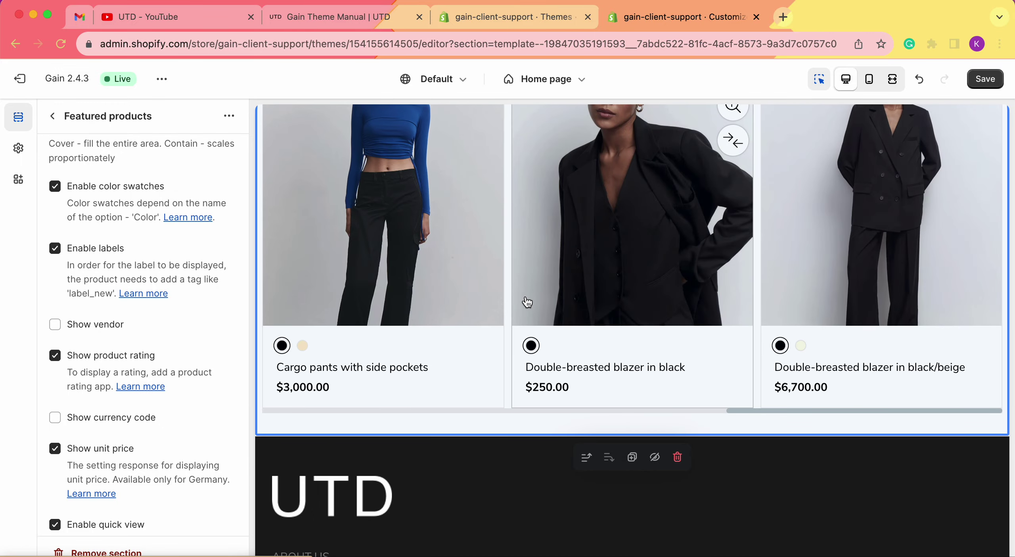
{"action": "scroll", "coordinate": [540, 302], "scroll_direction": "up", "scroll_amount": 20}
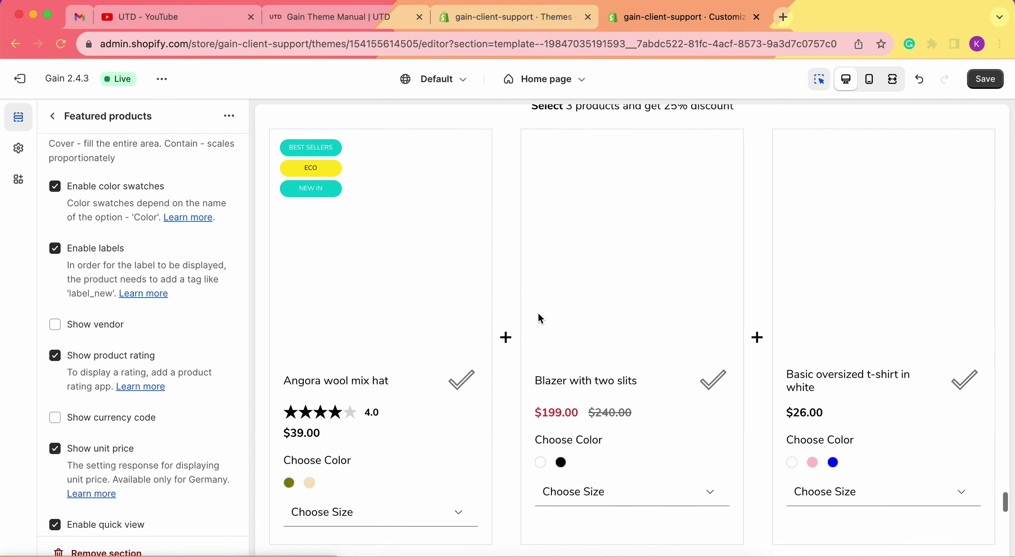
{"action": "scroll", "coordinate": [539, 314], "scroll_direction": "down", "scroll_amount": 5}
{"action": "scroll", "coordinate": [538, 311], "scroll_direction": "down", "scroll_amount": 5}
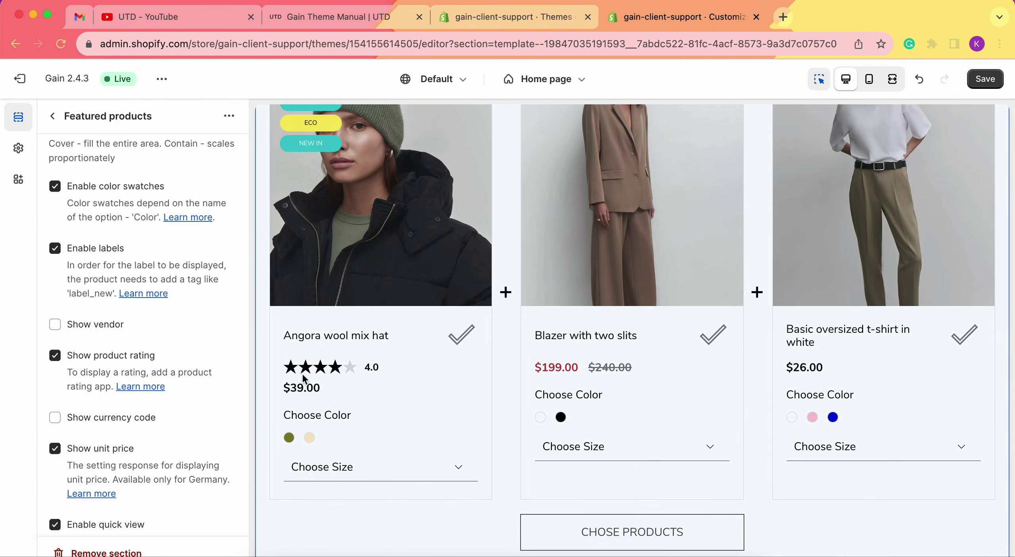
{"action": "scroll", "coordinate": [345, 376], "scroll_direction": "up", "scroll_amount": 3}
{"action": "scroll", "coordinate": [459, 344], "scroll_direction": "down", "scroll_amount": 3}
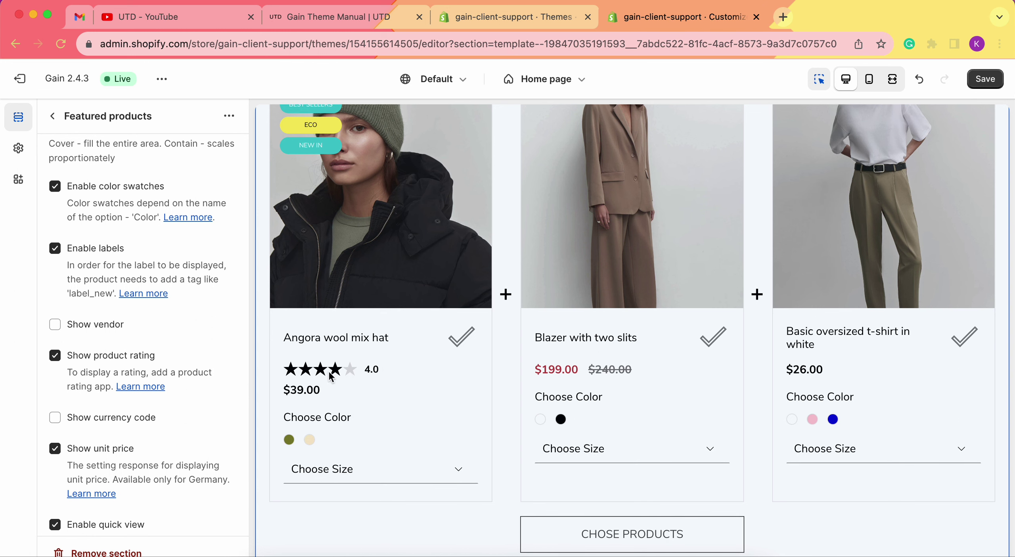
- Disable product ratings again and check the product cards in the bundle and Featured products sections
{"action": "left_click", "coordinate": [55, 355]}
{"action": "scroll", "coordinate": [474, 340], "scroll_direction": "down", "scroll_amount": 6}
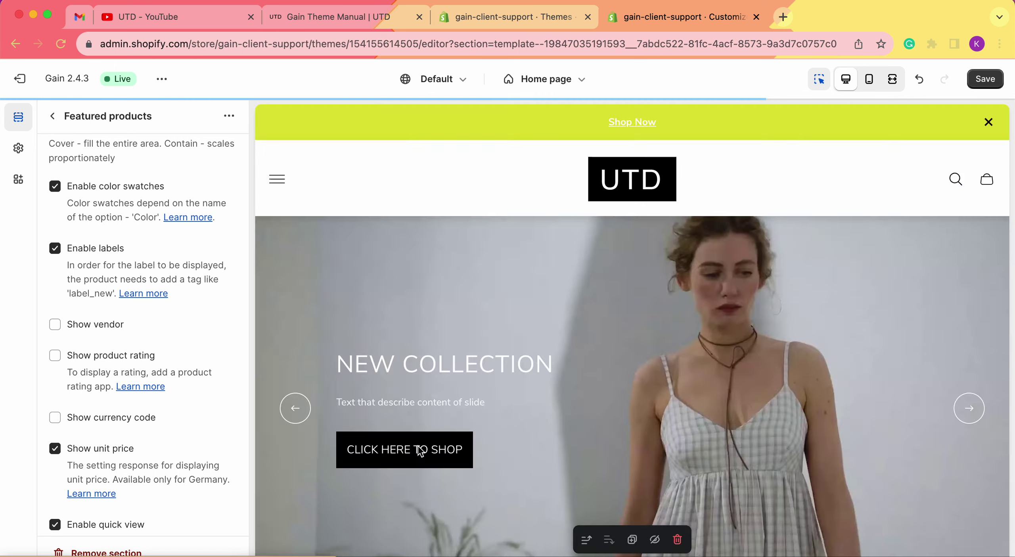
{"action": "scroll", "coordinate": [417, 444], "scroll_direction": "up", "scroll_amount": 5}
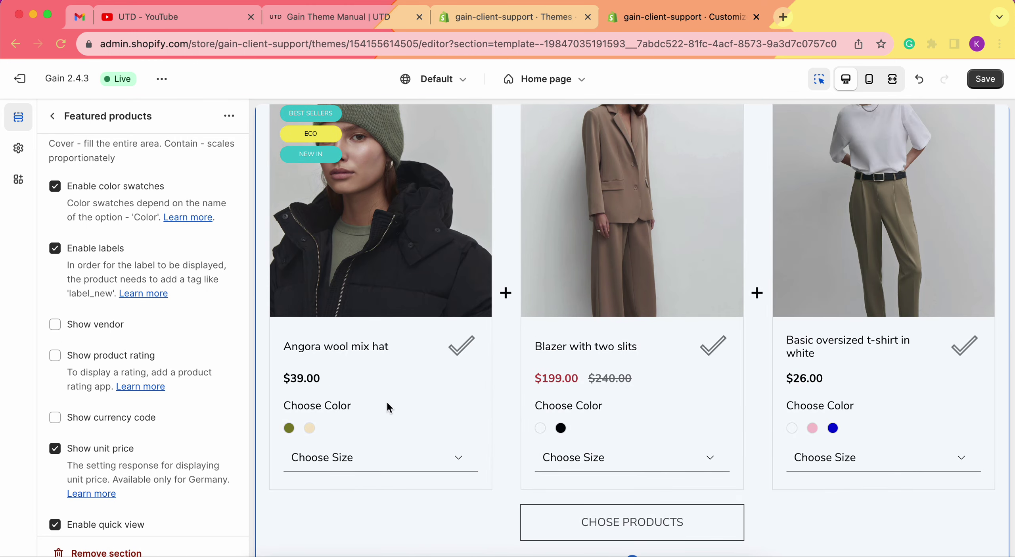
{"action": "scroll", "coordinate": [387, 406], "scroll_direction": "down", "scroll_amount": 10}
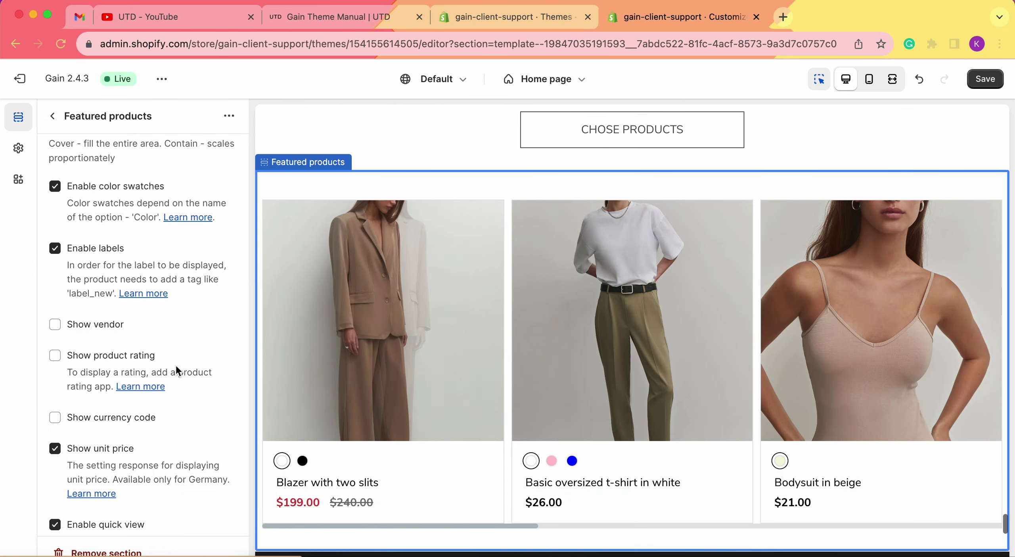
- Show the currency code on the product card prices, check it in the preview, and hide it again
{"action": "scroll", "coordinate": [178, 371], "scroll_direction": "down", "scroll_amount": 3}
{"action": "scroll", "coordinate": [533, 453], "scroll_direction": "down", "scroll_amount": 2}
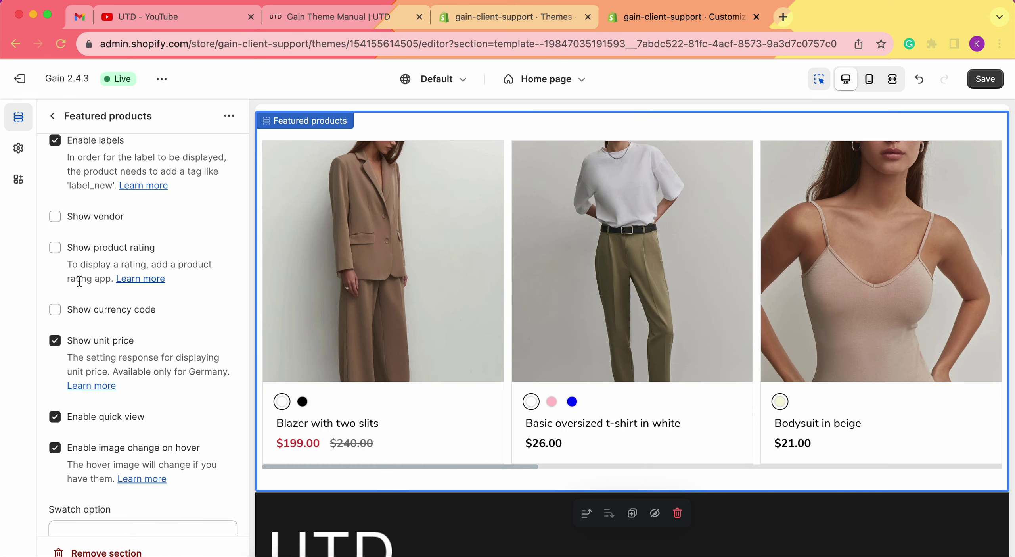
{"action": "left_click", "coordinate": [106, 311]}
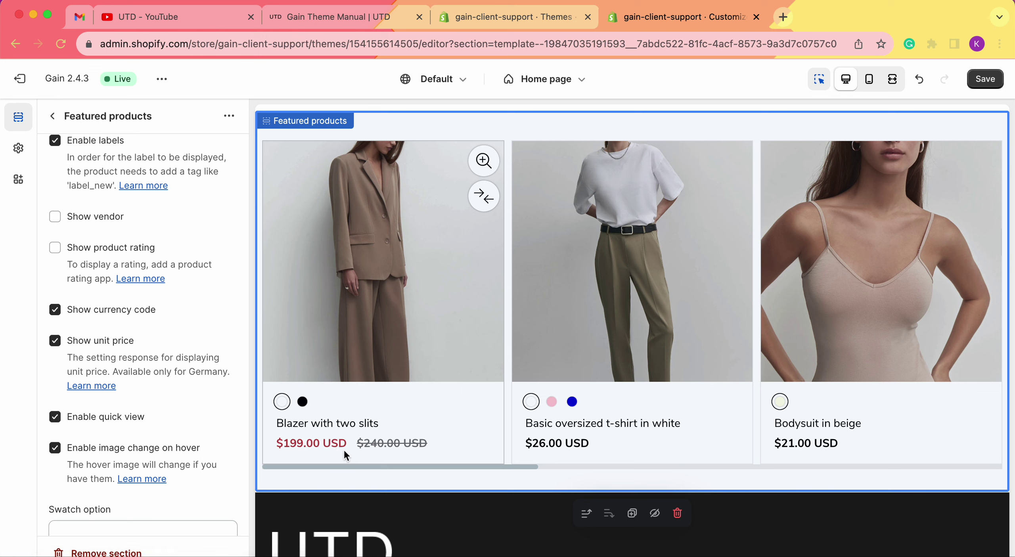
{"action": "left_click", "coordinate": [84, 314]}
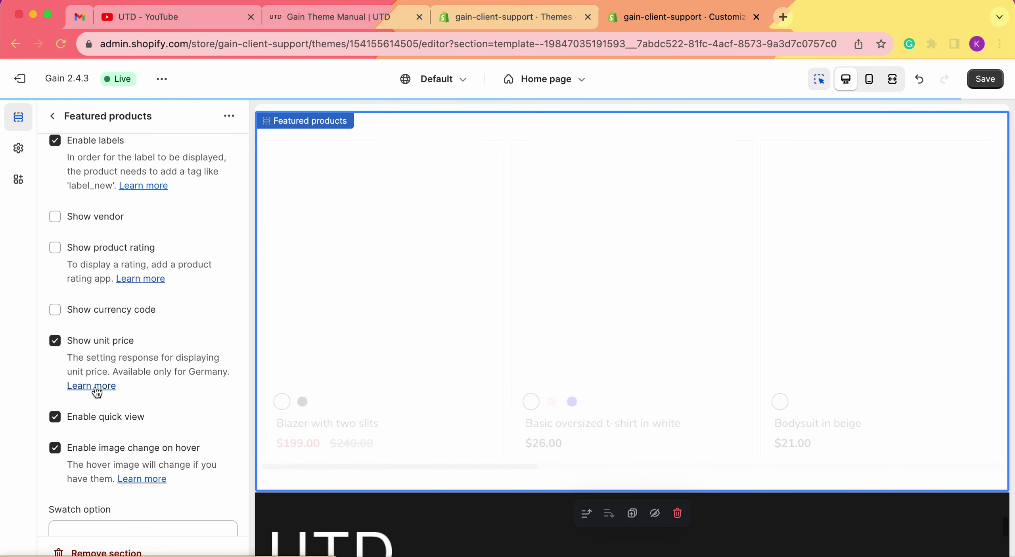
- Examine the quick view of the Blazer with two slits in the full-width preview, close it, and return to the desktop preview
{"action": "scroll", "coordinate": [105, 390], "scroll_direction": "down", "scroll_amount": 1}
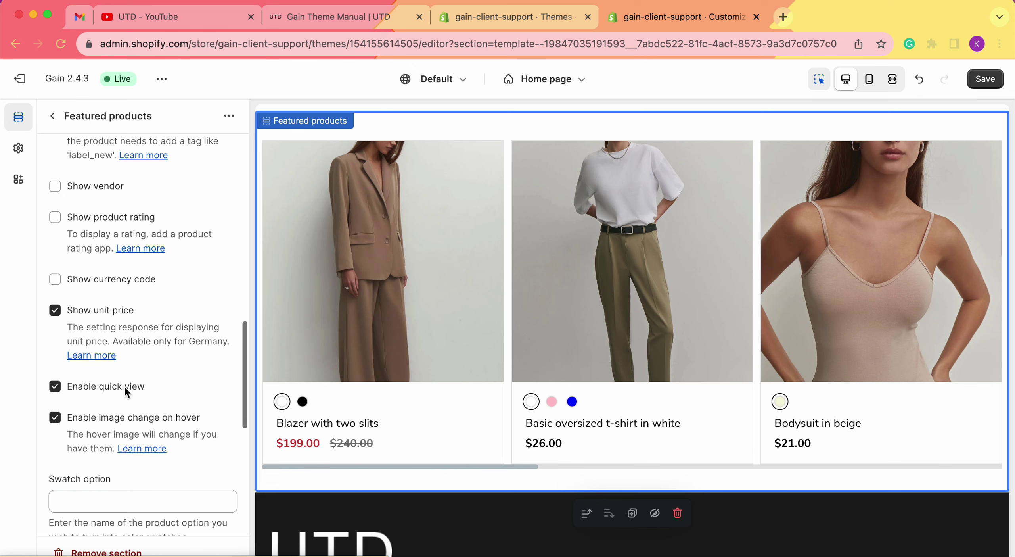
{"action": "mouse_move", "coordinate": [385, 315]}
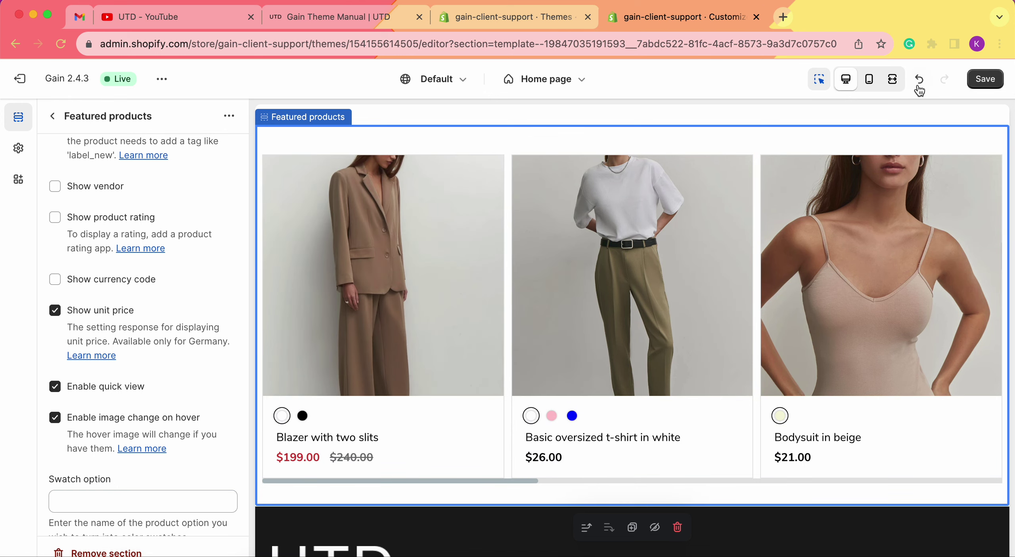
{"action": "left_click", "coordinate": [893, 79]}
{"action": "scroll", "coordinate": [302, 193], "scroll_direction": "up", "scroll_amount": 3}
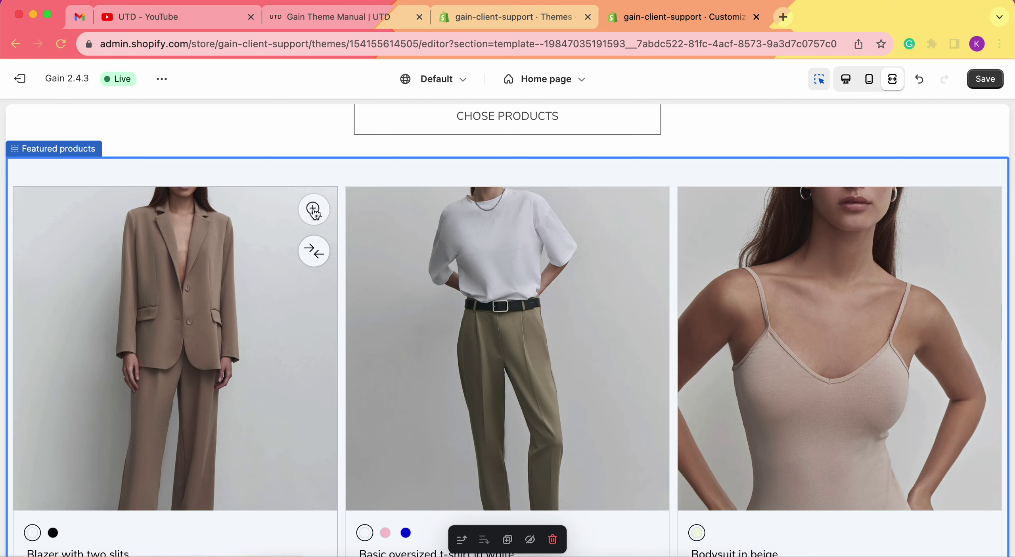
{"action": "left_click", "coordinate": [316, 215]}
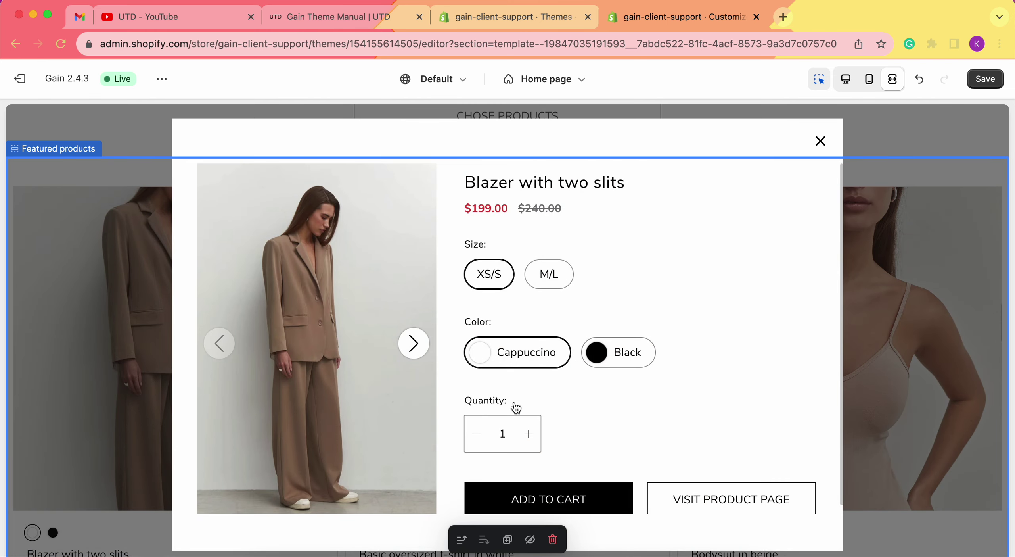
{"action": "scroll", "coordinate": [675, 291], "scroll_direction": "down", "scroll_amount": 1}
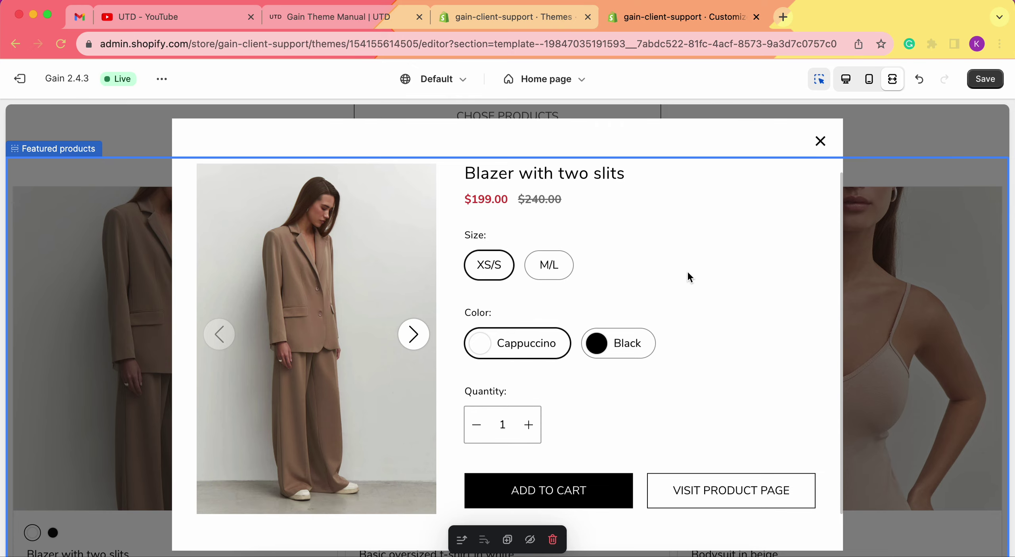
{"action": "left_click", "coordinate": [821, 141]}
{"action": "left_click", "coordinate": [847, 79]}
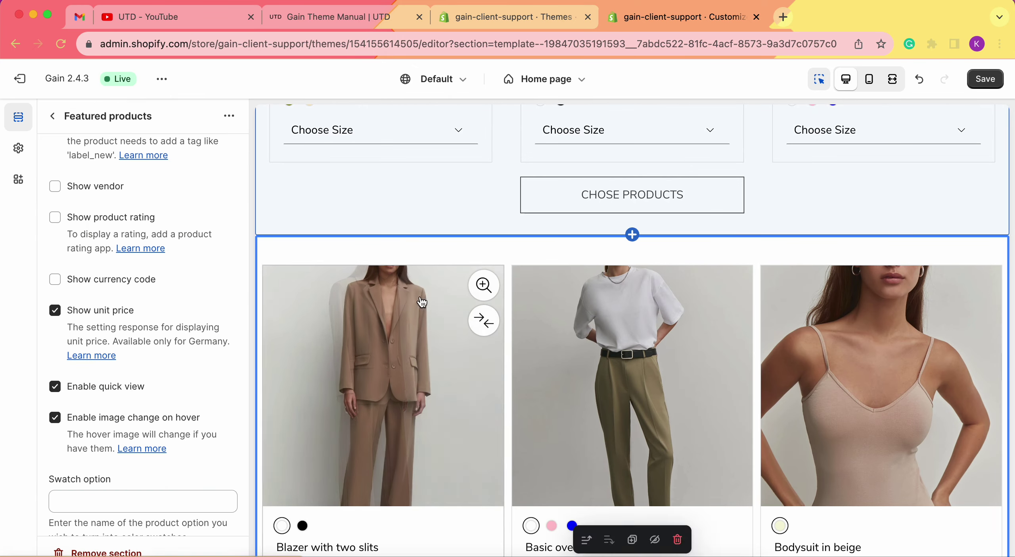
{"action": "scroll", "coordinate": [422, 301], "scroll_direction": "down", "scroll_amount": 1}
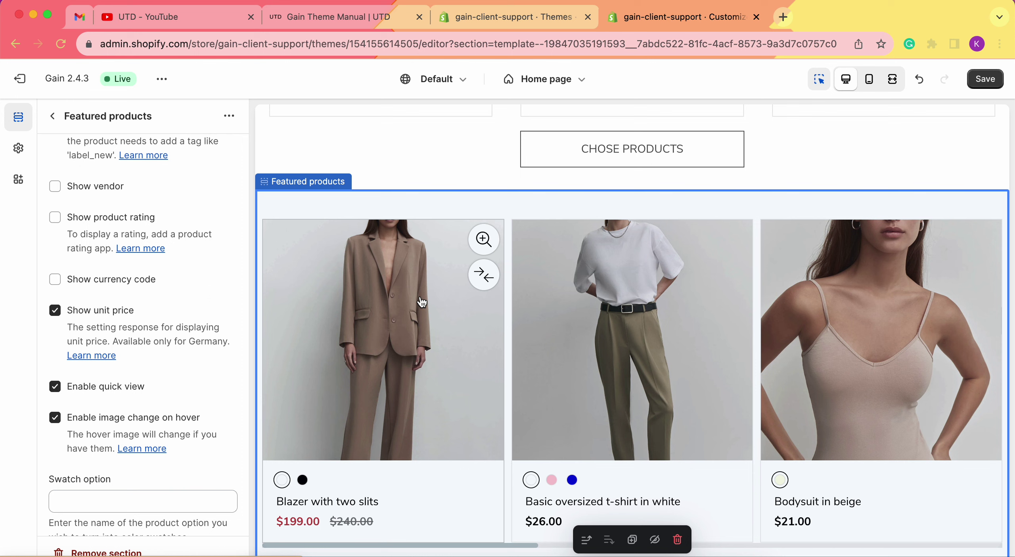
- Disable quick view, check the icons on the blazer's product card, and enable quick view again
{"action": "left_click", "coordinate": [100, 388]}
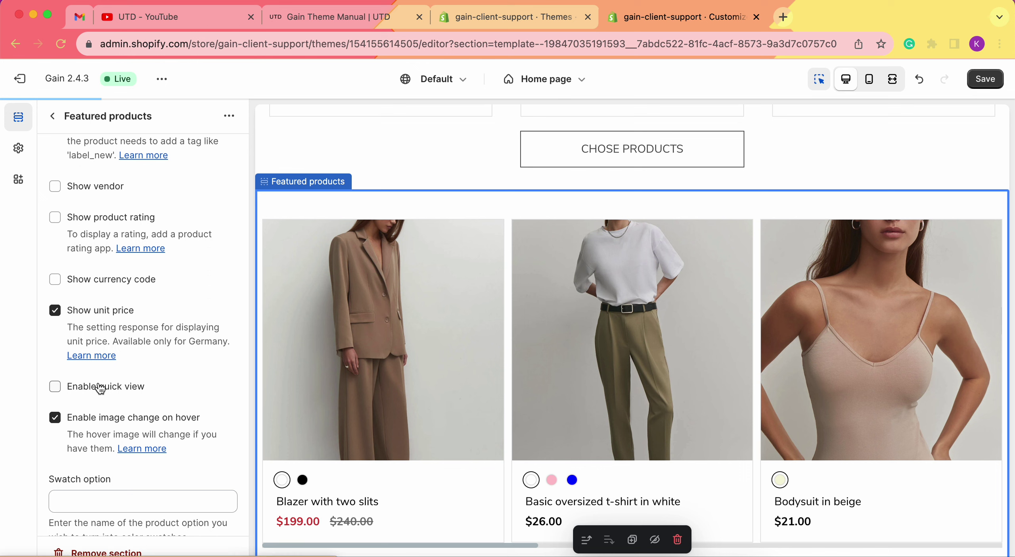
{"action": "mouse_move", "coordinate": [362, 379]}
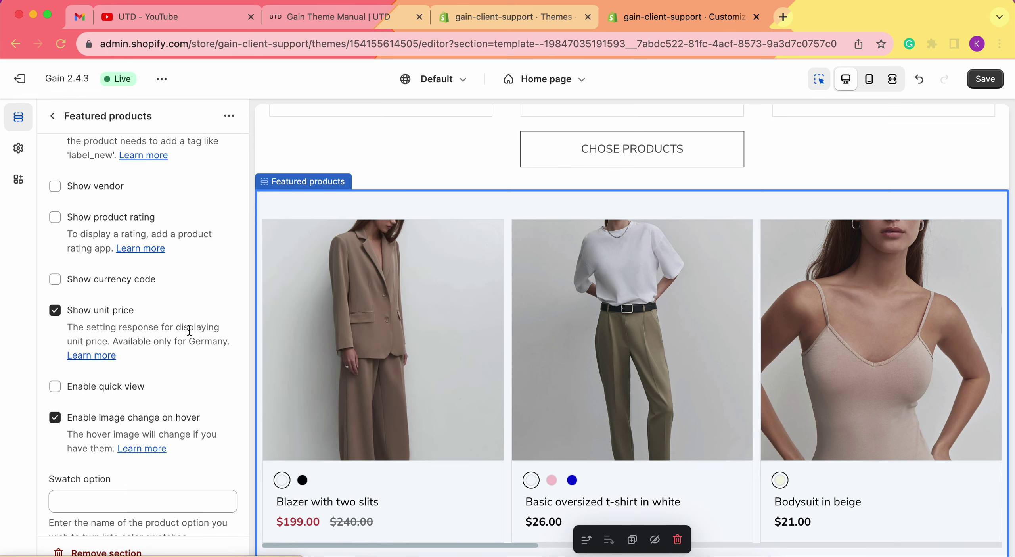
{"action": "left_click", "coordinate": [88, 393]}
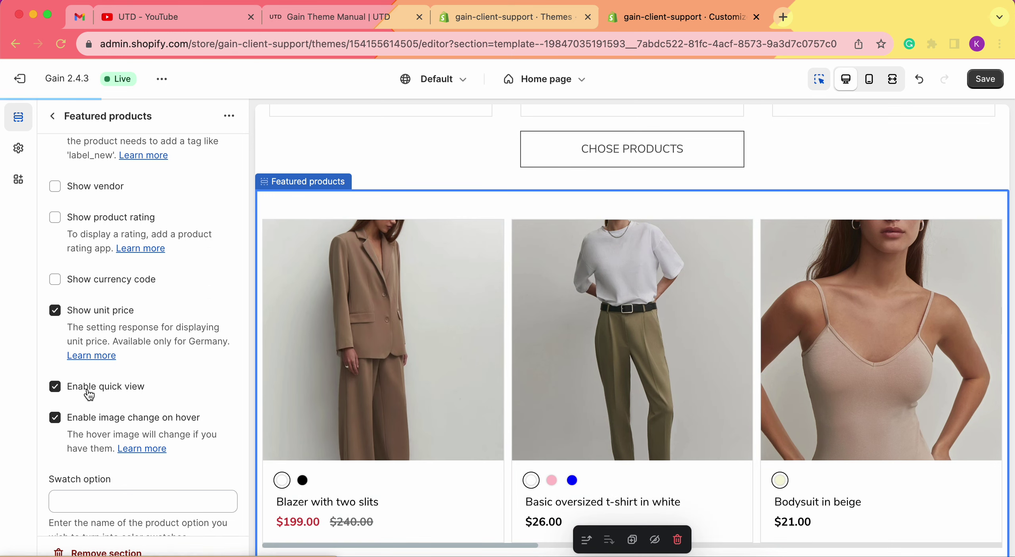
- Turn off image change on hover, check the blazer card's hover behavior, and turn the setting on again
{"action": "scroll", "coordinate": [130, 459], "scroll_direction": "down", "scroll_amount": 1}
{"action": "scroll", "coordinate": [119, 444], "scroll_direction": "down", "scroll_amount": 1}
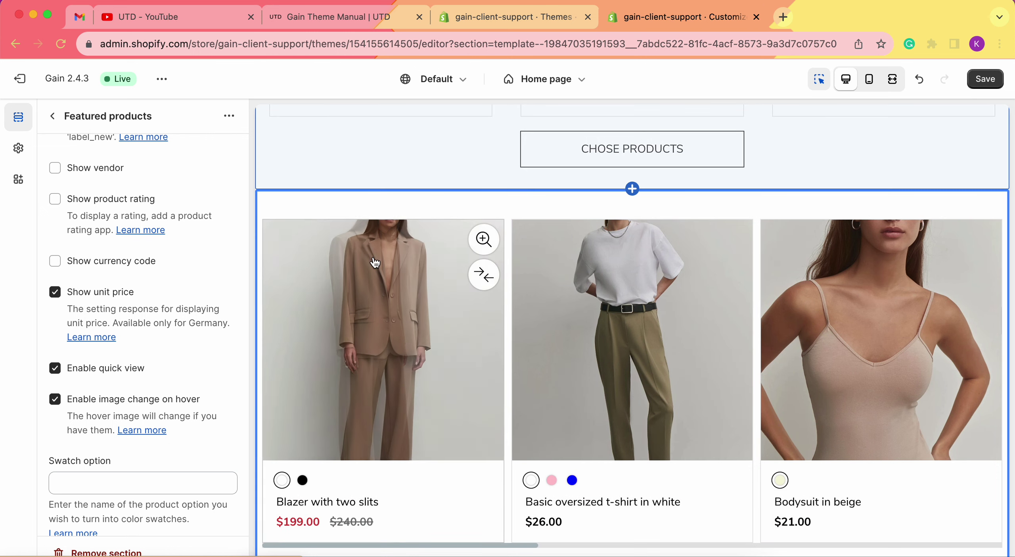
{"action": "left_click", "coordinate": [62, 401]}
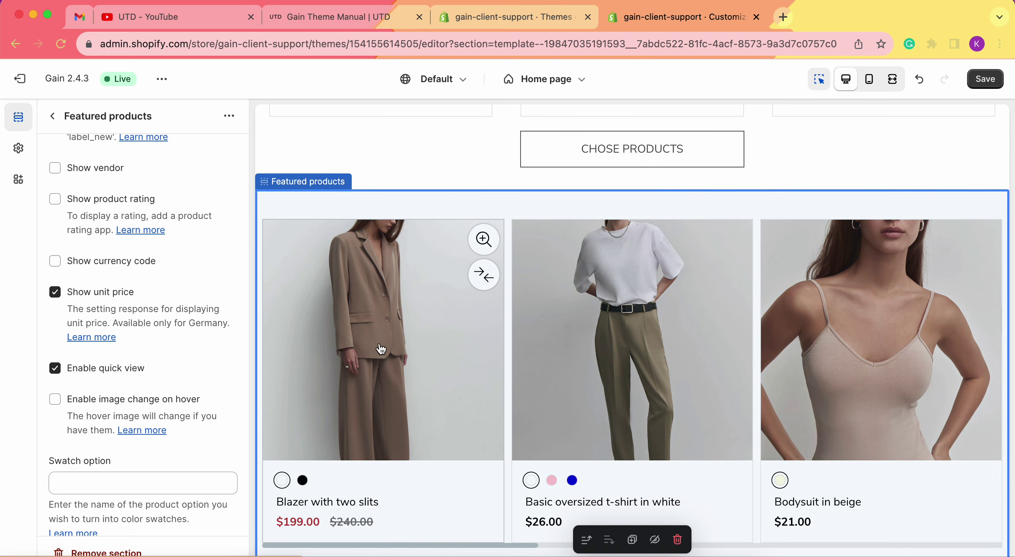
{"action": "left_click", "coordinate": [57, 404]}
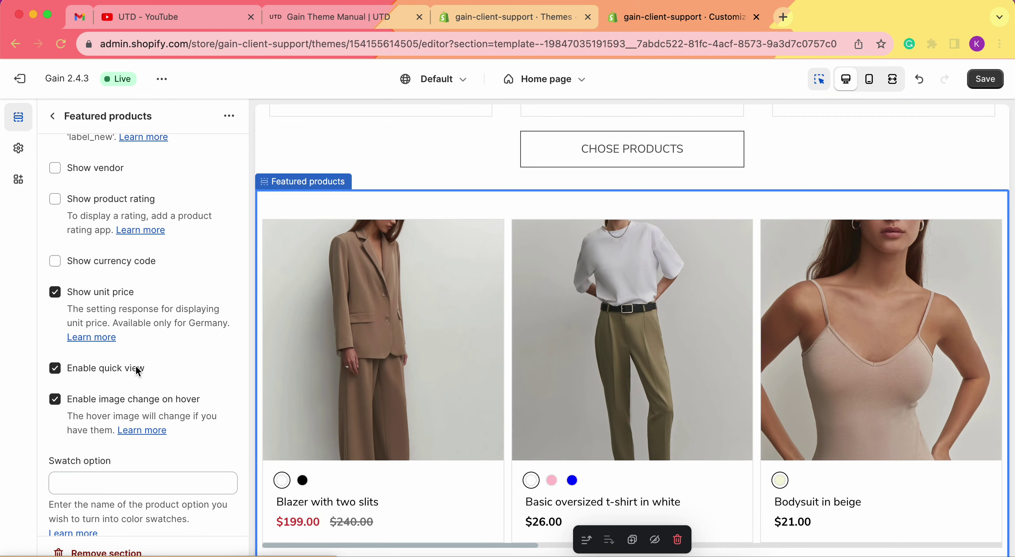
{"action": "mouse_move", "coordinate": [365, 339]}
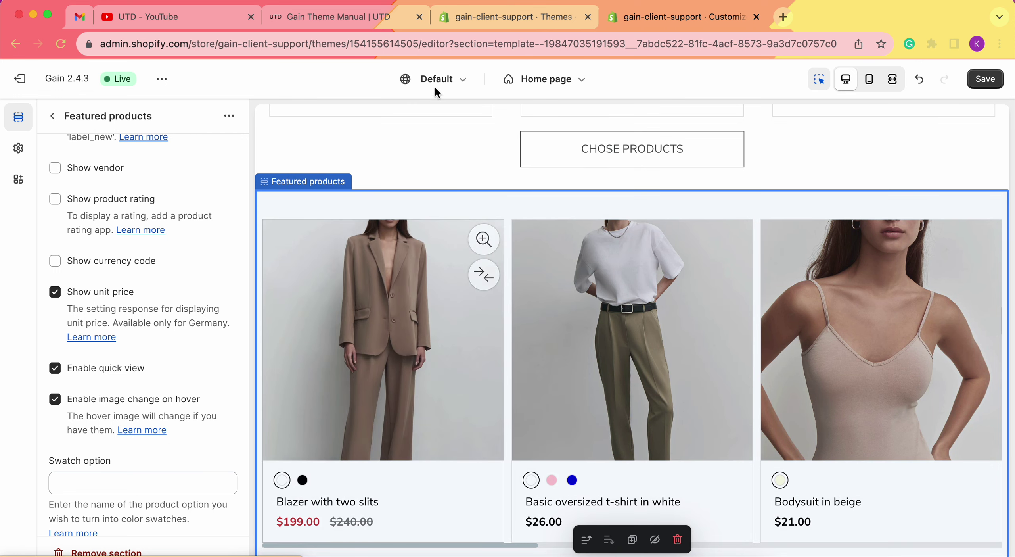
- Examine the Swatch option setting against the color swatches on the Blazer with two slits card, leaving the option name empty
{"action": "scroll", "coordinate": [104, 363], "scroll_direction": "down", "scroll_amount": 5}
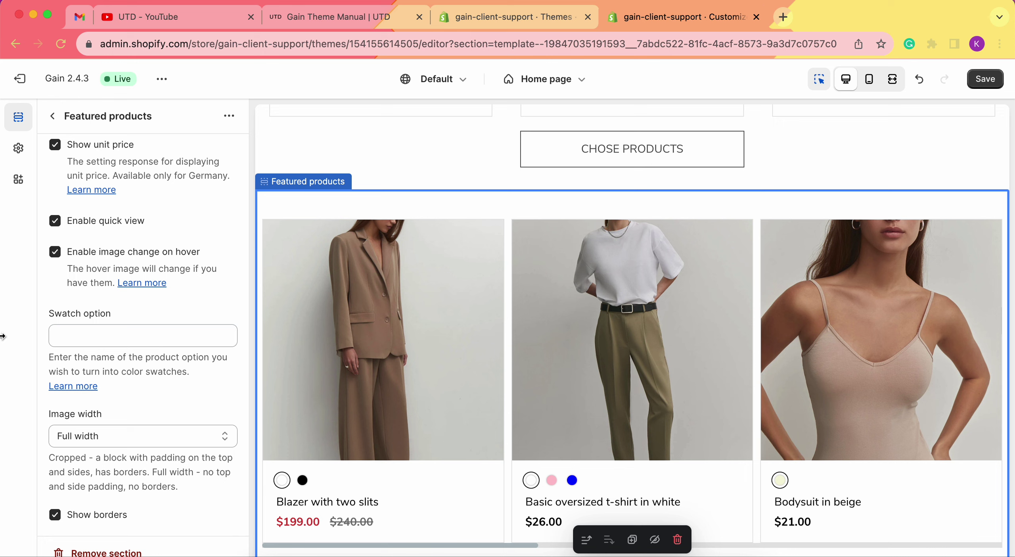
{"action": "scroll", "coordinate": [135, 428], "scroll_direction": "down", "scroll_amount": 1}
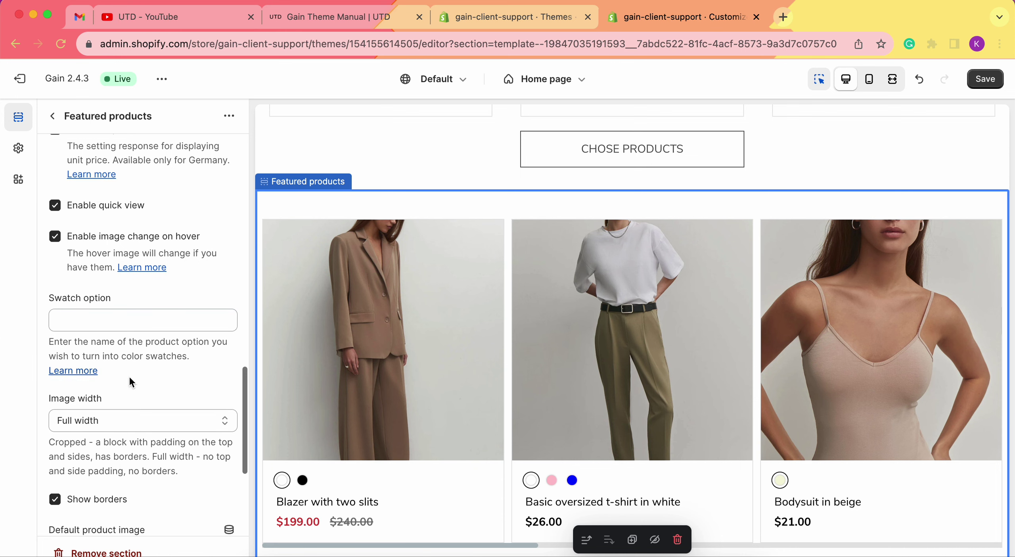
{"action": "scroll", "coordinate": [292, 415], "scroll_direction": "down", "scroll_amount": 2}
{"action": "left_click", "coordinate": [301, 406]}
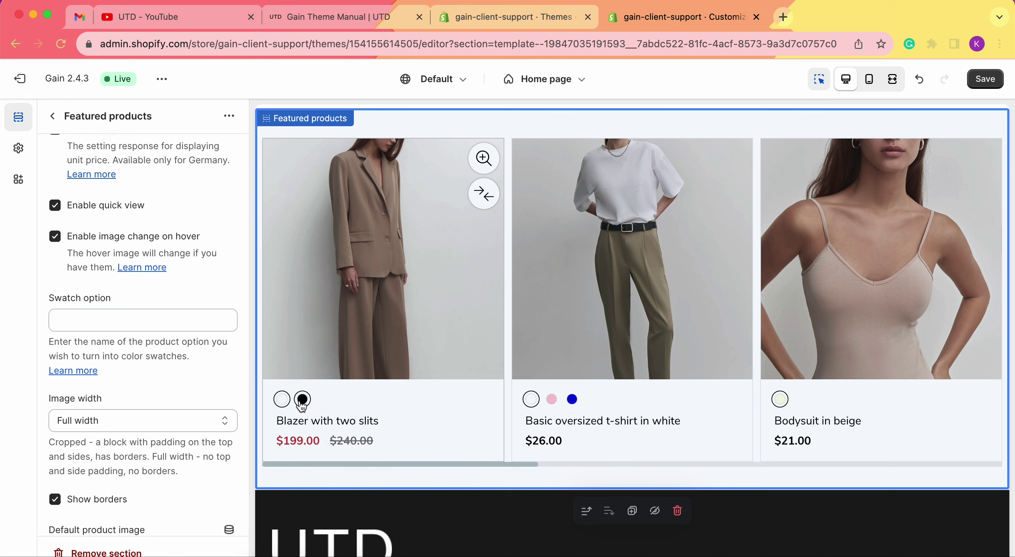
{"action": "left_click", "coordinate": [95, 320]}
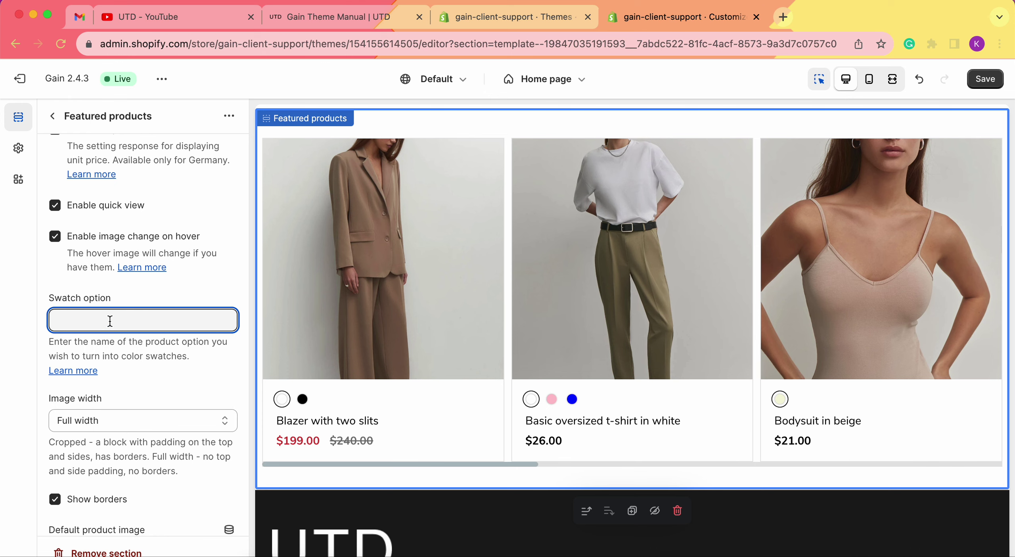
{"action": "scroll", "coordinate": [110, 321], "scroll_direction": "down", "scroll_amount": 2}
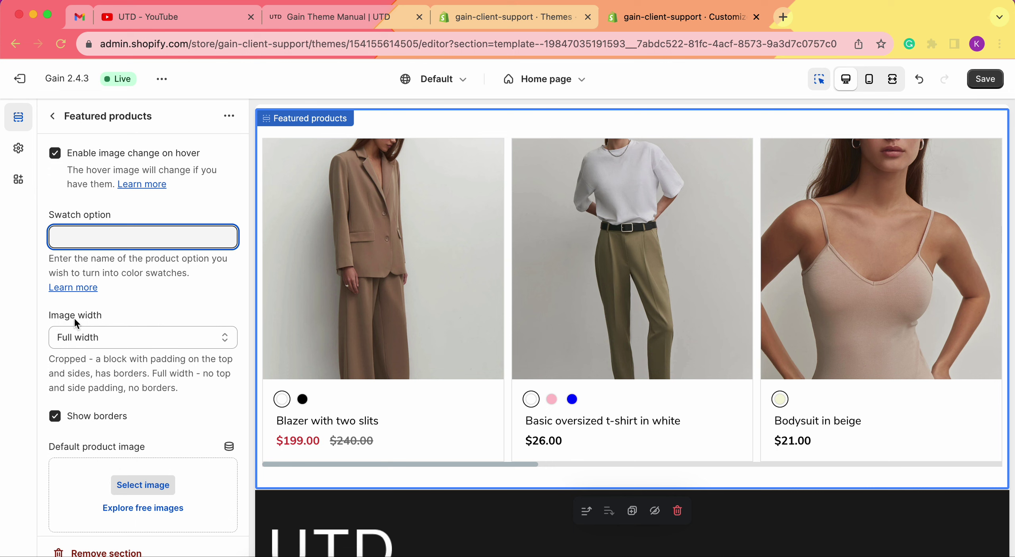
- Switch the product card image width to Cropped, check the cards in the preview, and set it back to Full width
{"action": "left_click", "coordinate": [150, 337]}
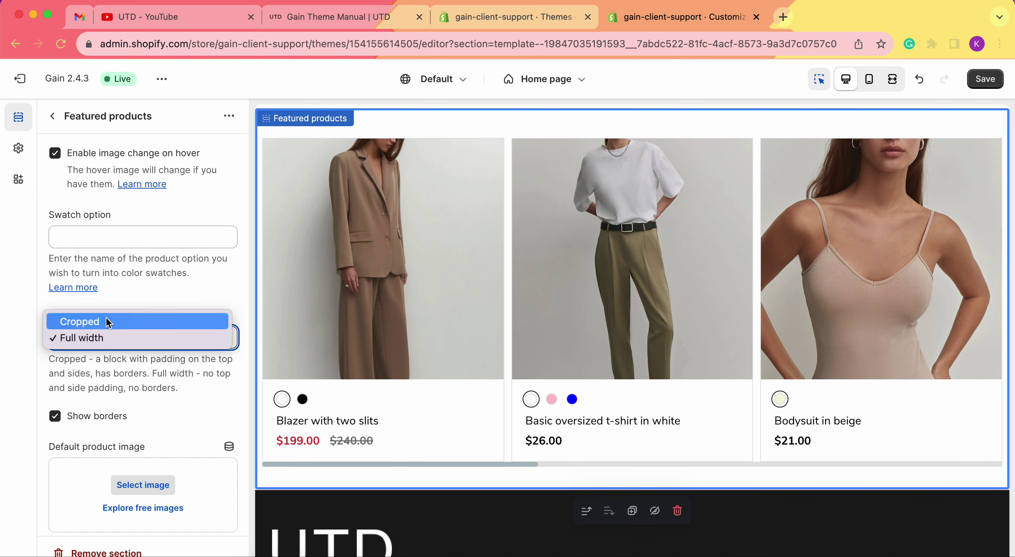
{"action": "left_click", "coordinate": [108, 323]}
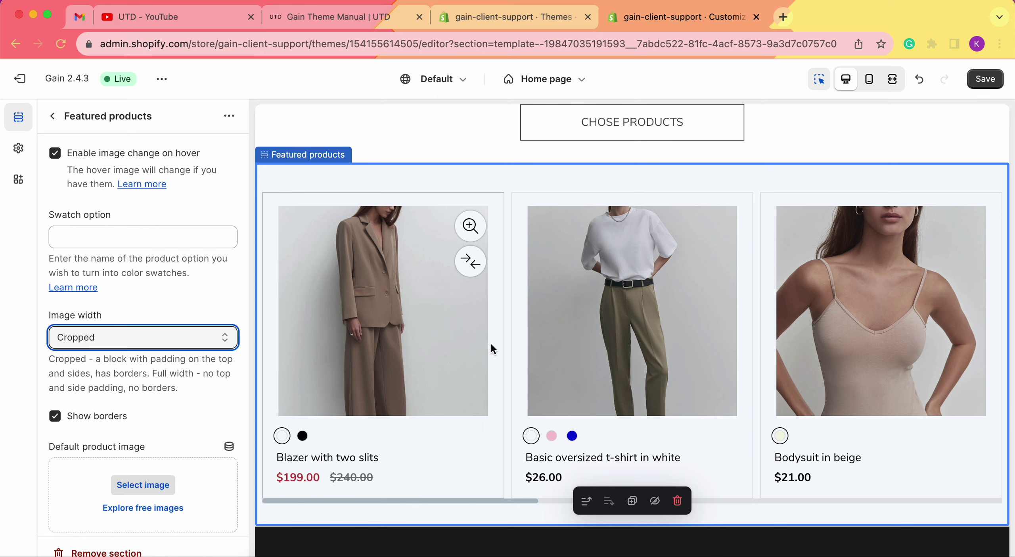
{"action": "left_click", "coordinate": [84, 346]}
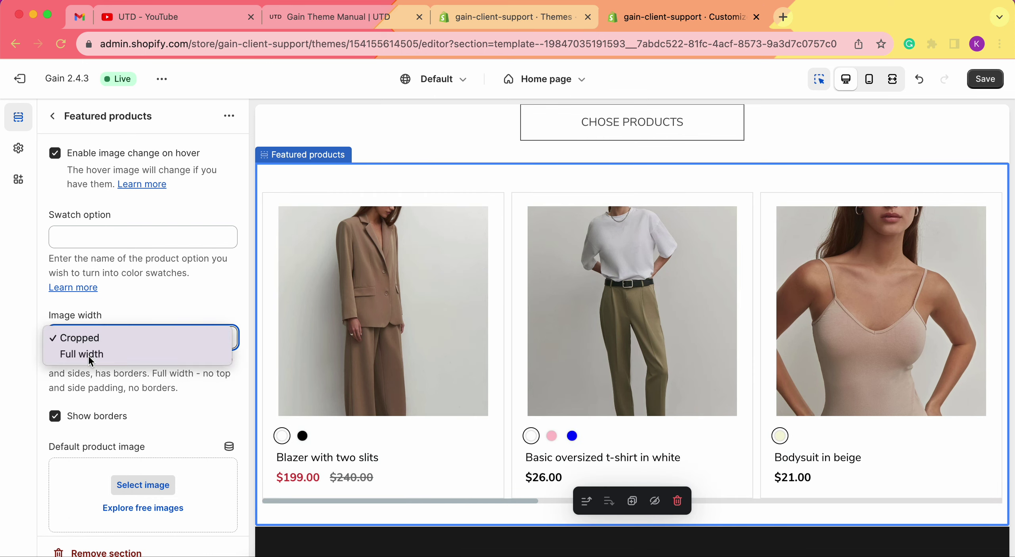
{"action": "left_click", "coordinate": [89, 355]}
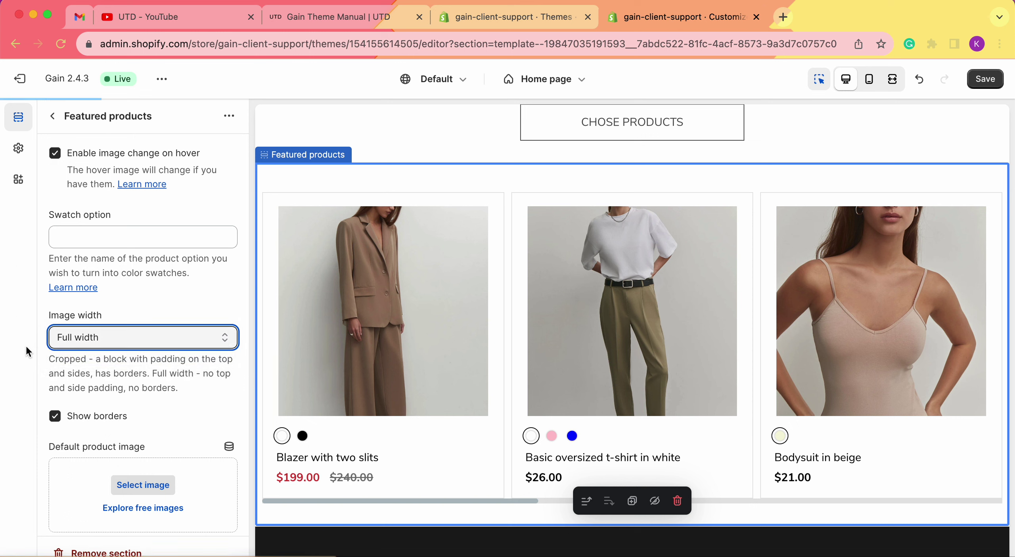
{"action": "left_click", "coordinate": [14, 336]}
{"action": "scroll", "coordinate": [143, 371], "scroll_direction": "down", "scroll_amount": 1}
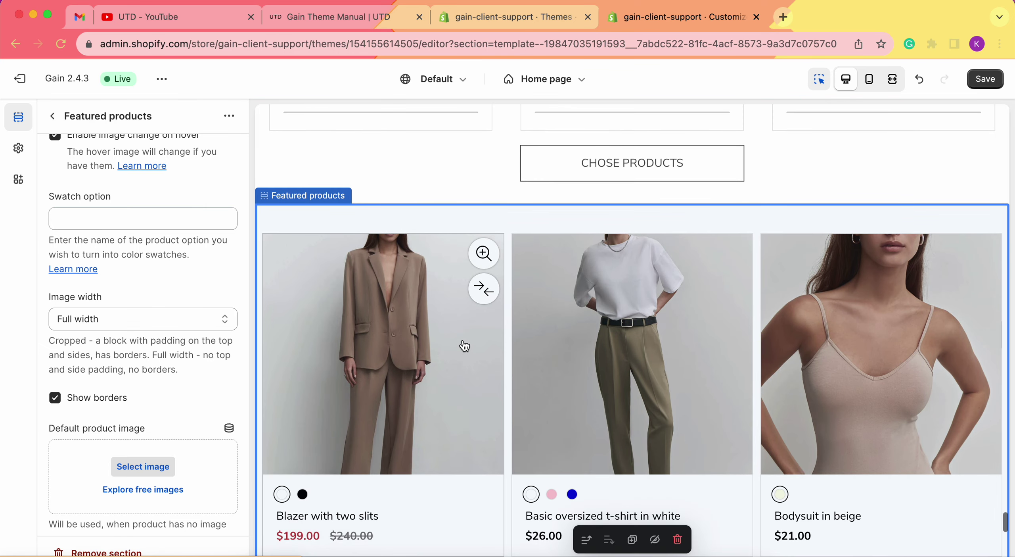
- Turn off the product card borders, check the cards without them, and turn Show borders on again
{"action": "scroll", "coordinate": [154, 340], "scroll_direction": "down", "scroll_amount": 2}
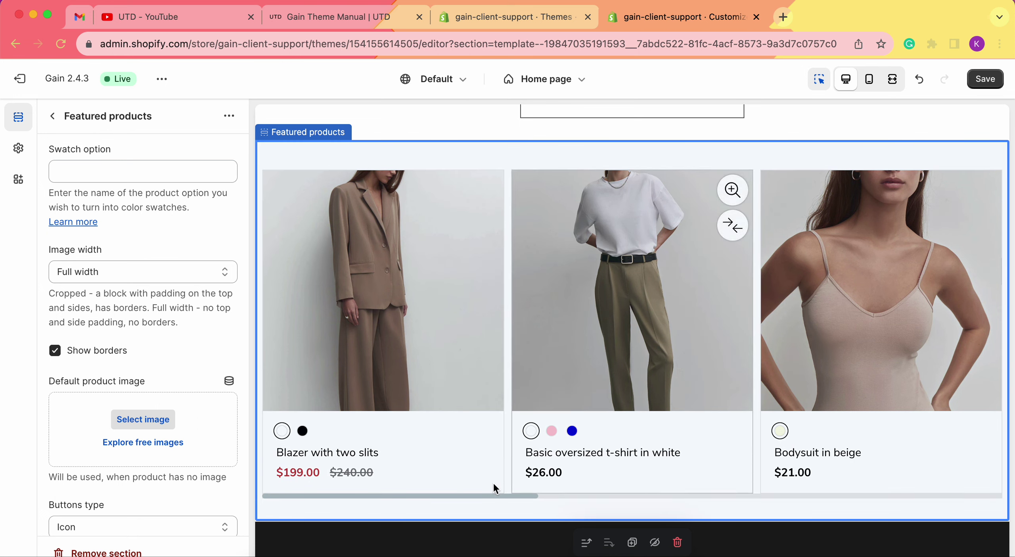
{"action": "left_click", "coordinate": [60, 349]}
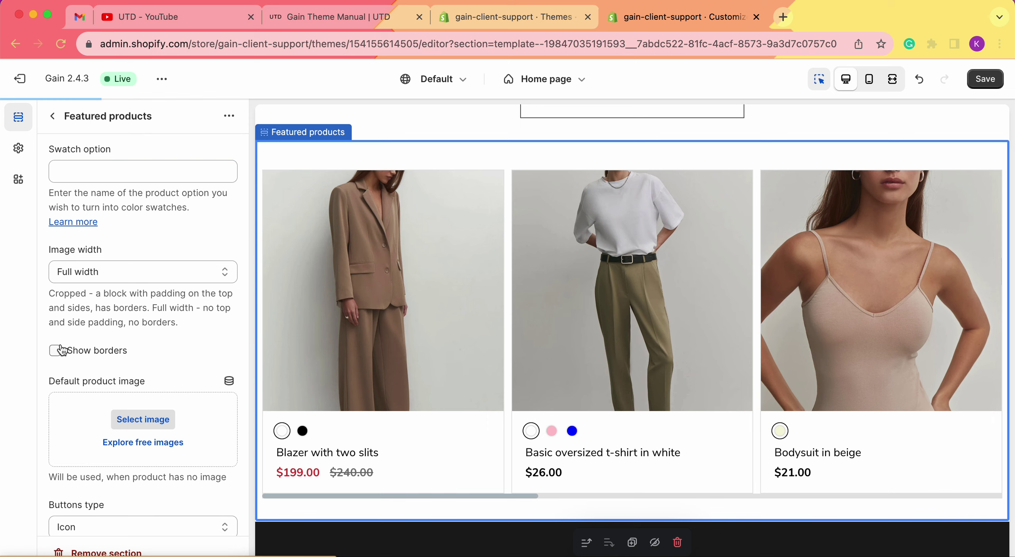
{"action": "scroll", "coordinate": [177, 354], "scroll_direction": "down", "scroll_amount": 3}
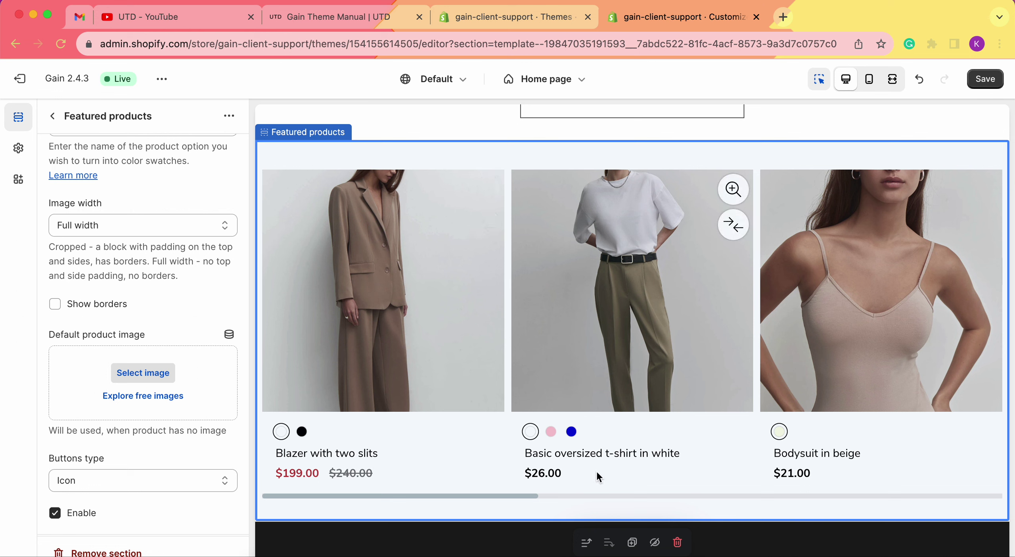
{"action": "left_click", "coordinate": [89, 307]}
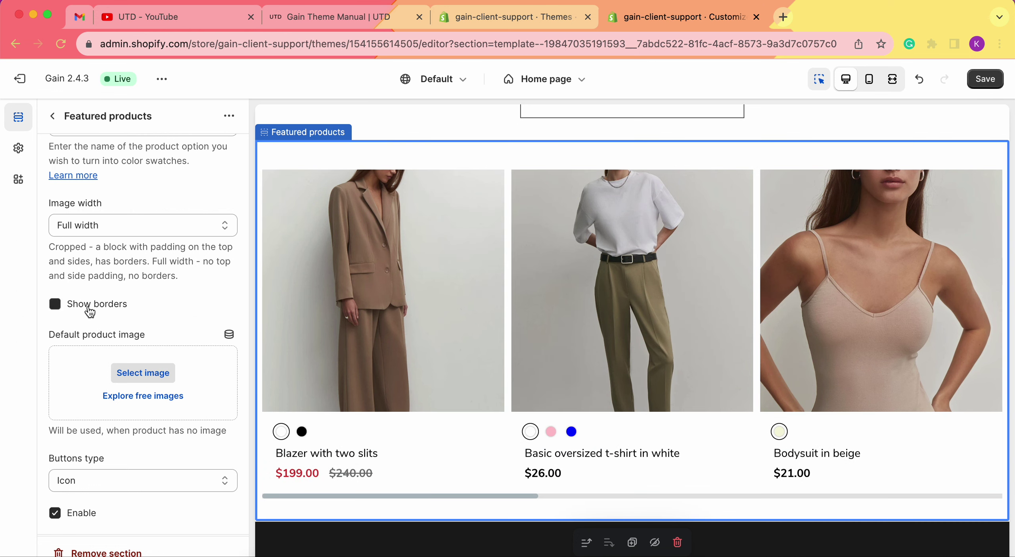
{"action": "scroll", "coordinate": [89, 307], "scroll_direction": "down", "scroll_amount": 2}
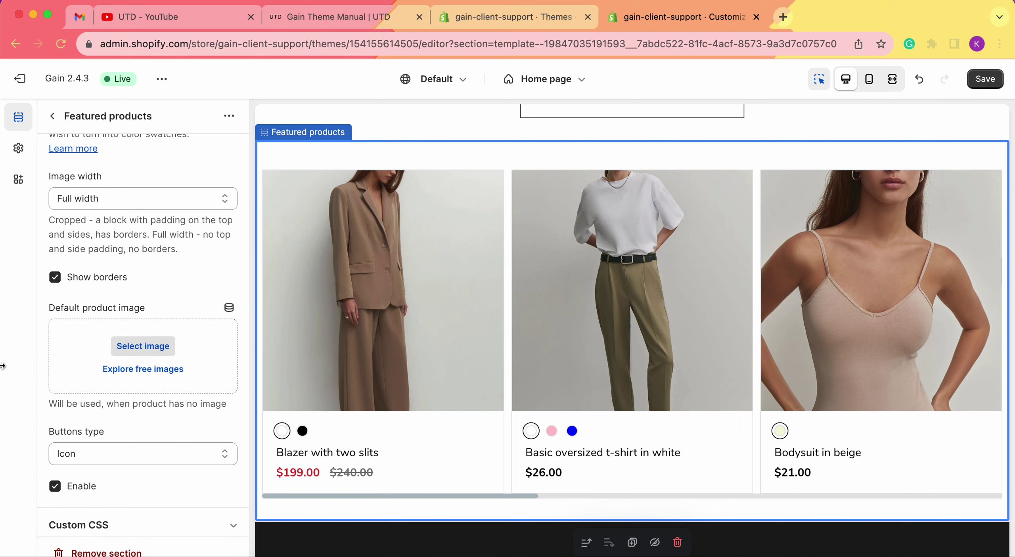
- Set the buttons type to Text, check the quick view button on the Blazer with two slits card, and restore Icon
{"action": "scroll", "coordinate": [123, 342], "scroll_direction": "down", "scroll_amount": 1}
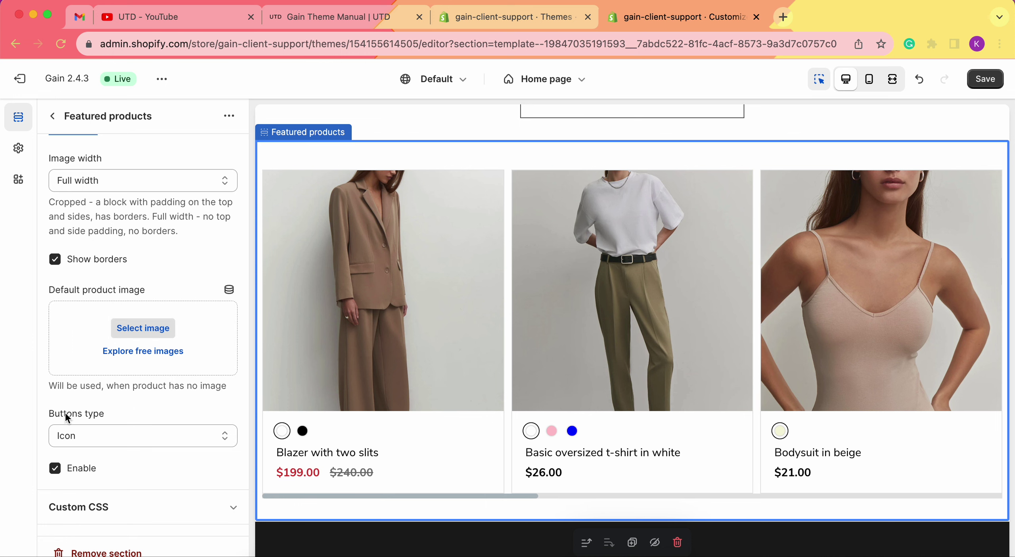
{"action": "mouse_move", "coordinate": [428, 222]}
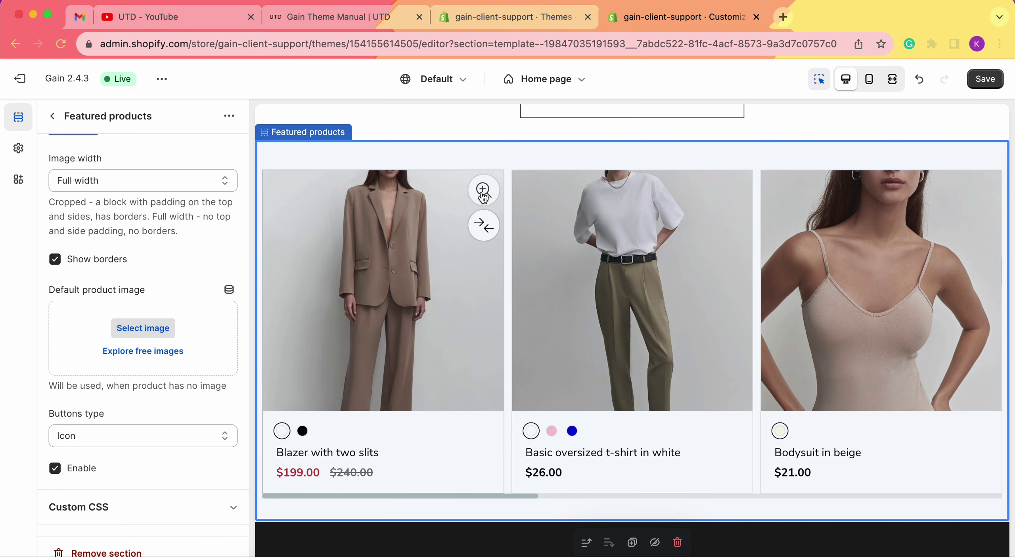
{"action": "mouse_move", "coordinate": [489, 194]}
{"action": "left_click", "coordinate": [189, 435]}
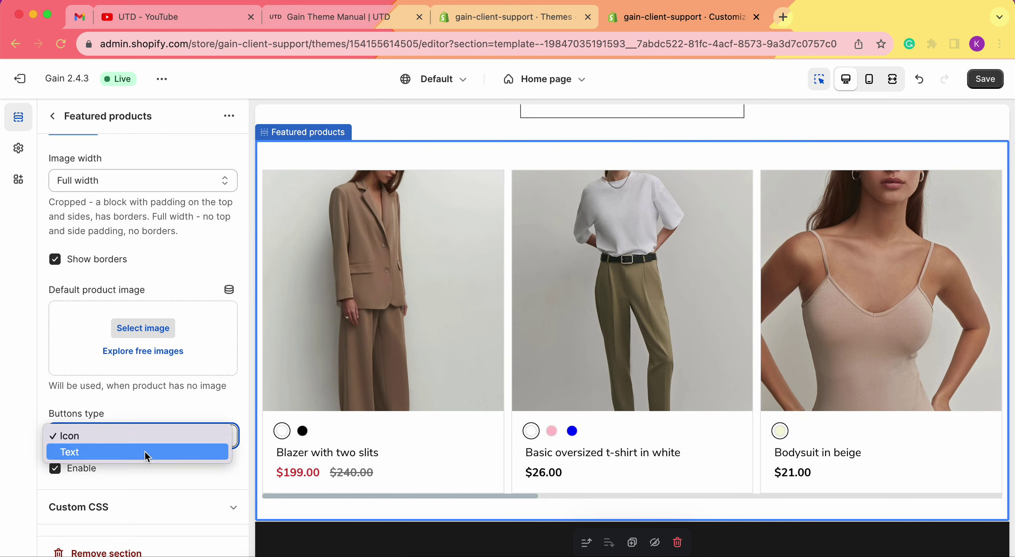
{"action": "left_click", "coordinate": [138, 452]}
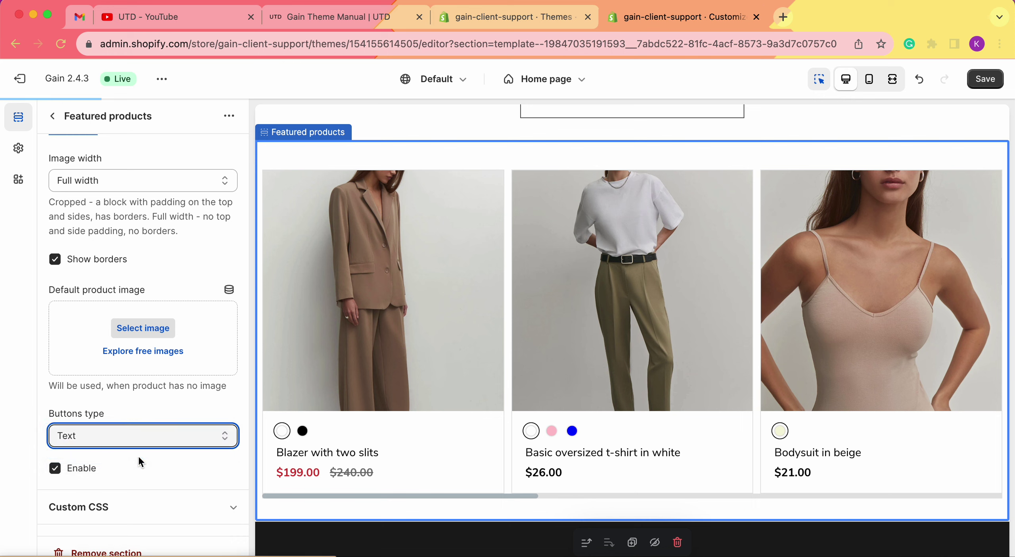
{"action": "mouse_move", "coordinate": [372, 335]}
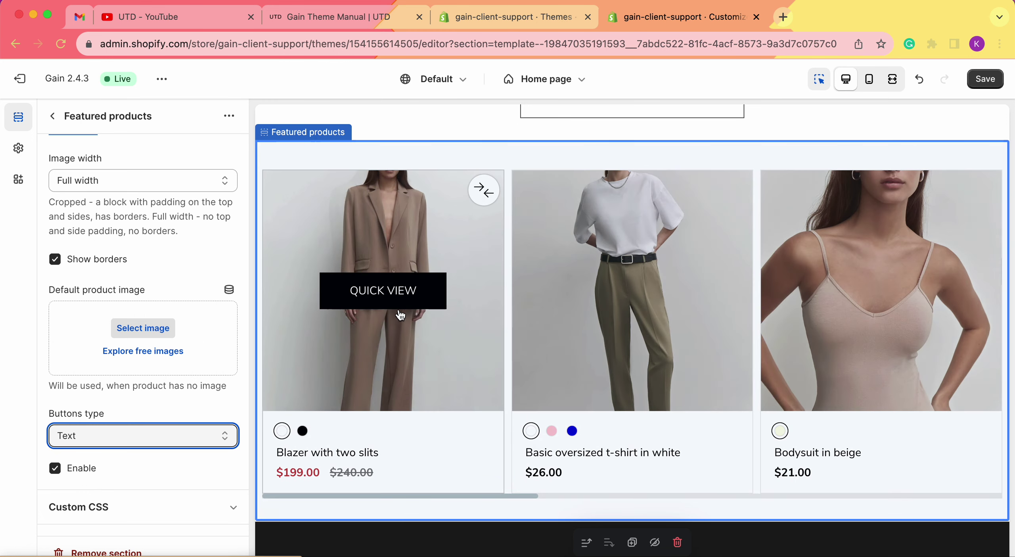
{"action": "mouse_move", "coordinate": [902, 288]}
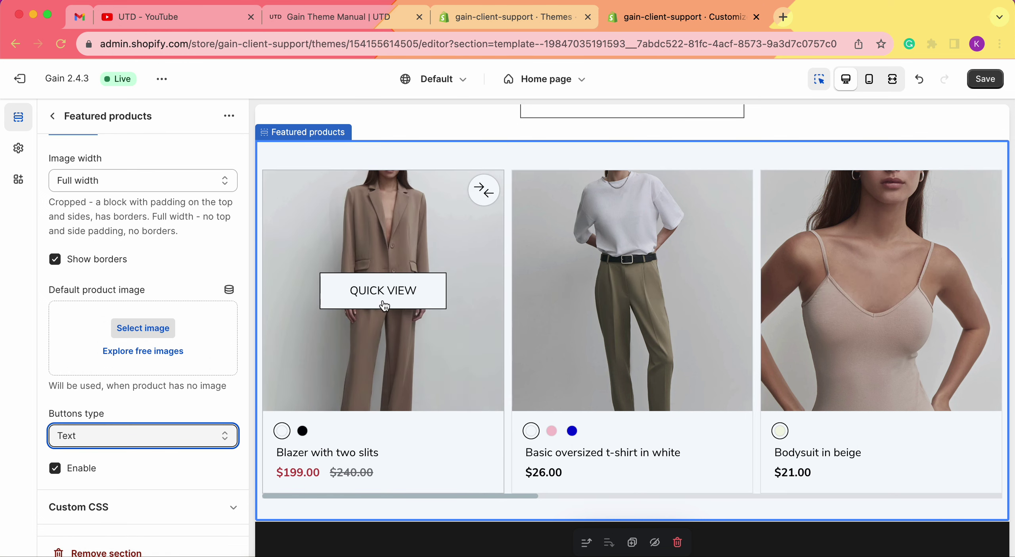
{"action": "left_click", "coordinate": [182, 435]}
{"action": "left_click", "coordinate": [168, 422]}
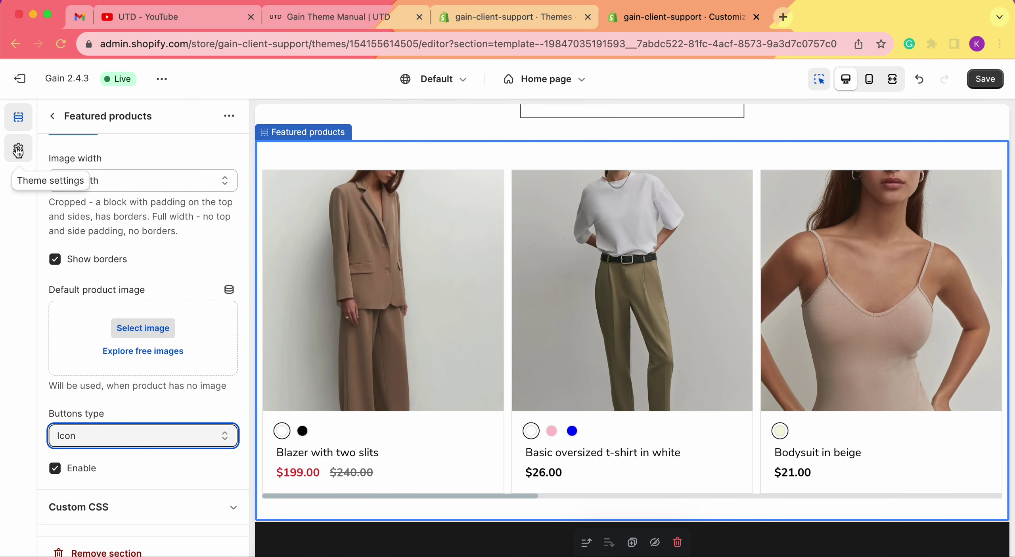
- Find the Compare products group in the theme-wide settings and examine its Enable option
{"action": "scroll", "coordinate": [129, 218], "scroll_direction": "up", "scroll_amount": 20}
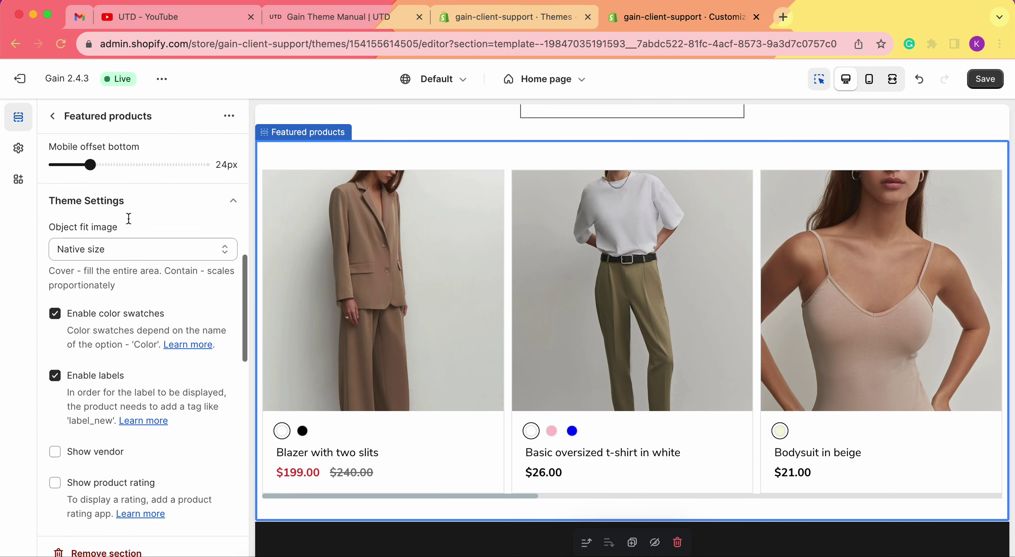
{"action": "scroll", "coordinate": [136, 269], "scroll_direction": "down", "scroll_amount": 15}
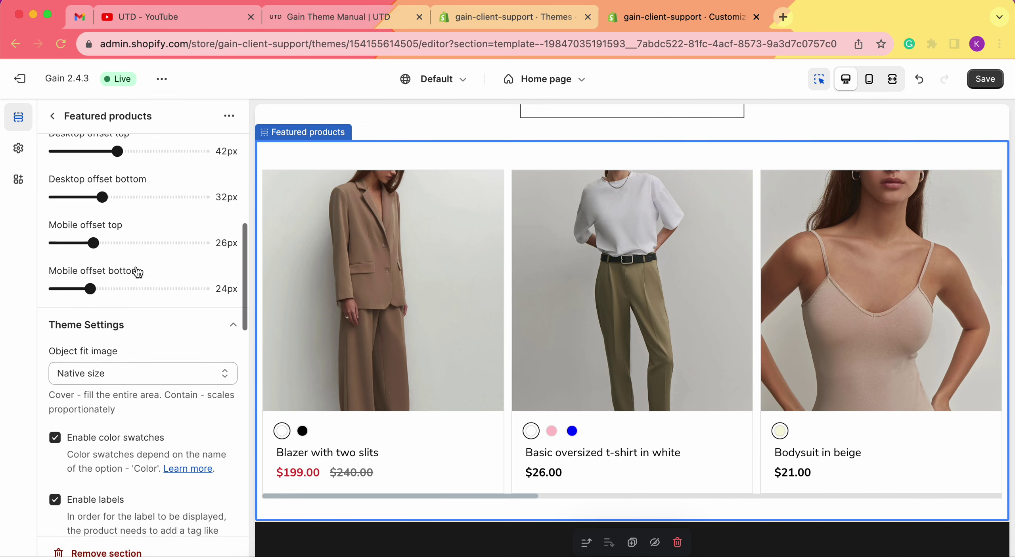
{"action": "left_click", "coordinate": [19, 149]}
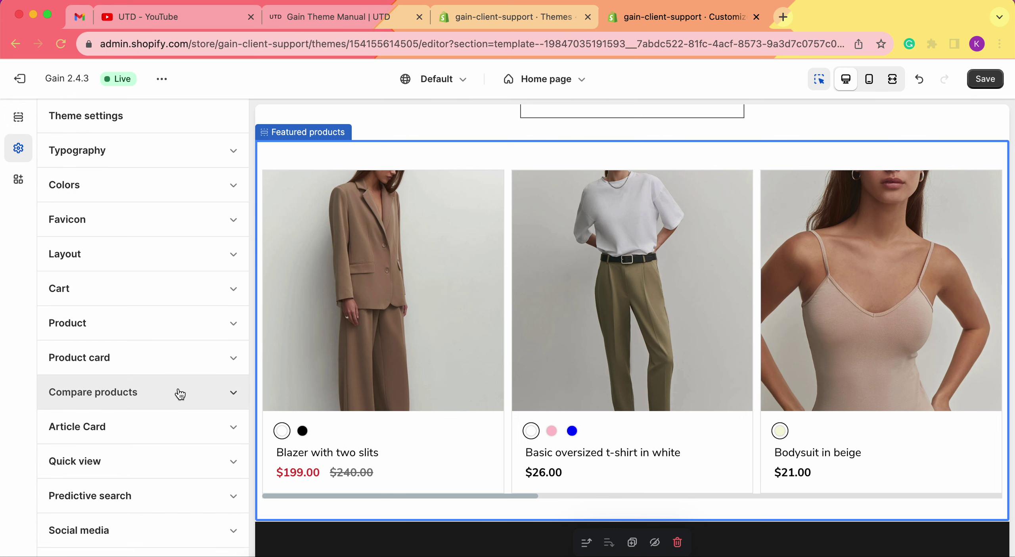
{"action": "scroll", "coordinate": [179, 393], "scroll_direction": "down", "scroll_amount": 3}
{"action": "scroll", "coordinate": [180, 394], "scroll_direction": "down", "scroll_amount": 4}
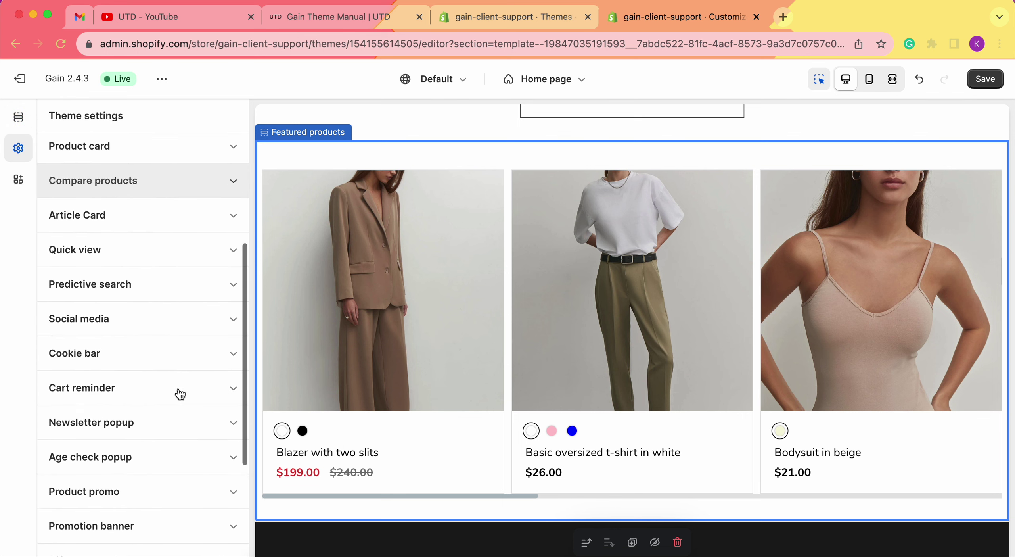
{"action": "scroll", "coordinate": [180, 394], "scroll_direction": "up", "scroll_amount": 6}
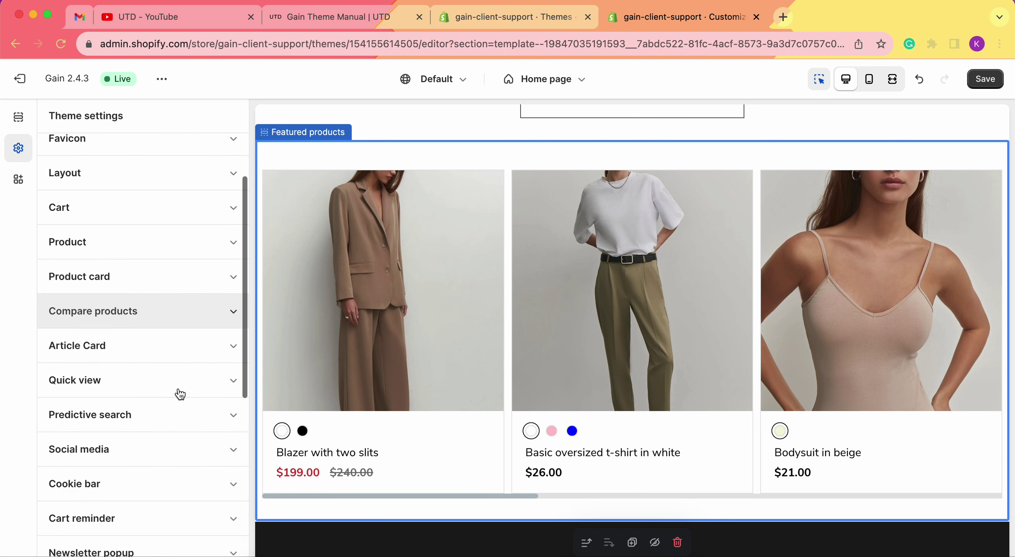
{"action": "left_click", "coordinate": [125, 312]}
{"action": "scroll", "coordinate": [123, 311], "scroll_direction": "down", "scroll_amount": 1}
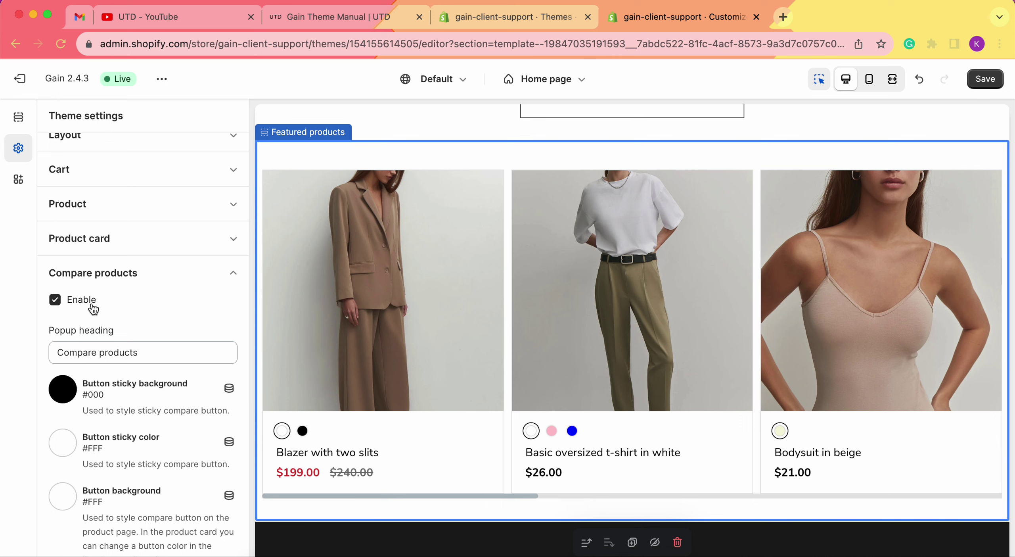
{"action": "scroll", "coordinate": [183, 296], "scroll_direction": "down", "scroll_amount": 1}
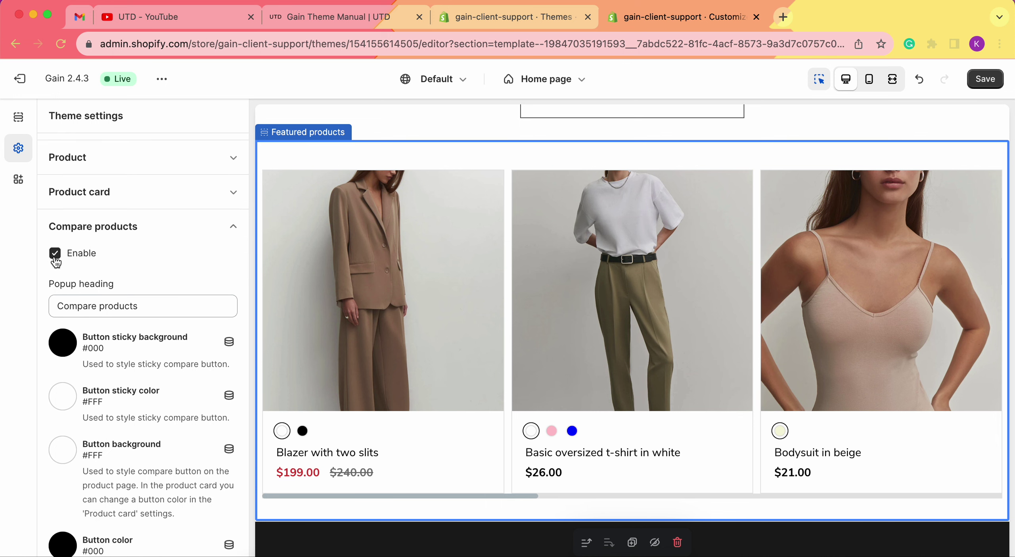
{"action": "left_click", "coordinate": [131, 238]}
{"action": "left_click", "coordinate": [113, 238]}
- In the full-width preview, add the Basic oversized t-shirt in white and the Blazer with two slits to the comparison, checking the compare popup in between
{"action": "mouse_move", "coordinate": [459, 227]}
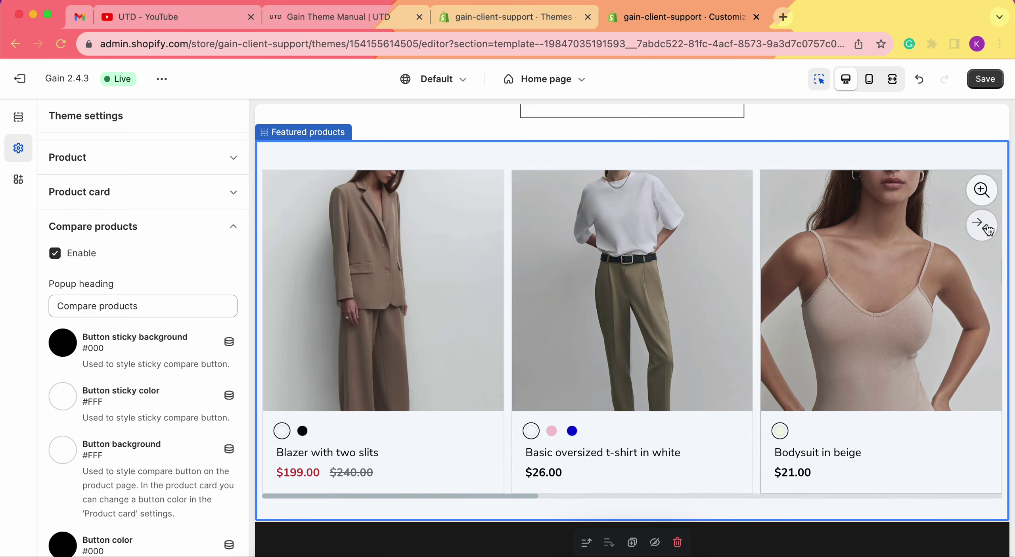
{"action": "mouse_move", "coordinate": [733, 232]}
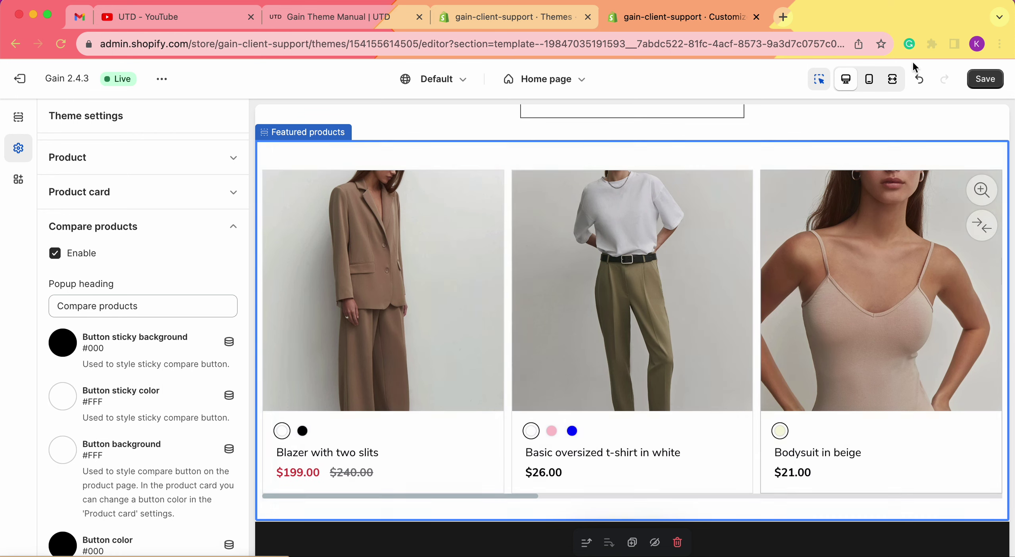
{"action": "left_click", "coordinate": [893, 79]}
{"action": "left_click", "coordinate": [646, 215]}
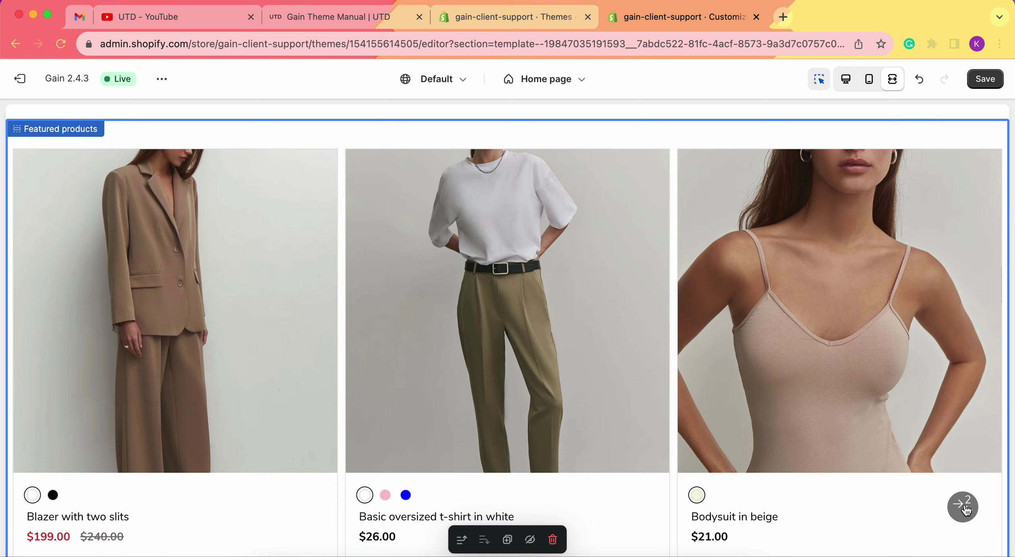
{"action": "left_click", "coordinate": [972, 507]}
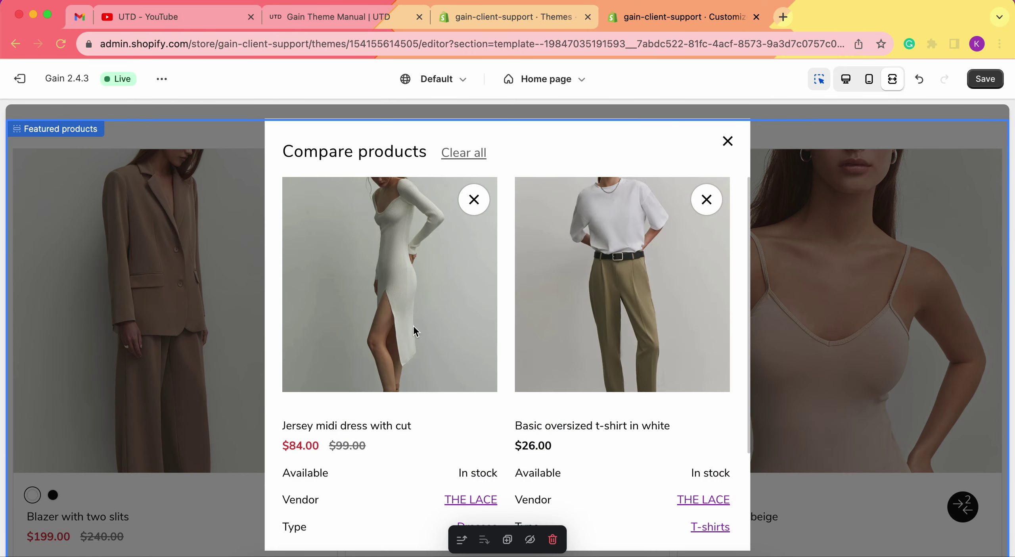
{"action": "left_click", "coordinate": [727, 142]}
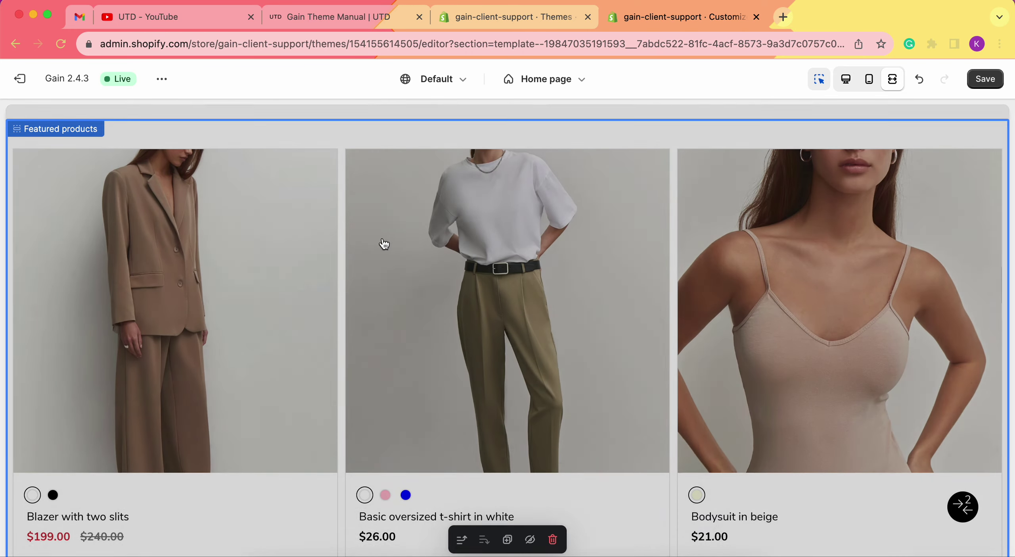
{"action": "left_click", "coordinate": [313, 213]}
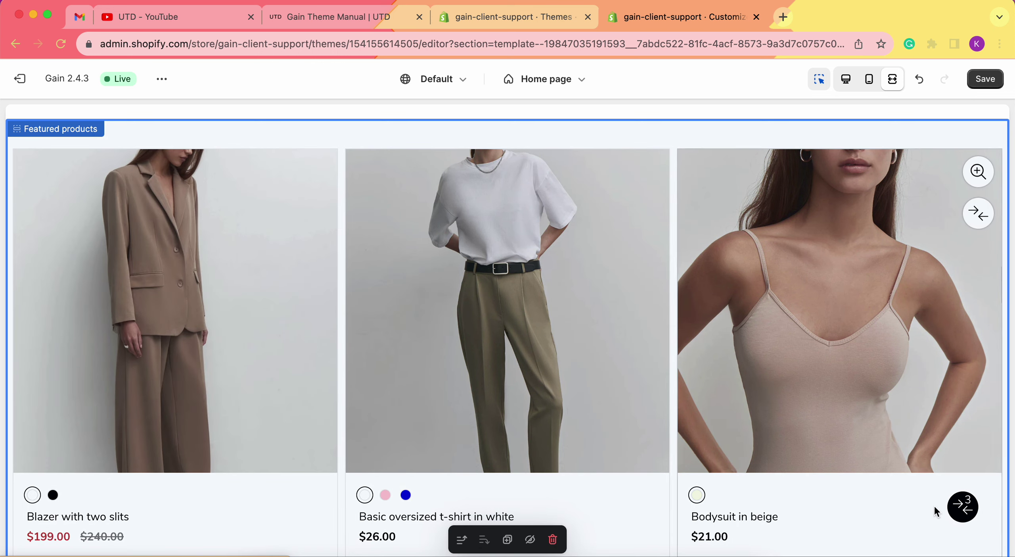
{"action": "left_click", "coordinate": [839, 88]}
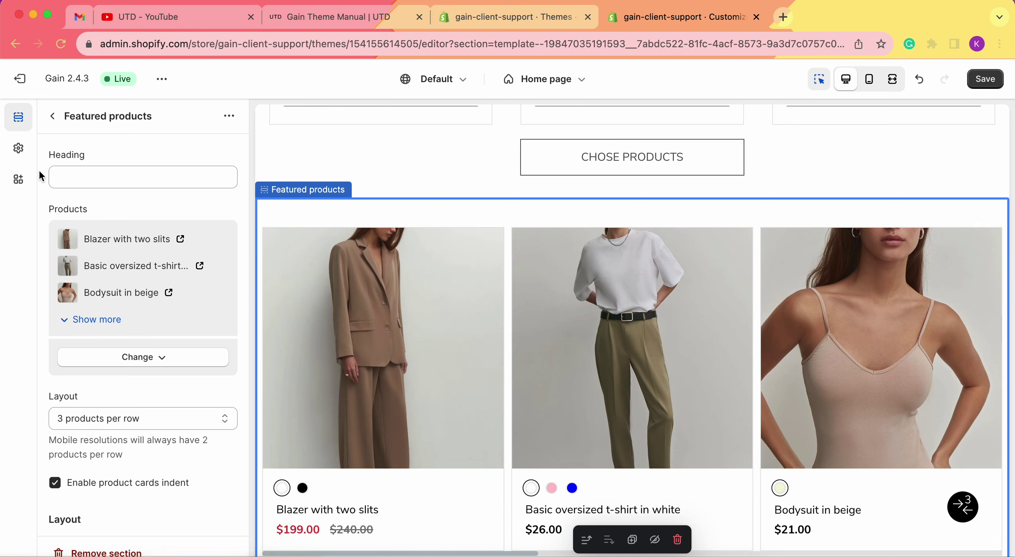
- Review the popup heading and button color options for Compare products in the theme settings, and return to the Featured products section settings
{"action": "left_click", "coordinate": [19, 153]}
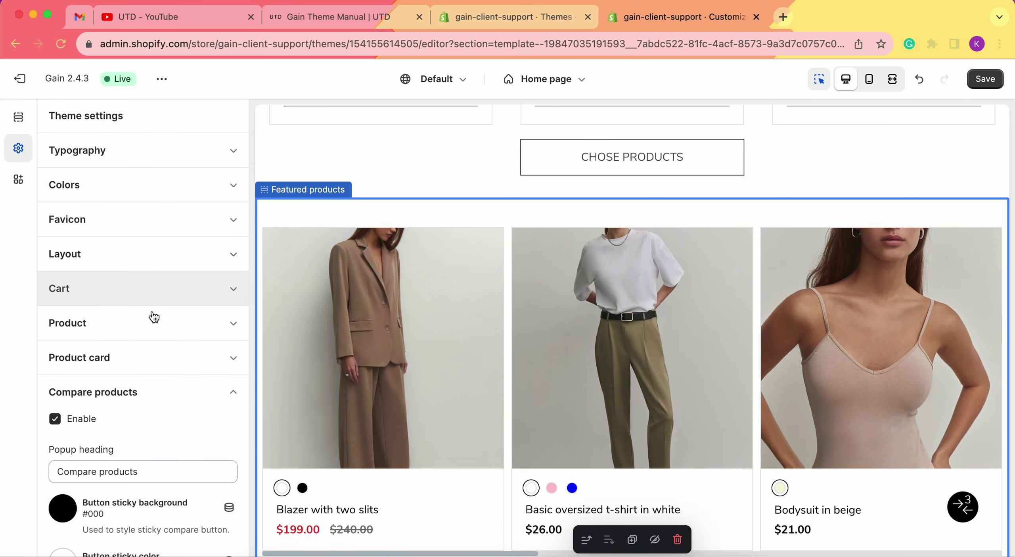
{"action": "scroll", "coordinate": [154, 321], "scroll_direction": "down", "scroll_amount": 3}
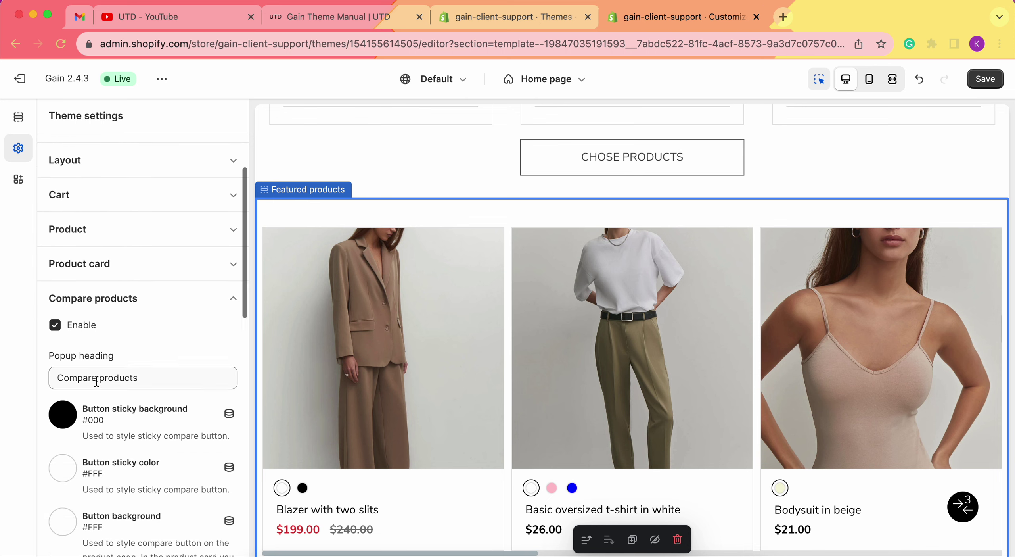
{"action": "scroll", "coordinate": [56, 237], "scroll_direction": "down", "scroll_amount": 4}
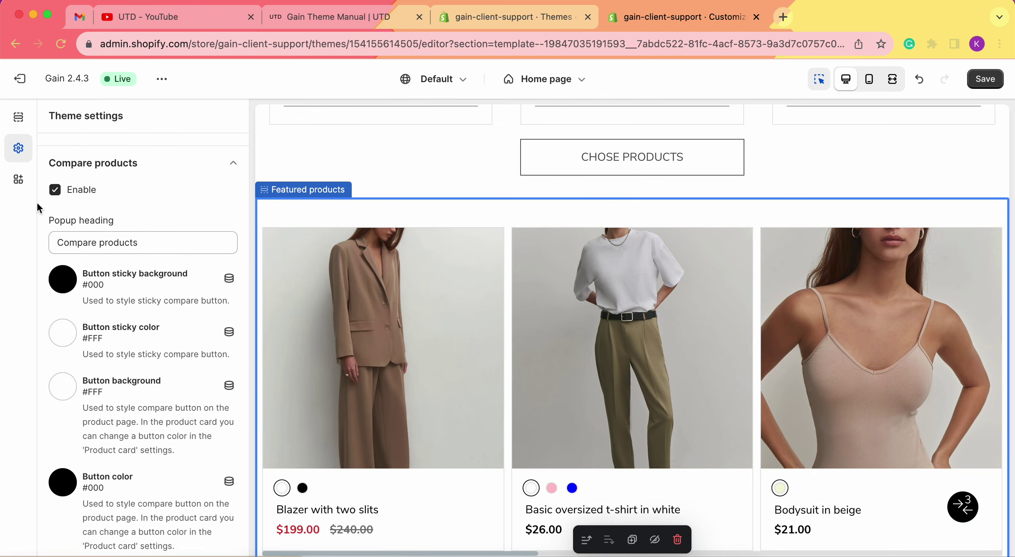
{"action": "left_click", "coordinate": [19, 119]}
{"action": "scroll", "coordinate": [158, 383], "scroll_direction": "down", "scroll_amount": 10}
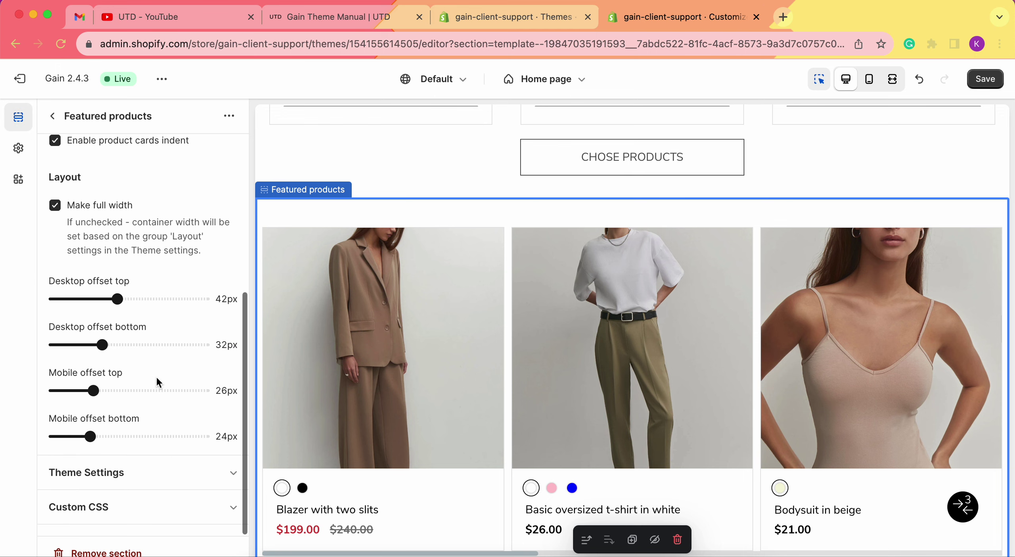
- Expand the Theme Settings group of the Featured products section and review its image, border and button options
{"action": "left_click", "coordinate": [128, 470]}
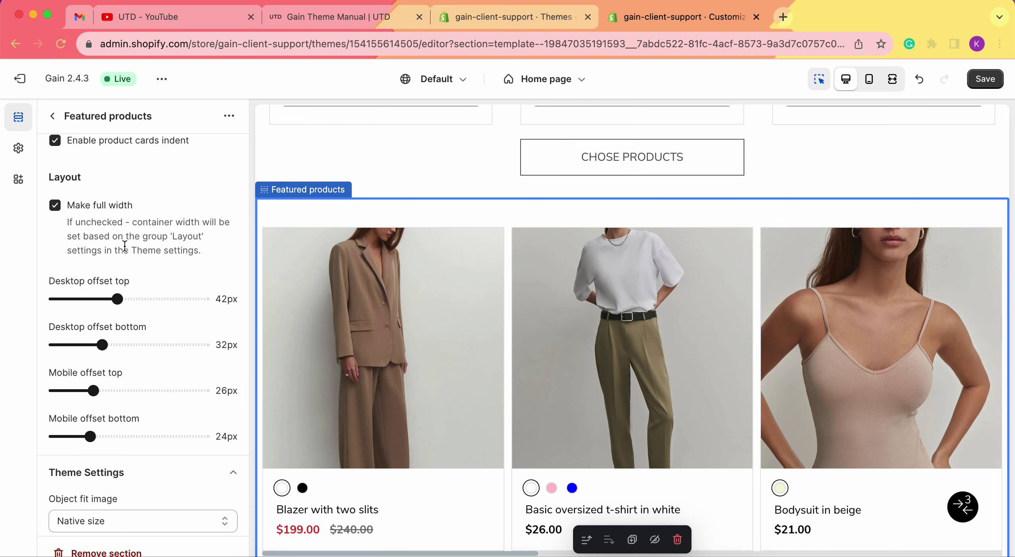
{"action": "scroll", "coordinate": [125, 245], "scroll_direction": "down", "scroll_amount": 15}
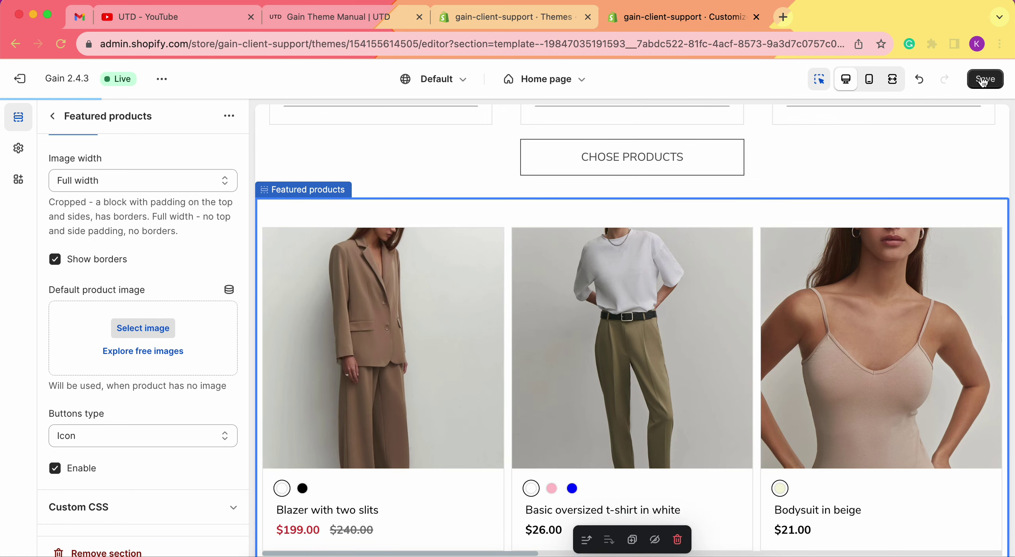
- Preview the Featured products section at full width, and check its product cards in the mobile preview
{"action": "left_click", "coordinate": [893, 79]}
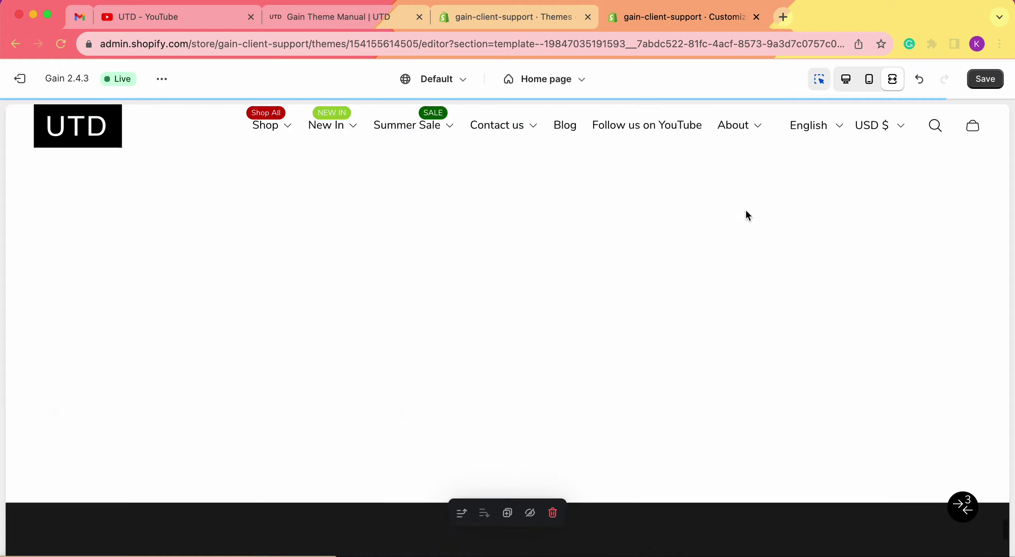
{"action": "scroll", "coordinate": [746, 210], "scroll_direction": "up", "scroll_amount": 16}
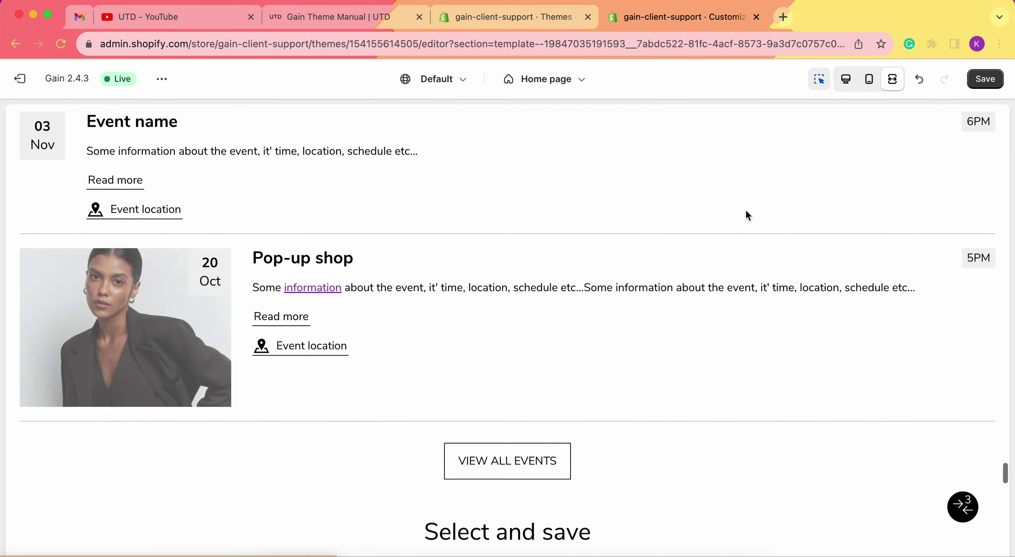
{"action": "scroll", "coordinate": [746, 214], "scroll_direction": "down", "scroll_amount": 15}
{"action": "scroll", "coordinate": [746, 215], "scroll_direction": "up", "scroll_amount": 3}
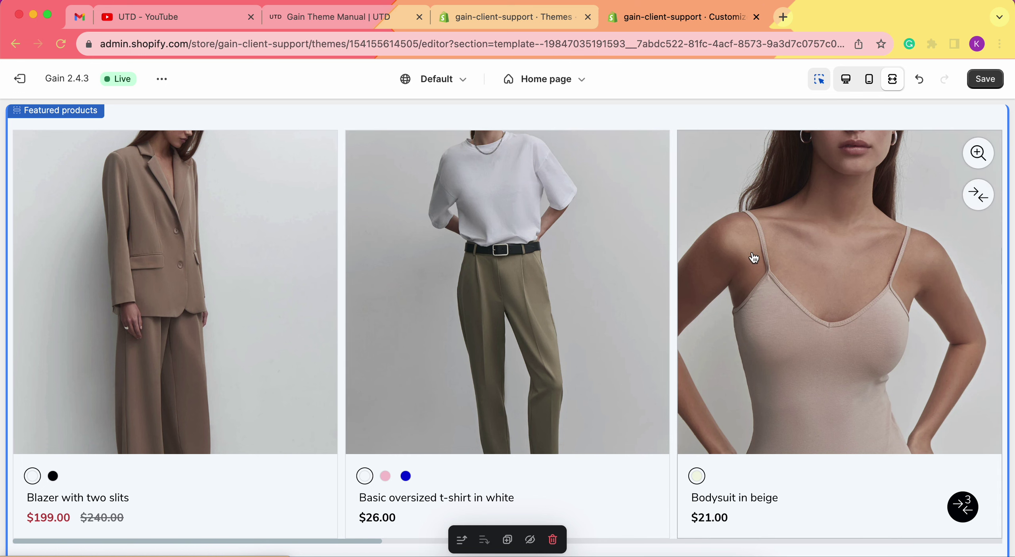
{"action": "left_click", "coordinate": [869, 79]}
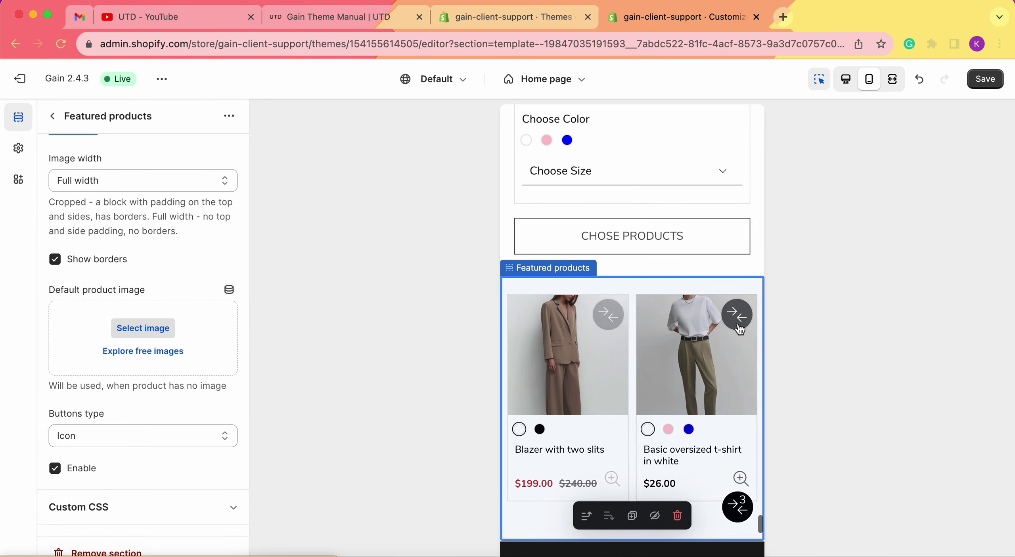
- Browse the Featured products slider sideways and back to its first card in the full-width preview, and return to the desktop preview
{"action": "left_click", "coordinate": [884, 81]}
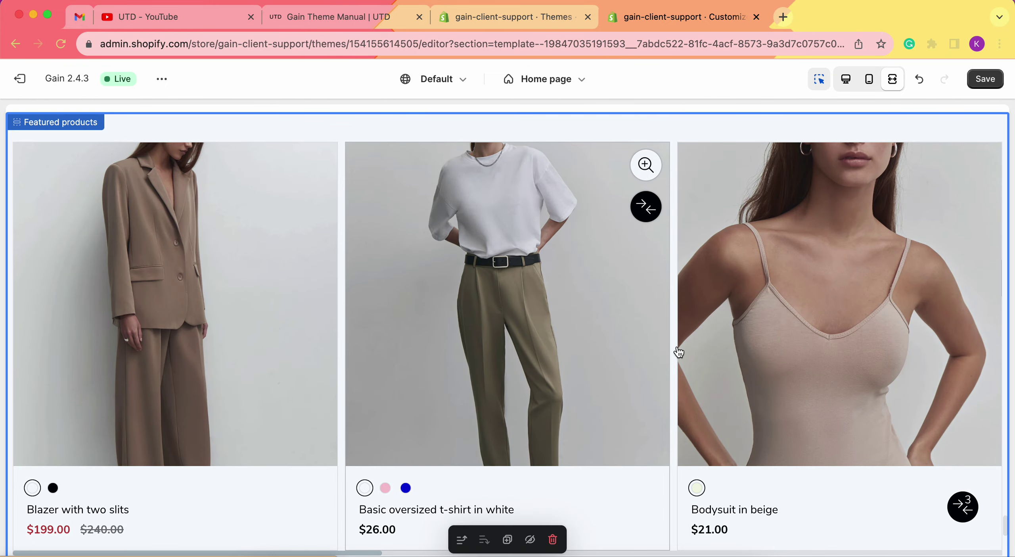
{"action": "scroll", "coordinate": [679, 352], "scroll_direction": "right", "scroll_amount": 10}
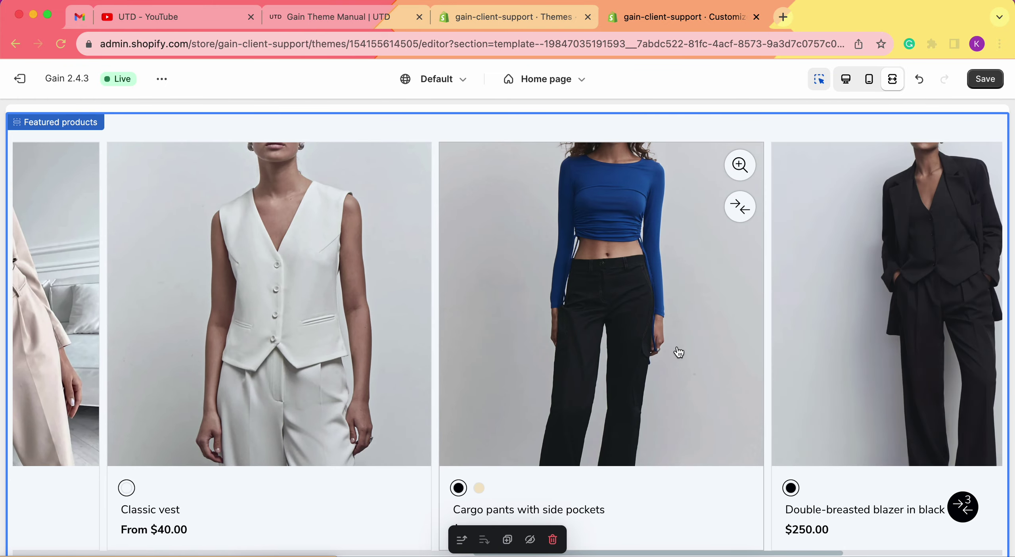
{"action": "scroll", "coordinate": [679, 352], "scroll_direction": "left", "scroll_amount": 10}
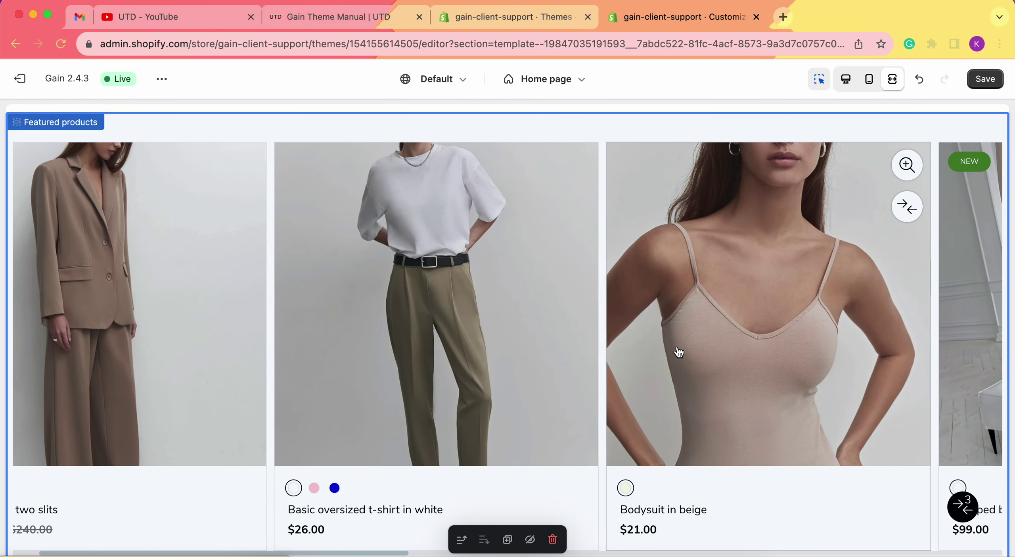
{"action": "scroll", "coordinate": [679, 352], "scroll_direction": "left", "scroll_amount": 2}
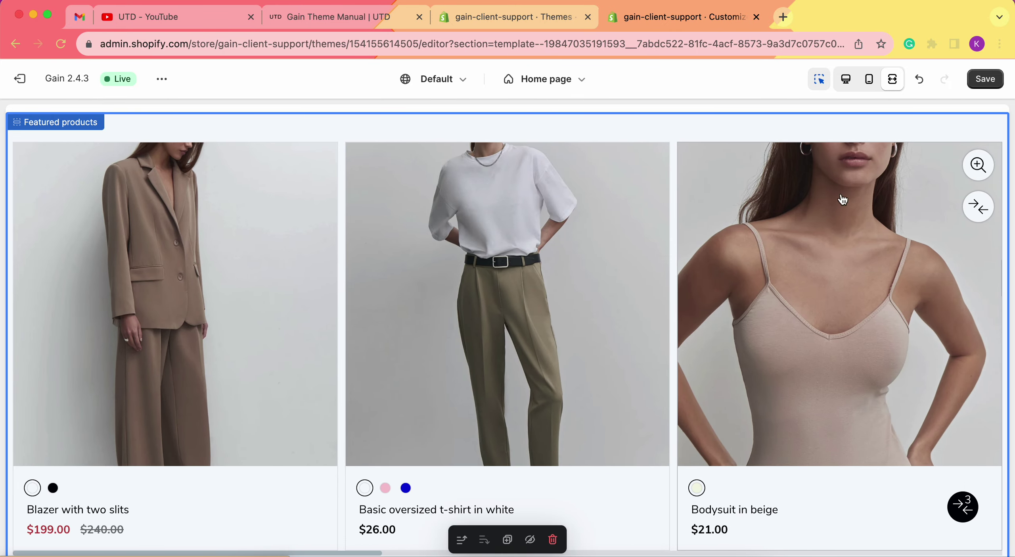
{"action": "left_click", "coordinate": [846, 89]}
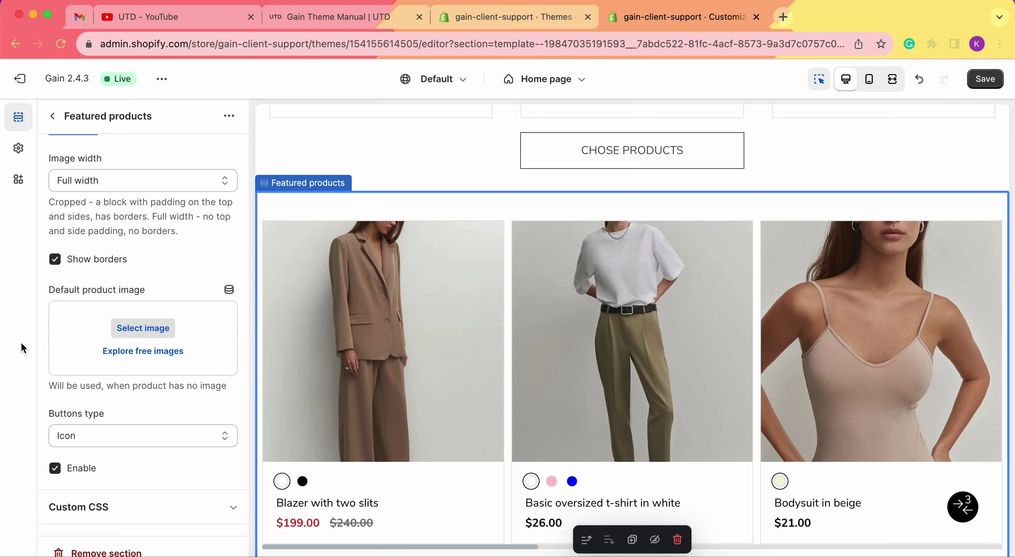
- Leave the section settings and find Featured products at the end of the home page's section list
{"action": "left_click", "coordinate": [52, 115]}
{"action": "scroll", "coordinate": [181, 436], "scroll_direction": "down", "scroll_amount": 15}
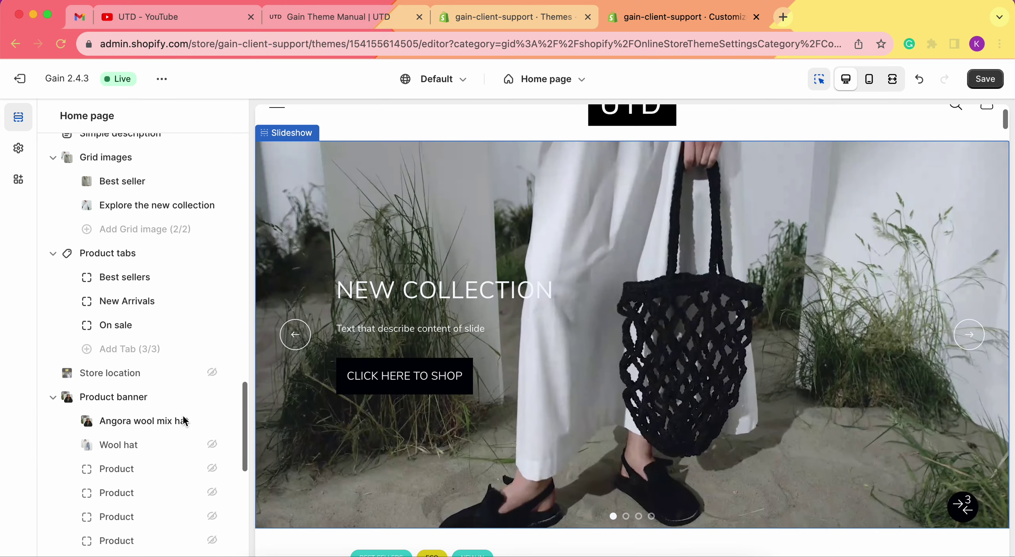
{"action": "scroll", "coordinate": [184, 420], "scroll_direction": "down", "scroll_amount": 10}
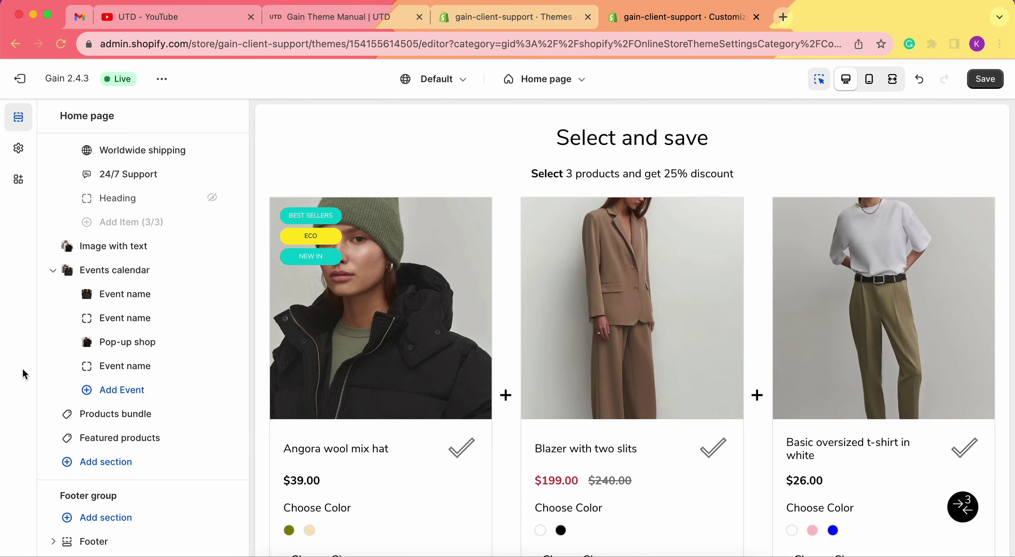
- Switch to the Gain Theme Manual and review the Featured products instructions for adding a section
{"action": "left_click", "coordinate": [344, 25]}
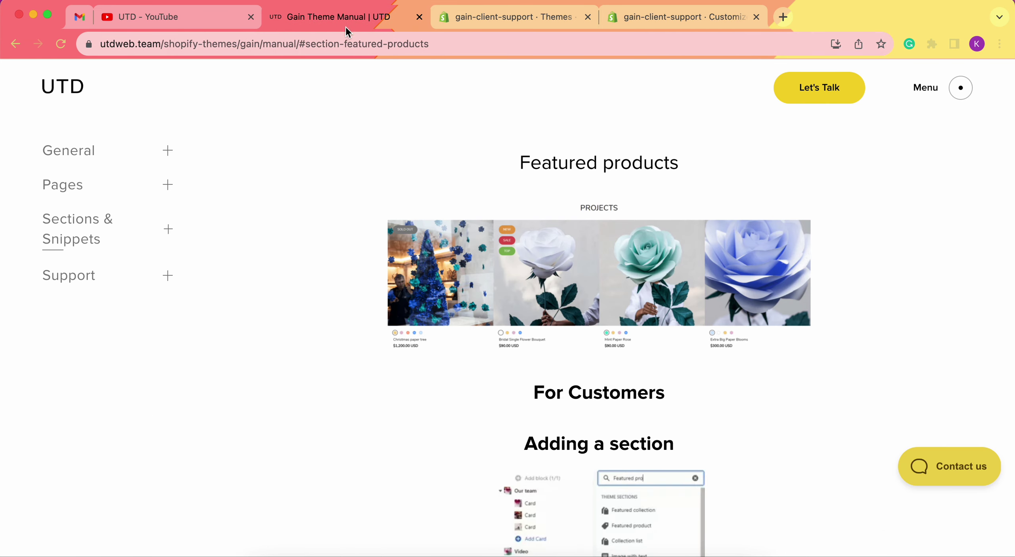
{"action": "scroll", "coordinate": [654, 381], "scroll_direction": "down", "scroll_amount": 8}
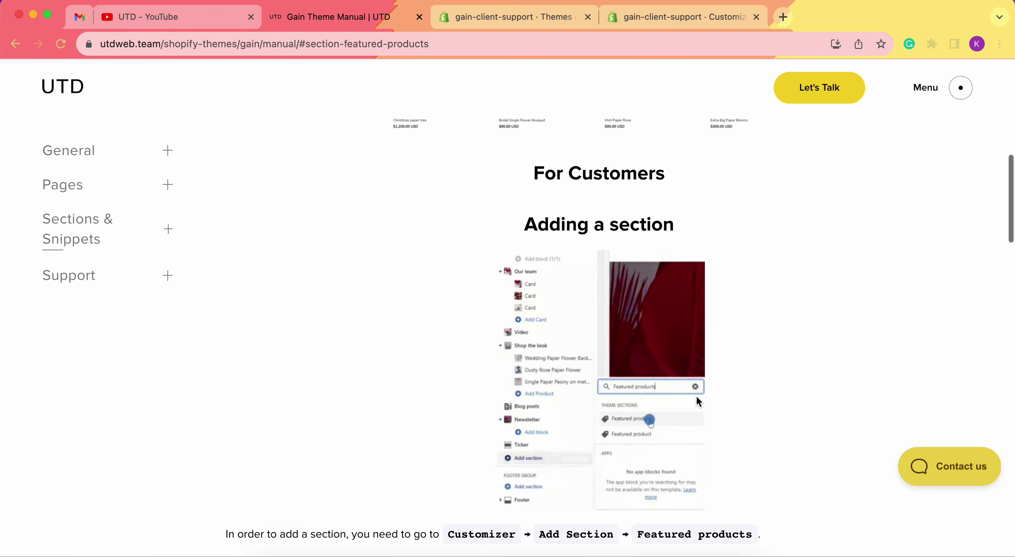